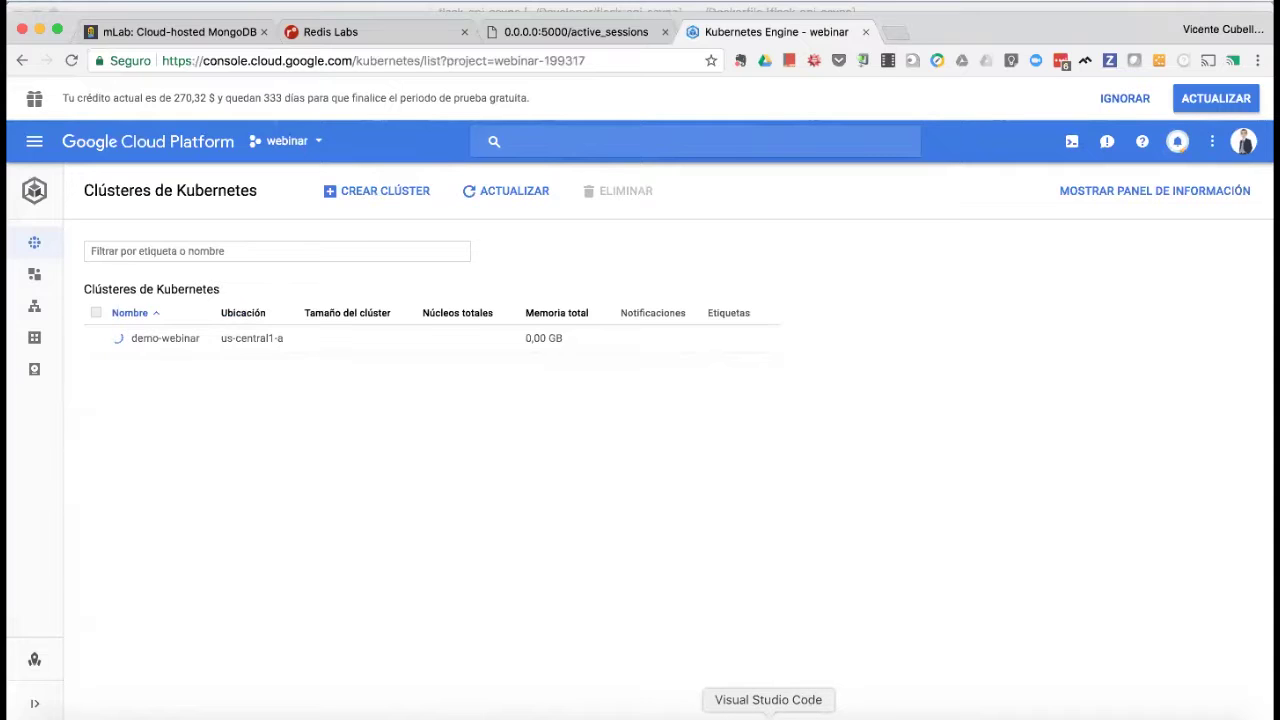
Switch to Visual Studio Code and open proxy-api.yaml at the beginning of the file
{"action": "left_click", "coordinate": [966, 714]}
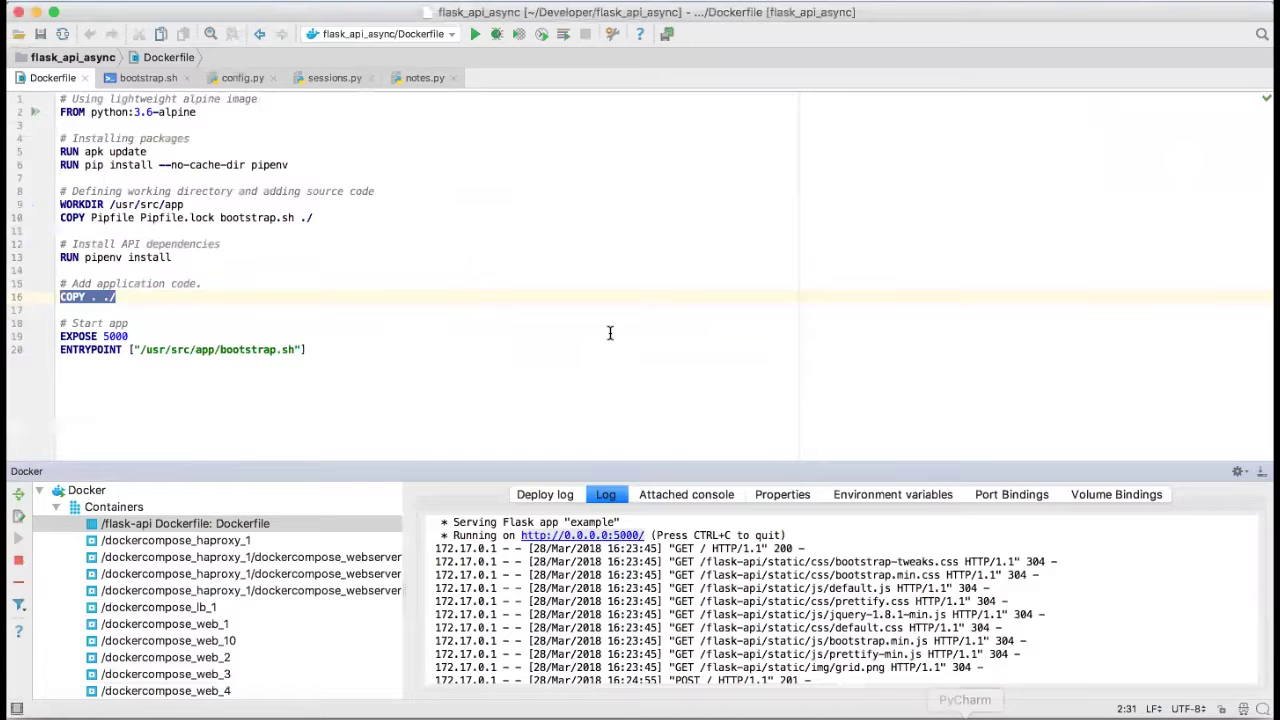
{"action": "left_click", "coordinate": [764, 712]}
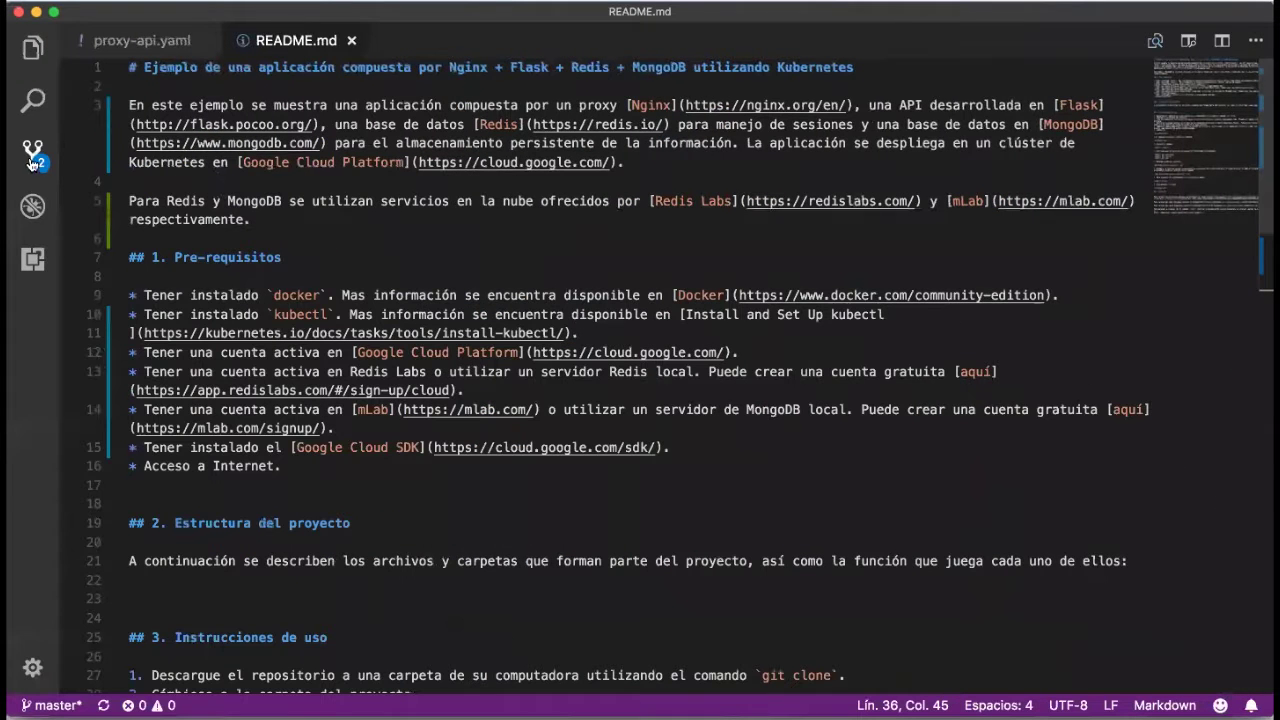
{"action": "left_click", "coordinate": [141, 45]}
{"action": "scroll", "coordinate": [311, 208], "scroll_direction": "up", "scroll_amount": 20}
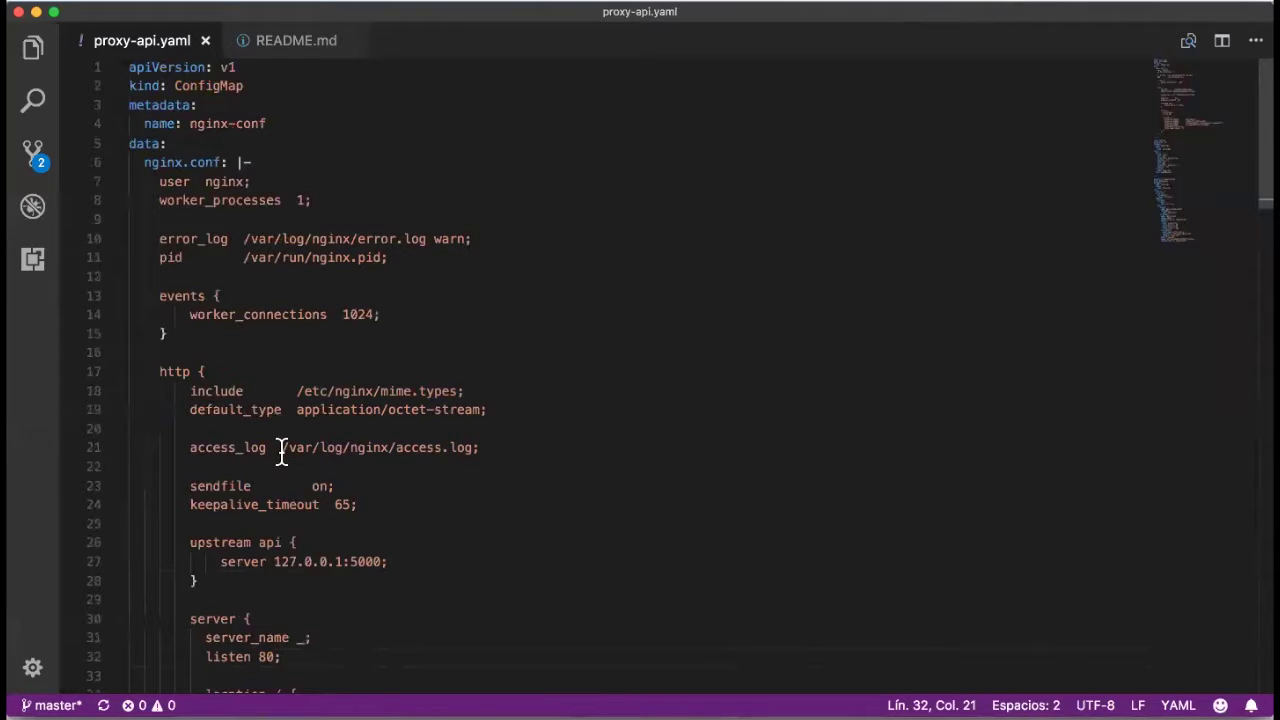
Examine the ConfigMap kind and the general nginx.conf settings embedded in its data section
{"action": "double_click", "coordinate": [207, 88]}
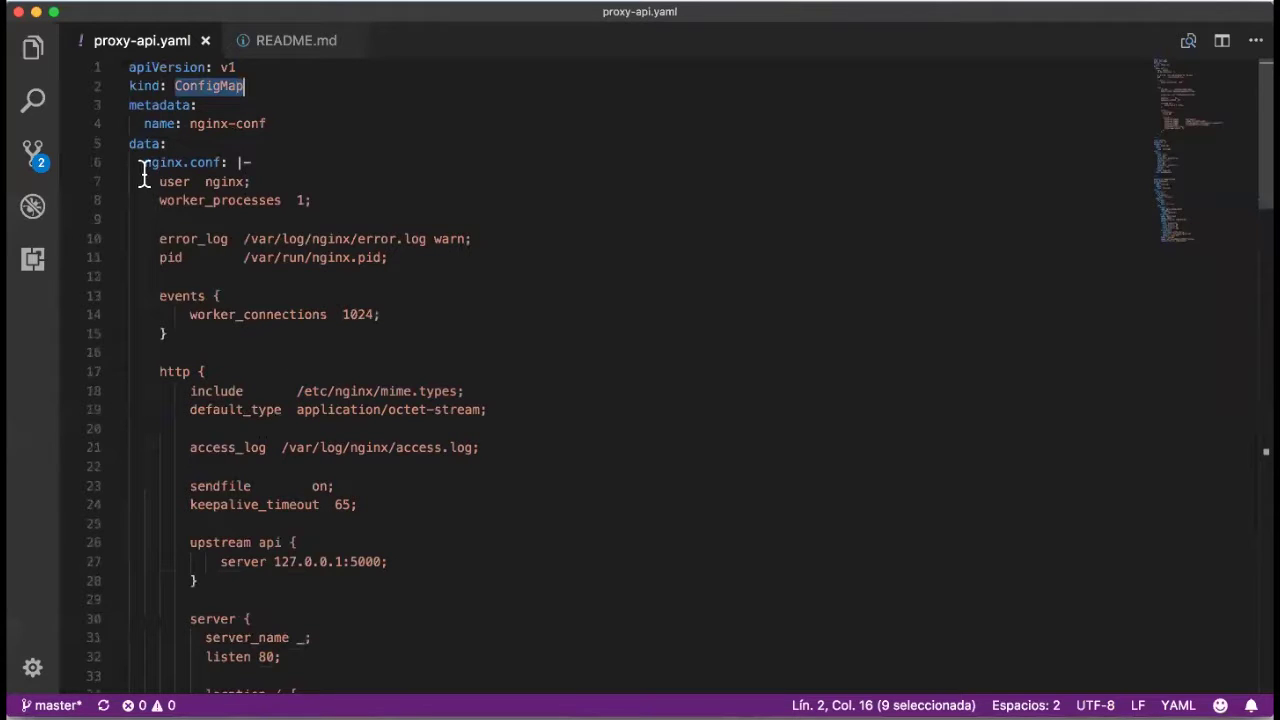
{"action": "left_click_drag", "start_coordinate": [144, 162], "coordinate": [275, 205]}
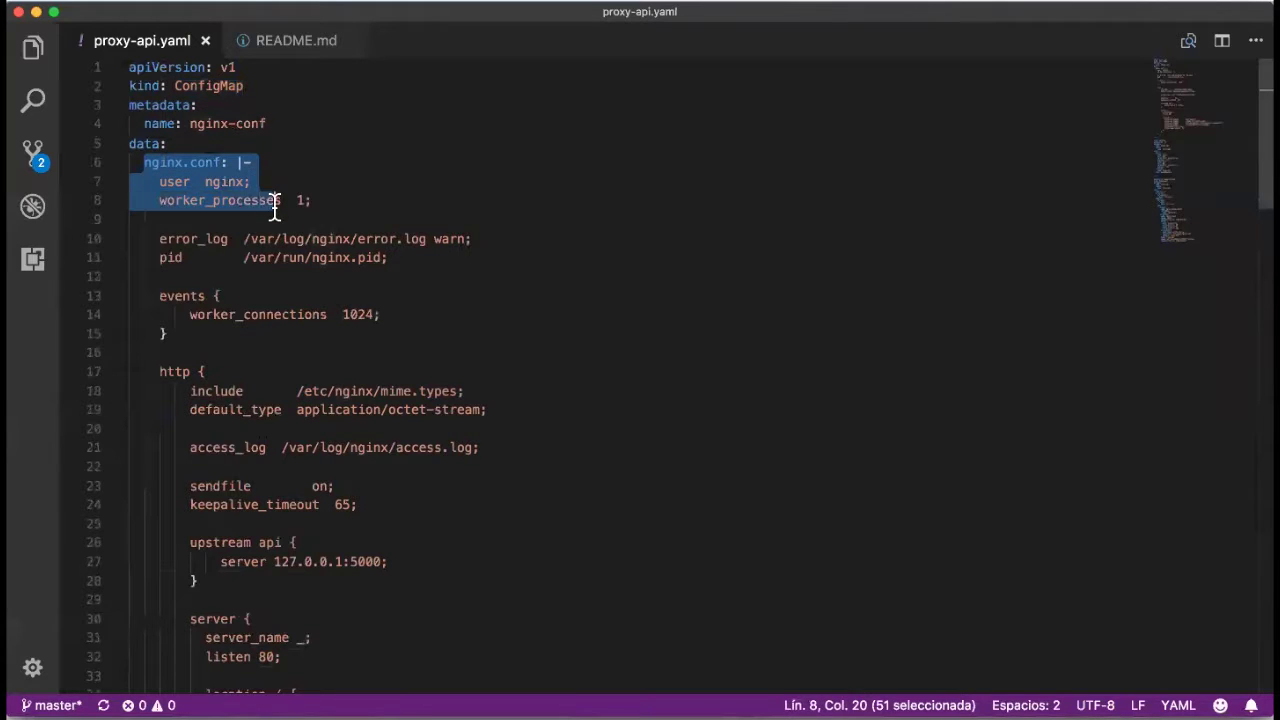
{"action": "left_click", "coordinate": [345, 200]}
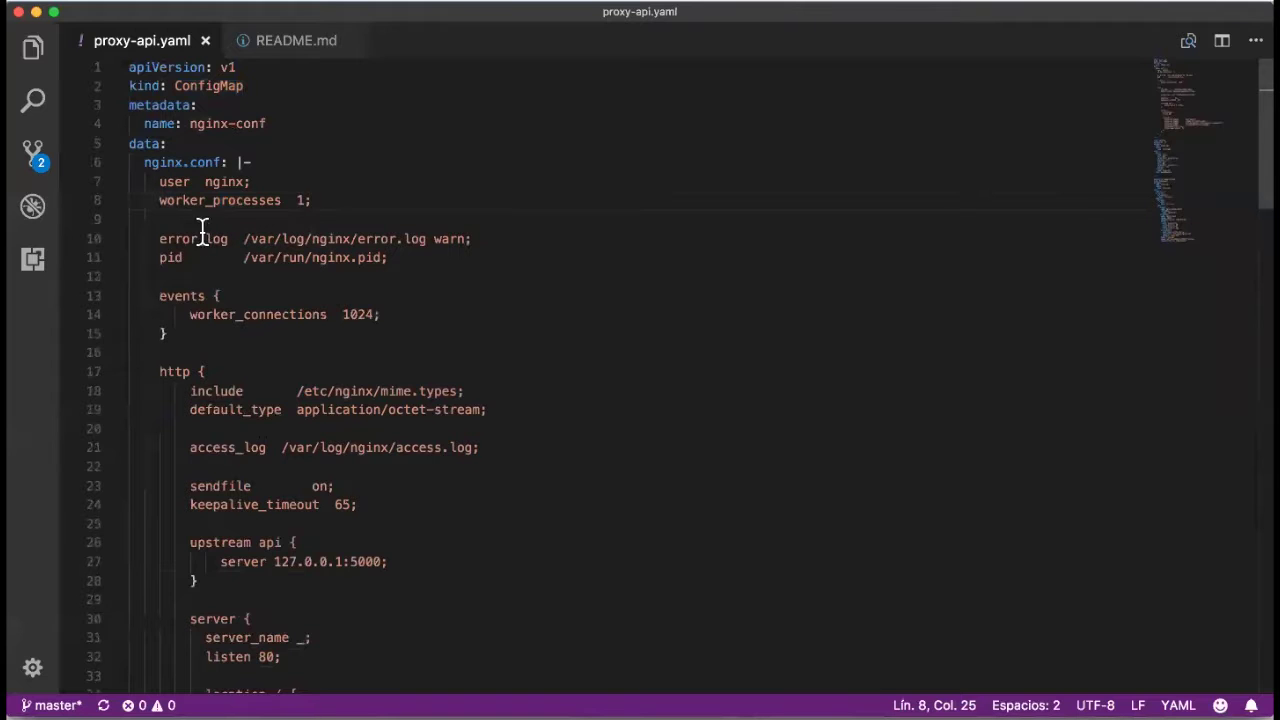
{"action": "scroll", "coordinate": [263, 220], "scroll_direction": "down", "scroll_amount": 2}
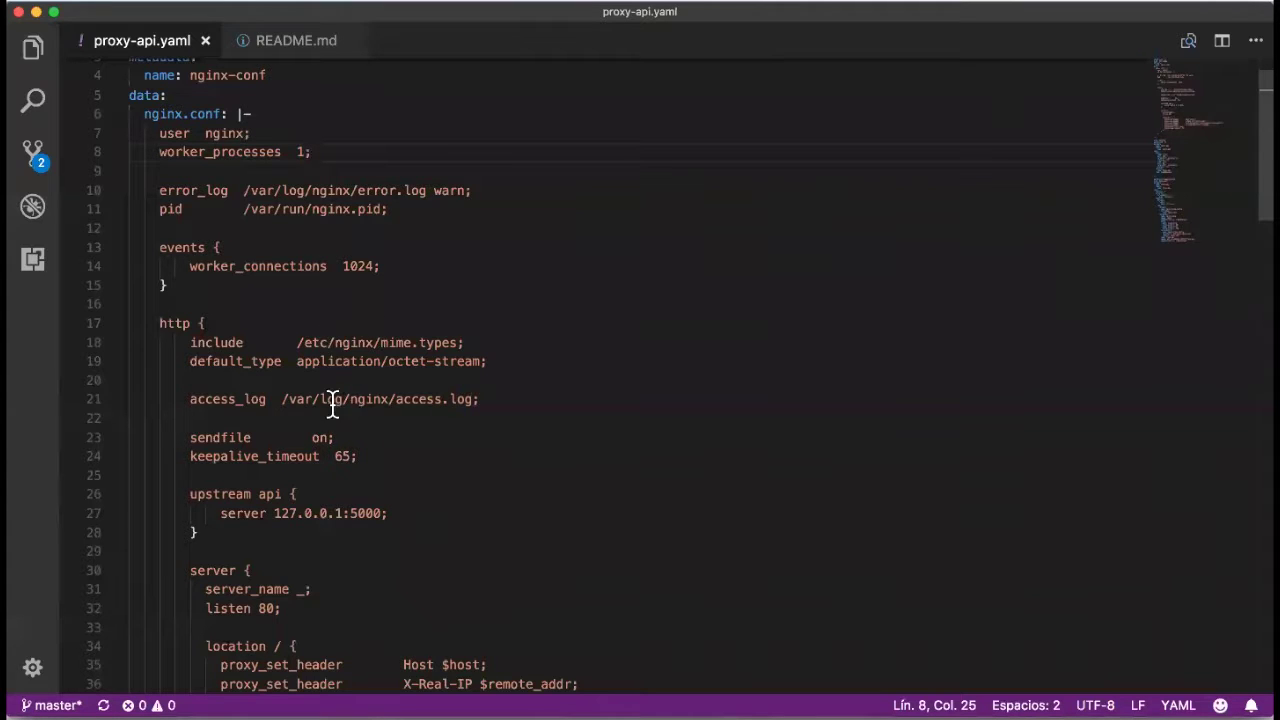
{"action": "scroll", "coordinate": [344, 314], "scroll_direction": "down", "scroll_amount": 2}
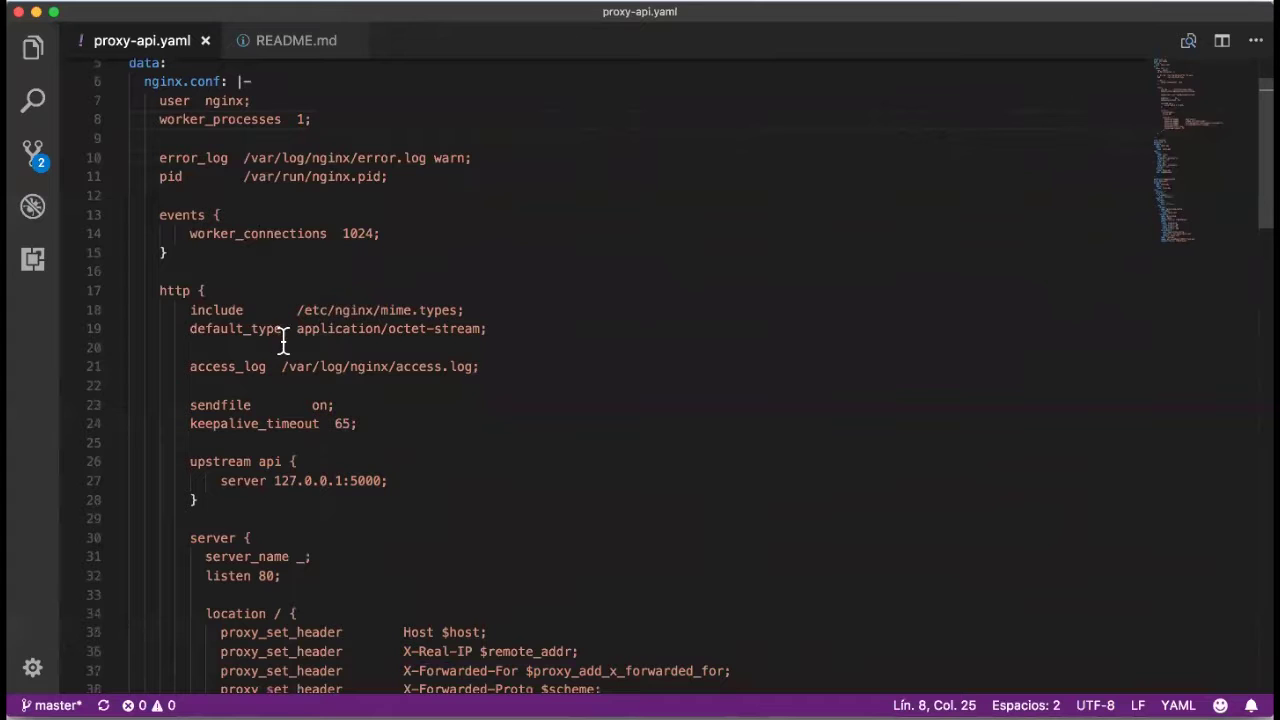
{"action": "scroll", "coordinate": [268, 355], "scroll_direction": "down", "scroll_amount": 3}
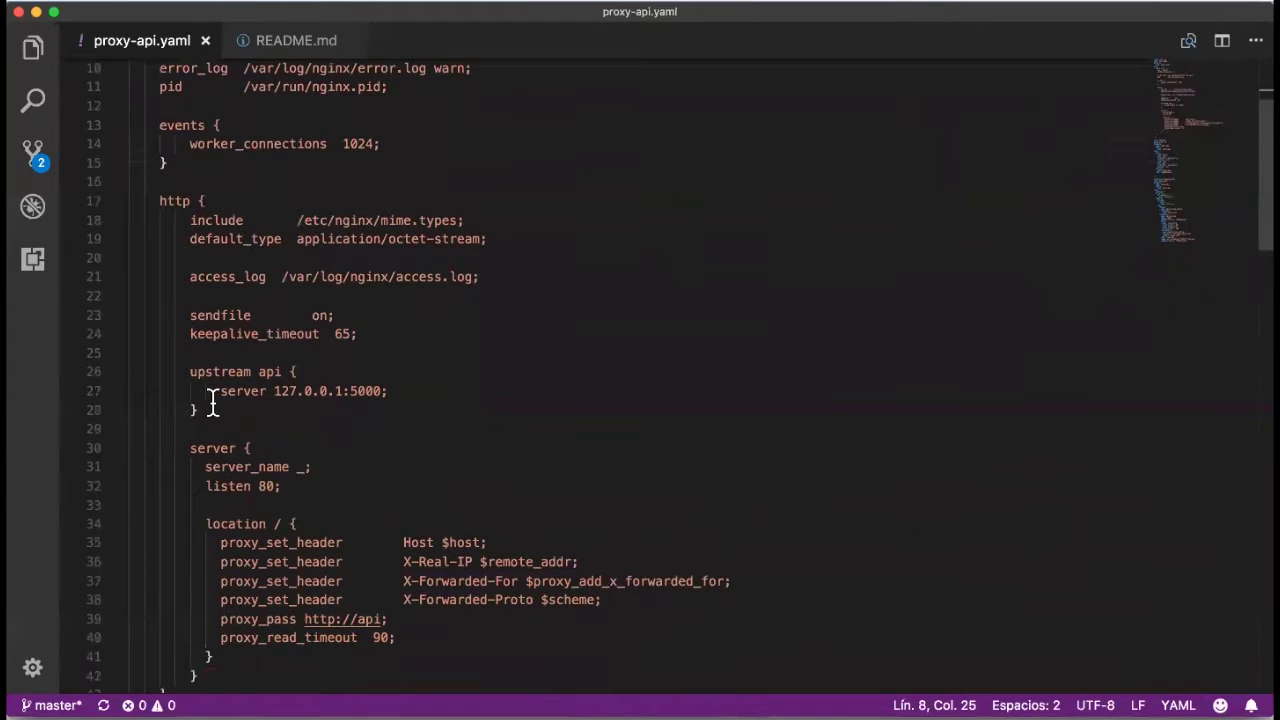
{"action": "scroll", "coordinate": [209, 400], "scroll_direction": "down", "scroll_amount": 2}
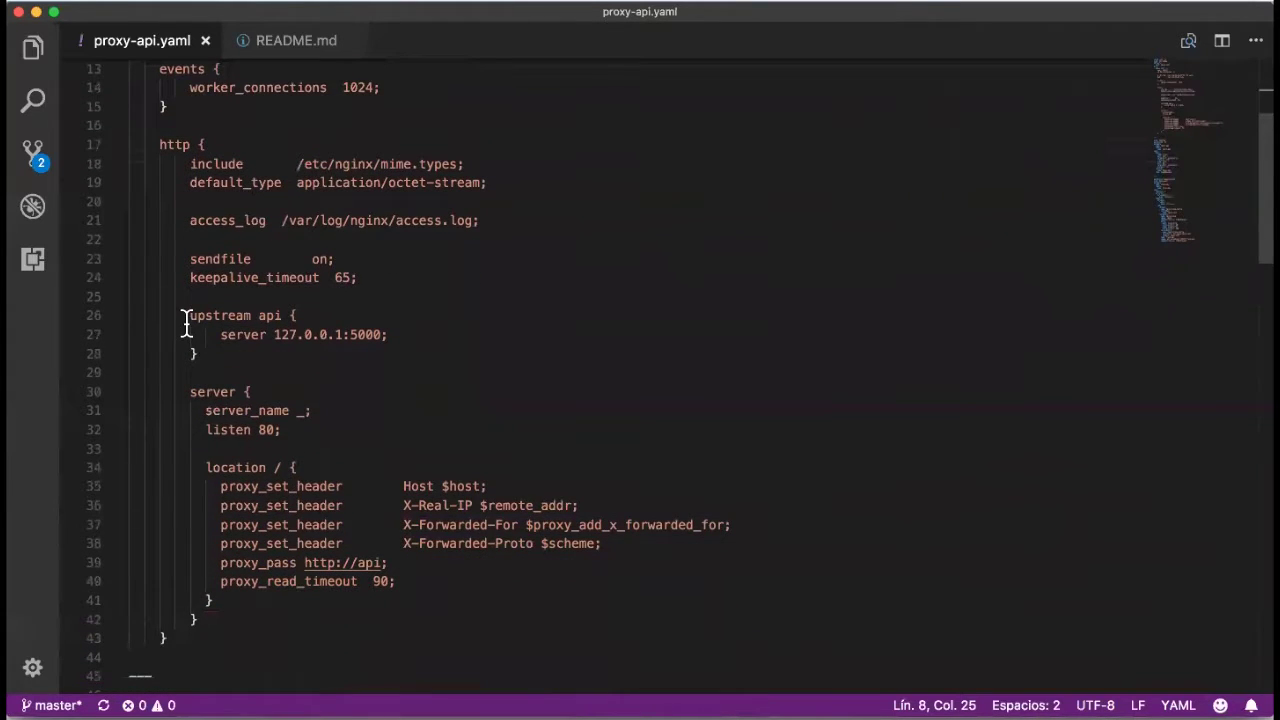
Inspect the nginx http block, highlighting the upstream api definition and its server port 5000
{"action": "left_click_drag", "start_coordinate": [159, 146], "coordinate": [248, 620]}
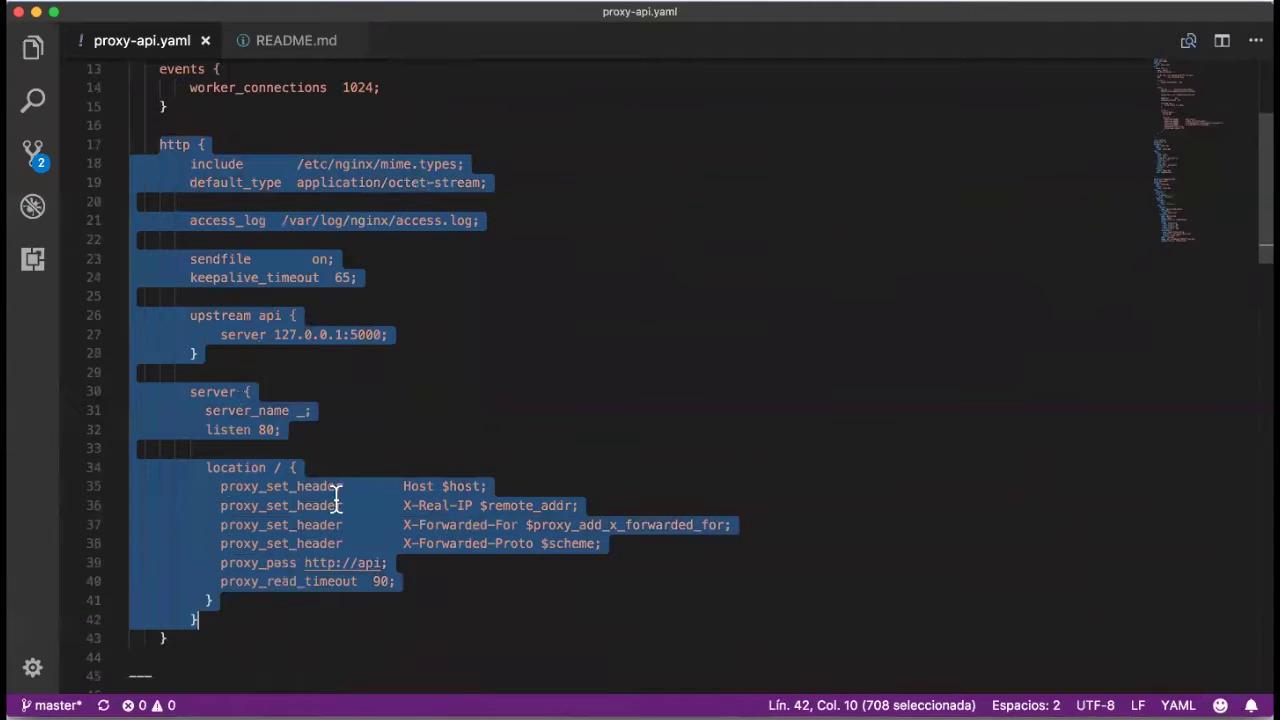
{"action": "left_click", "coordinate": [334, 424]}
{"action": "left_click_drag", "start_coordinate": [188, 316], "coordinate": [225, 358]}
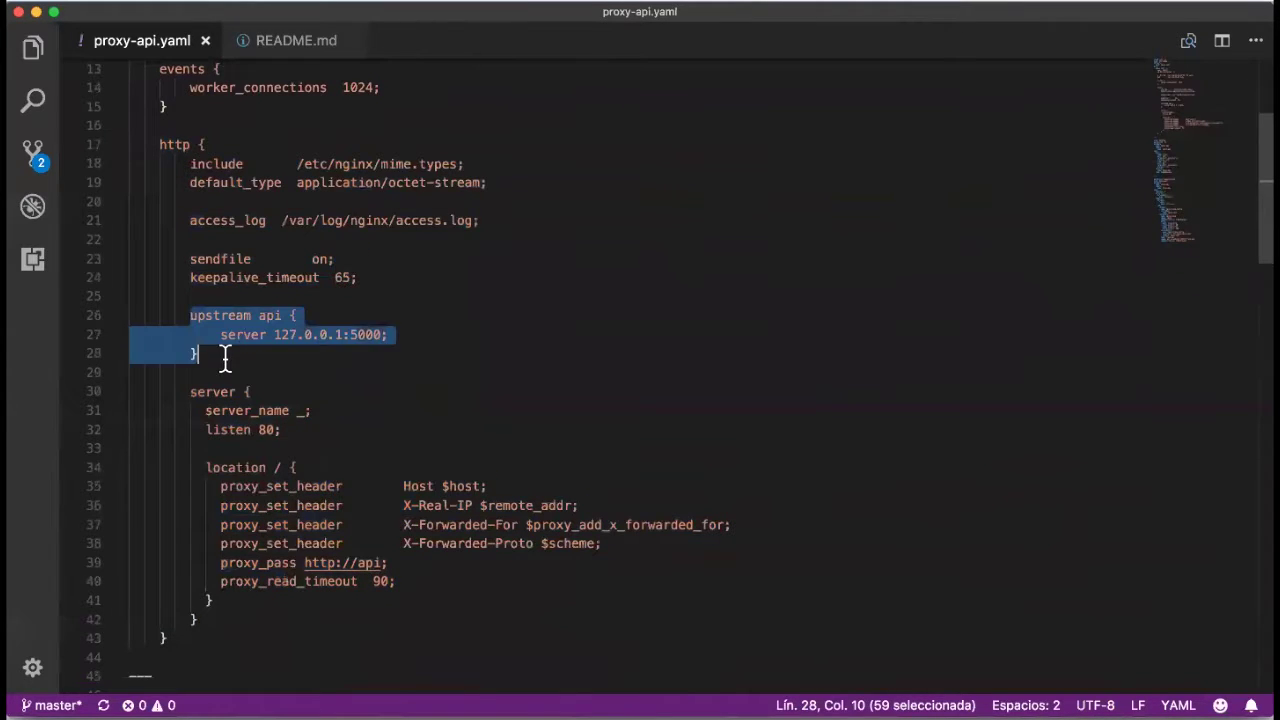
{"action": "left_click", "coordinate": [274, 352]}
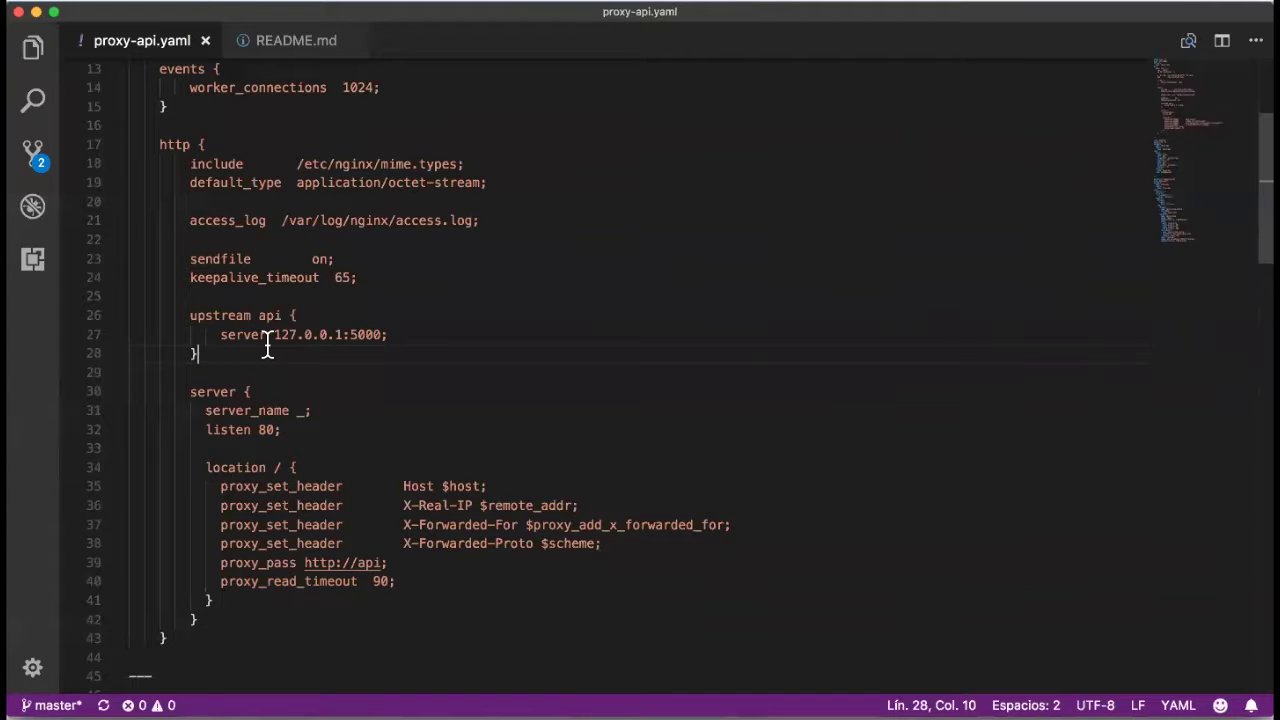
{"action": "double_click", "coordinate": [361, 334]}
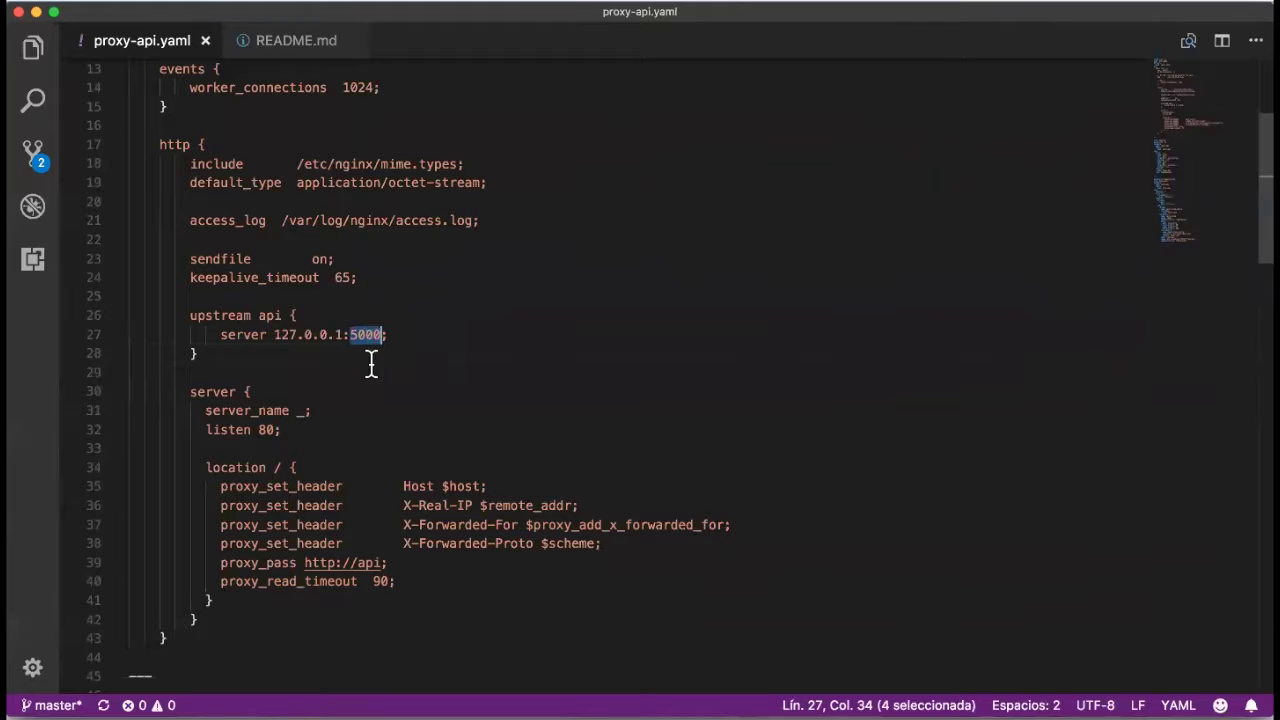
{"action": "scroll", "coordinate": [370, 370], "scroll_direction": "down", "scroll_amount": 1}
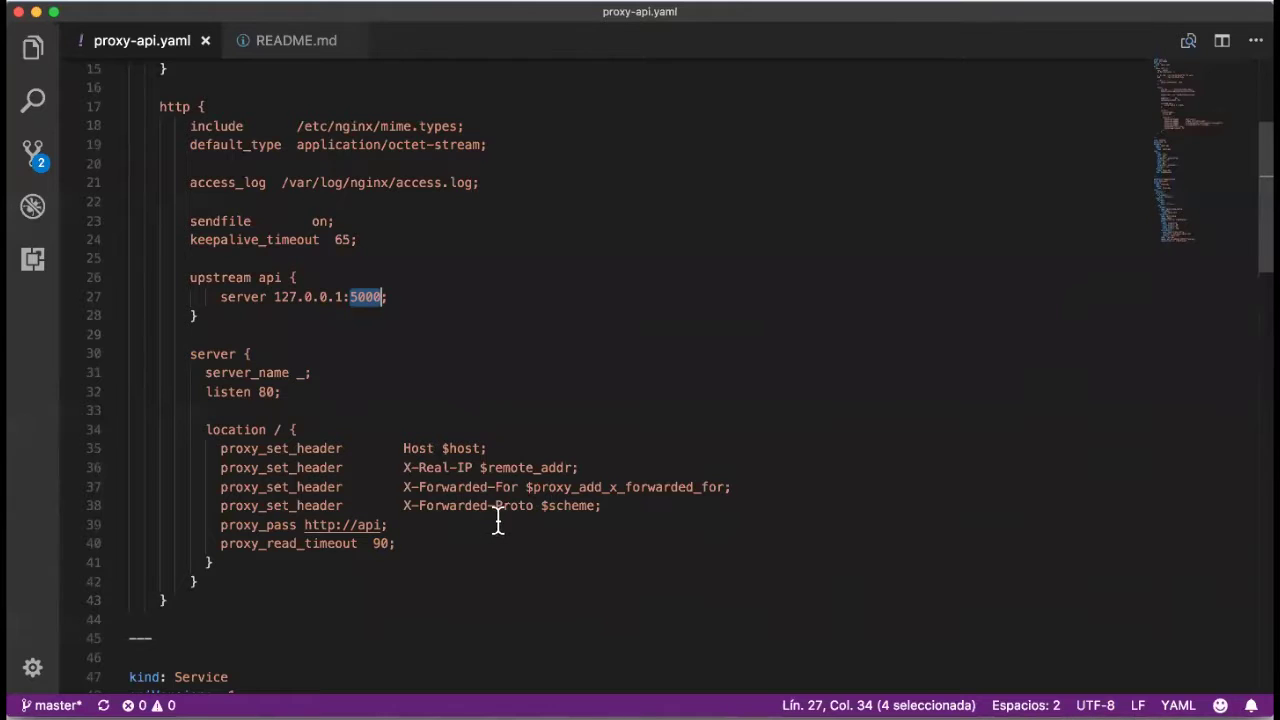
{"action": "scroll", "coordinate": [442, 465], "scroll_direction": "down", "scroll_amount": 3}
{"action": "scroll", "coordinate": [442, 468], "scroll_direction": "up", "scroll_amount": 8}
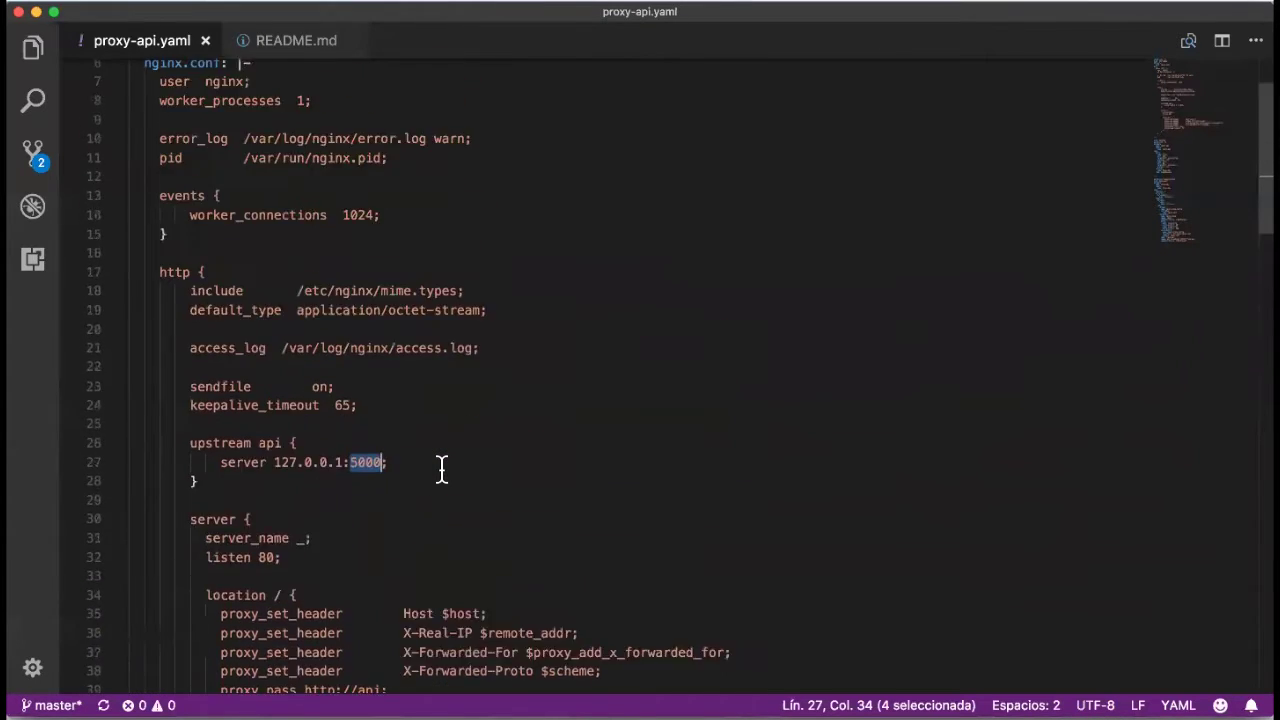
{"action": "scroll", "coordinate": [310, 497], "scroll_direction": "down", "scroll_amount": 1}
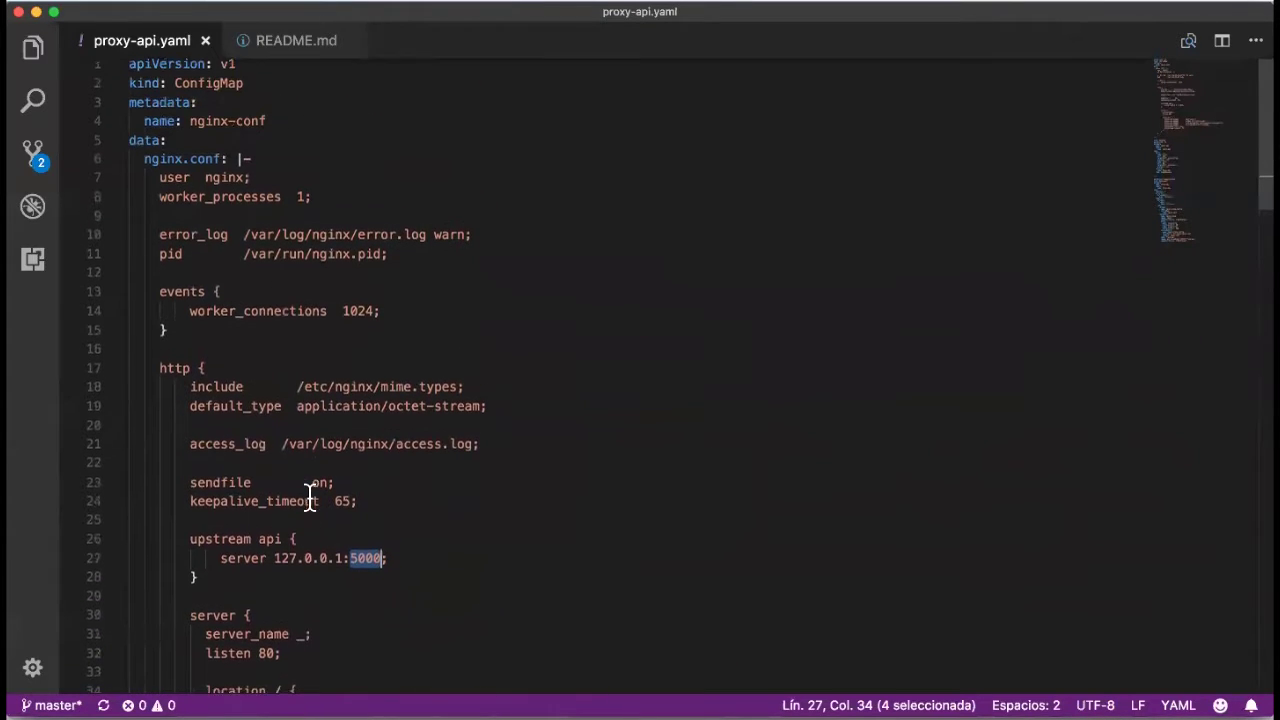
{"action": "scroll", "coordinate": [290, 400], "scroll_direction": "up", "scroll_amount": 1}
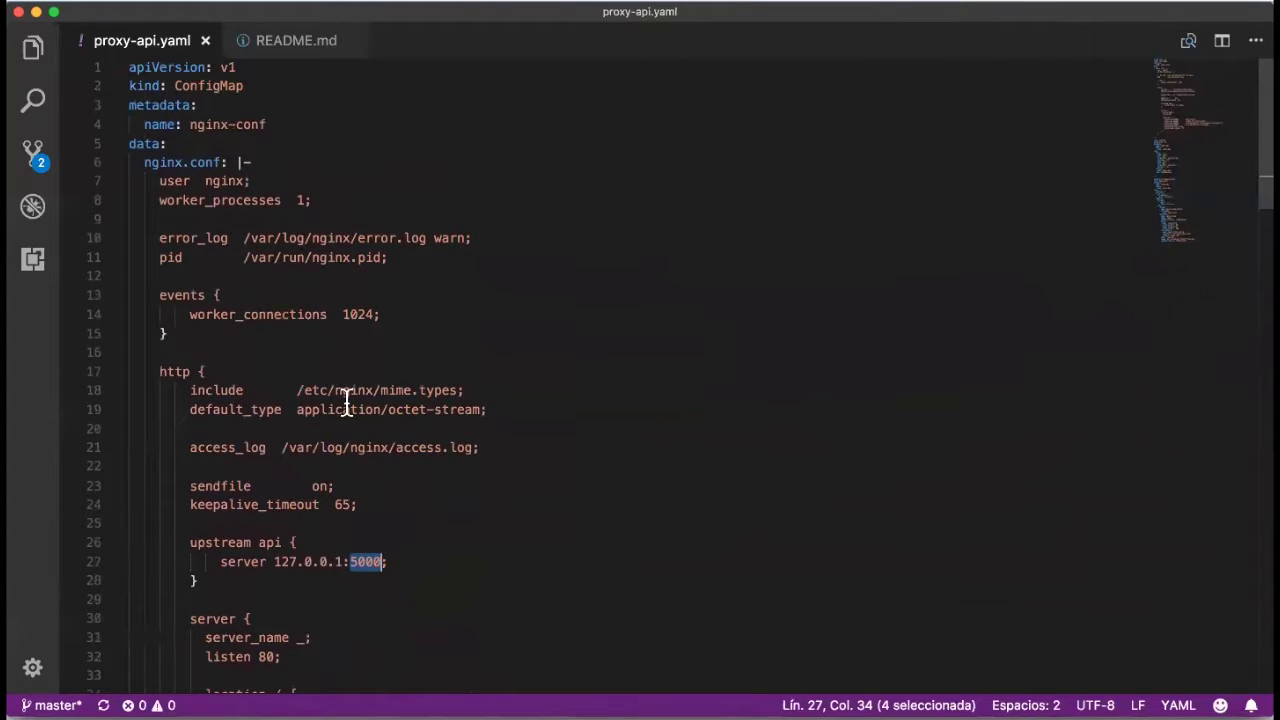
{"action": "scroll", "coordinate": [322, 406], "scroll_direction": "down", "scroll_amount": 1}
Examine the nginx-api Service definition, highlighting its LoadBalancer type, proxy-api selector, and ports 443 and 80
{"action": "scroll", "coordinate": [322, 406], "scroll_direction": "down", "scroll_amount": 14}
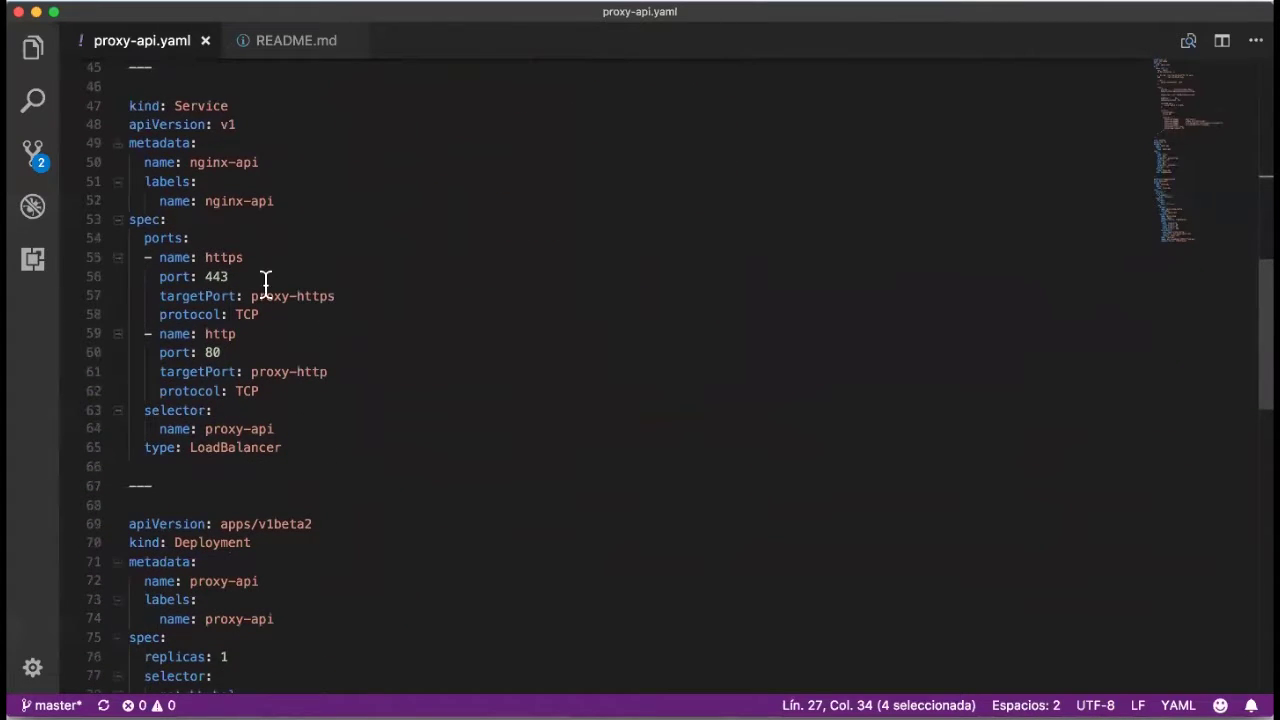
{"action": "left_click_drag", "start_coordinate": [289, 449], "coordinate": [137, 452]}
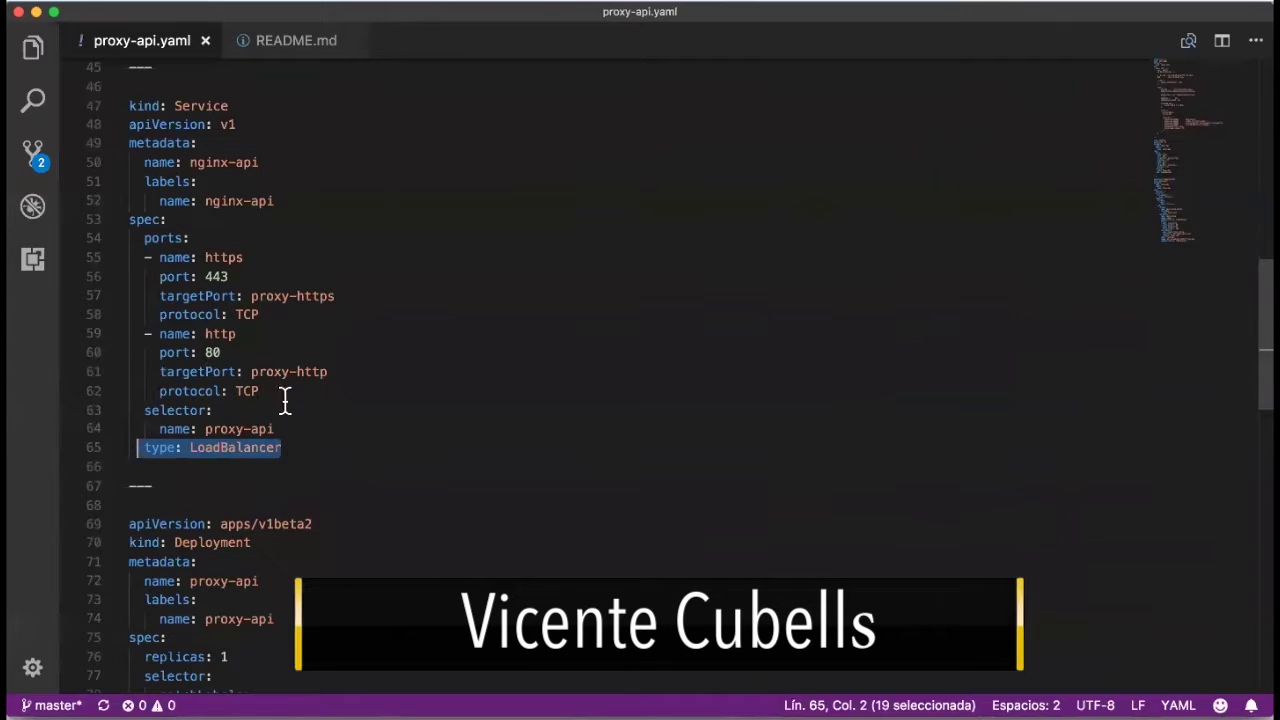
{"action": "left_click_drag", "start_coordinate": [274, 428], "coordinate": [129, 412]}
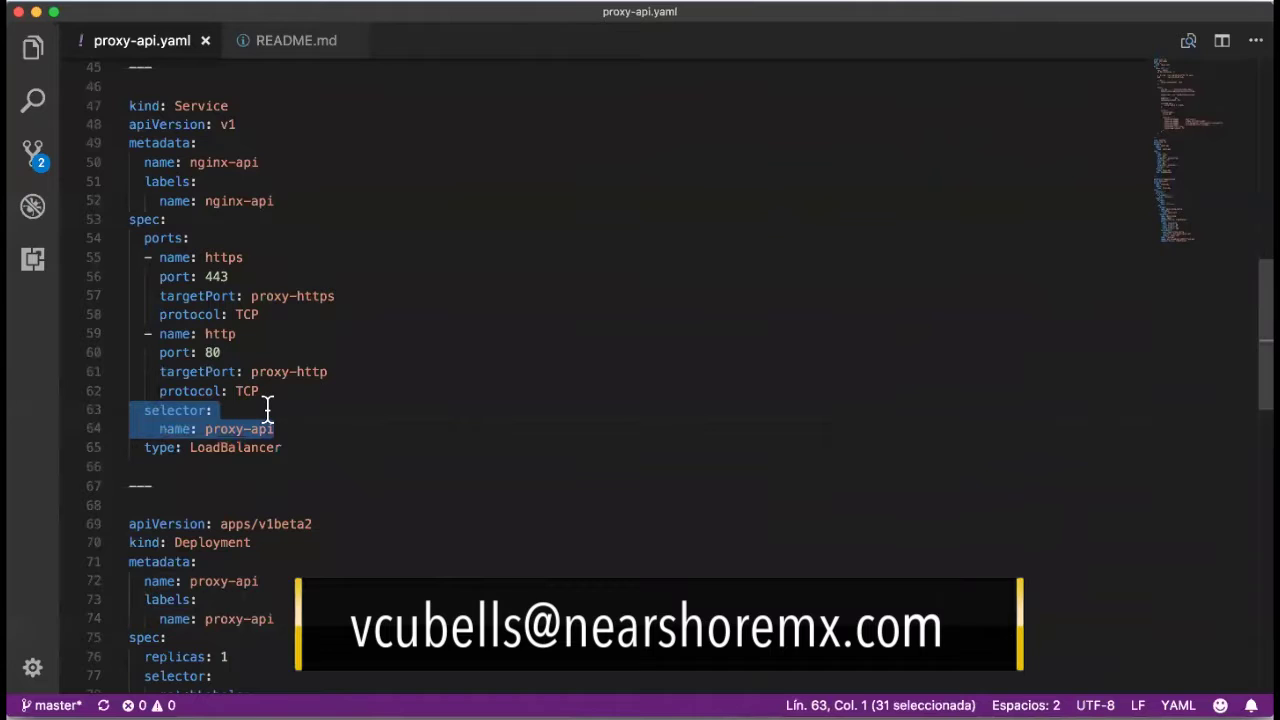
{"action": "double_click", "coordinate": [216, 277]}
{"action": "double_click", "coordinate": [214, 352]}
{"action": "left_click", "coordinate": [222, 277]}
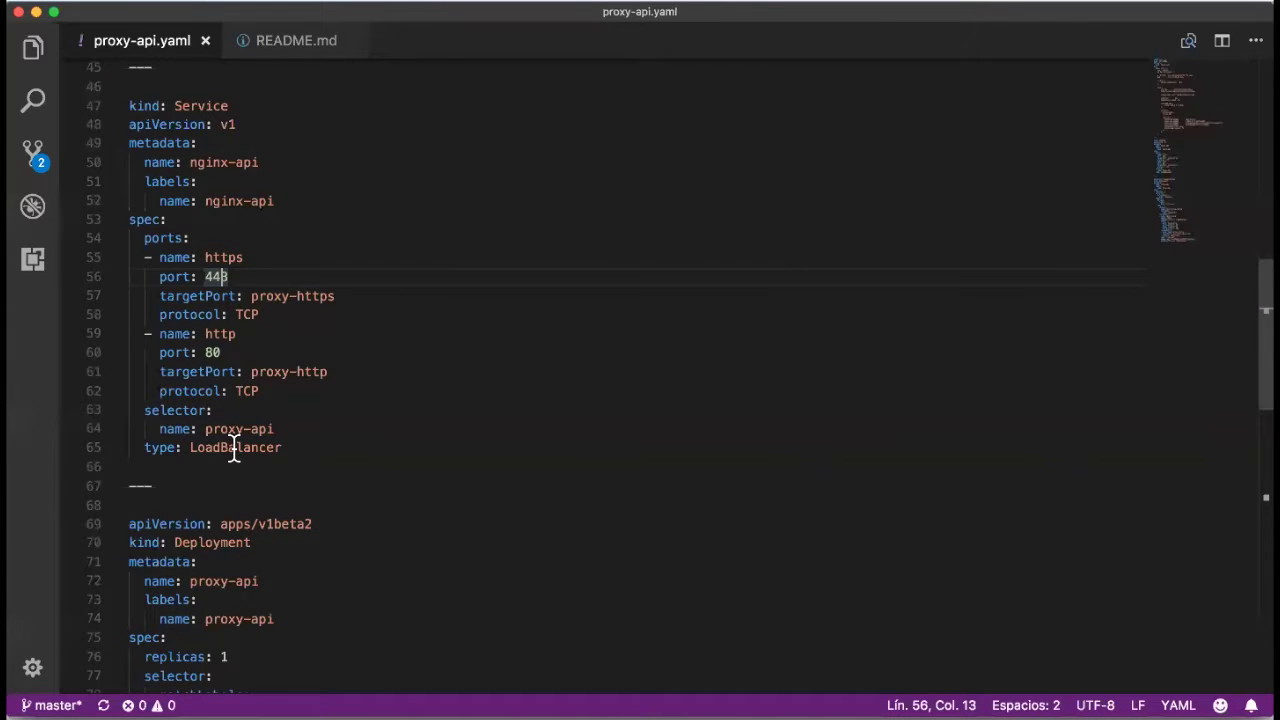
Compare the Service's proxy-api selector with the matching name labels in the Deployment definition
{"action": "scroll", "coordinate": [233, 450], "scroll_direction": "down", "scroll_amount": 5}
{"action": "scroll", "coordinate": [233, 450], "scroll_direction": "down", "scroll_amount": 2}
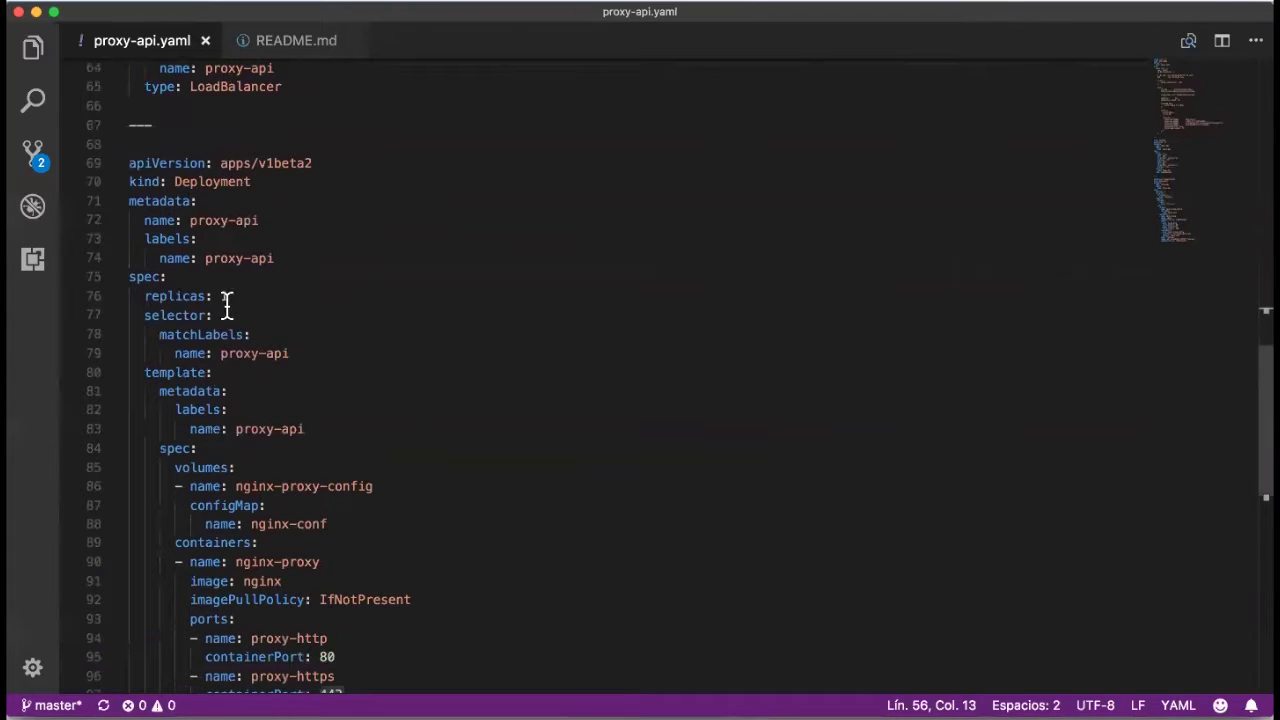
{"action": "scroll", "coordinate": [226, 305], "scroll_direction": "down", "scroll_amount": 1}
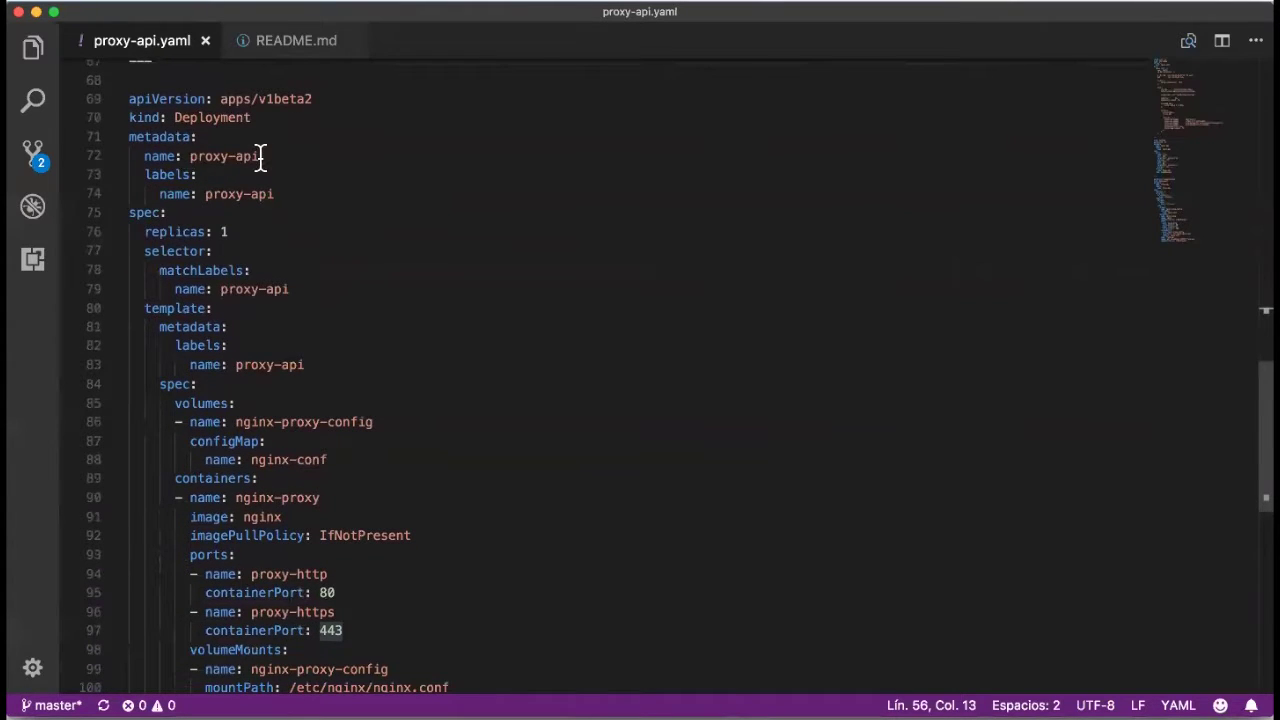
{"action": "scroll", "coordinate": [259, 160], "scroll_direction": "up", "scroll_amount": 8}
{"action": "left_click_drag", "start_coordinate": [276, 465], "coordinate": [137, 465]}
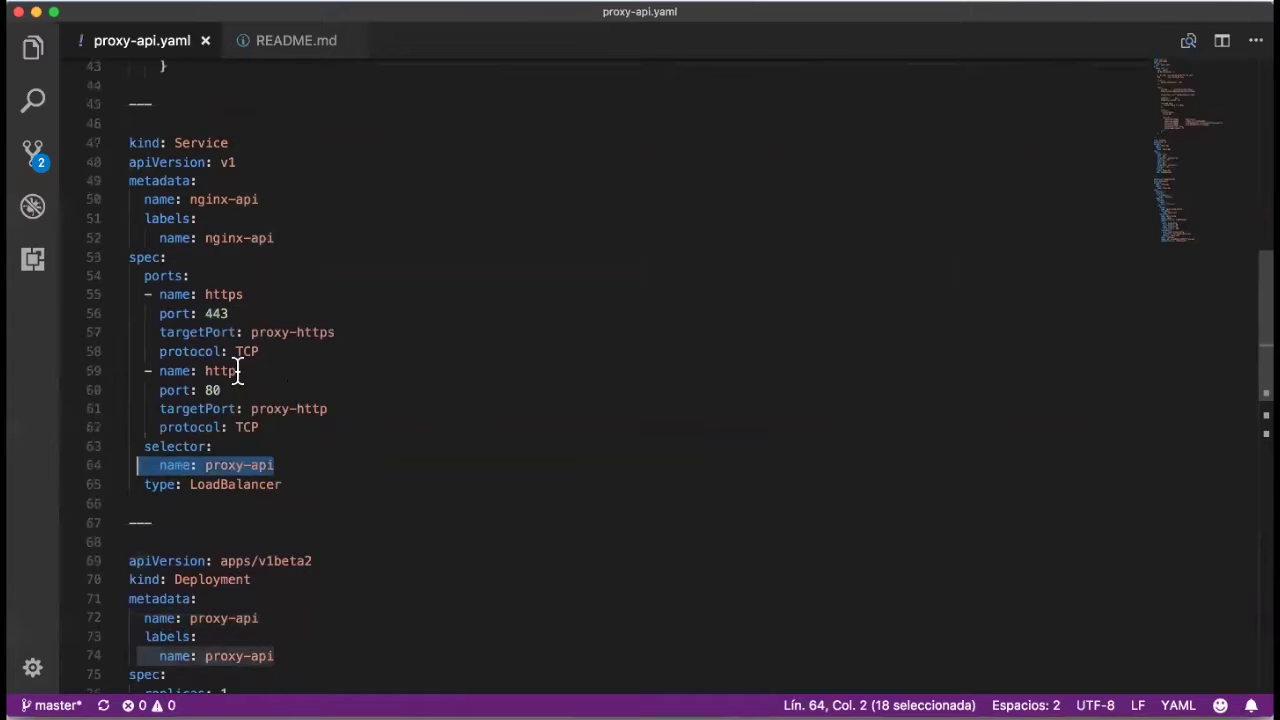
{"action": "scroll", "coordinate": [214, 640], "scroll_direction": "down", "scroll_amount": 7}
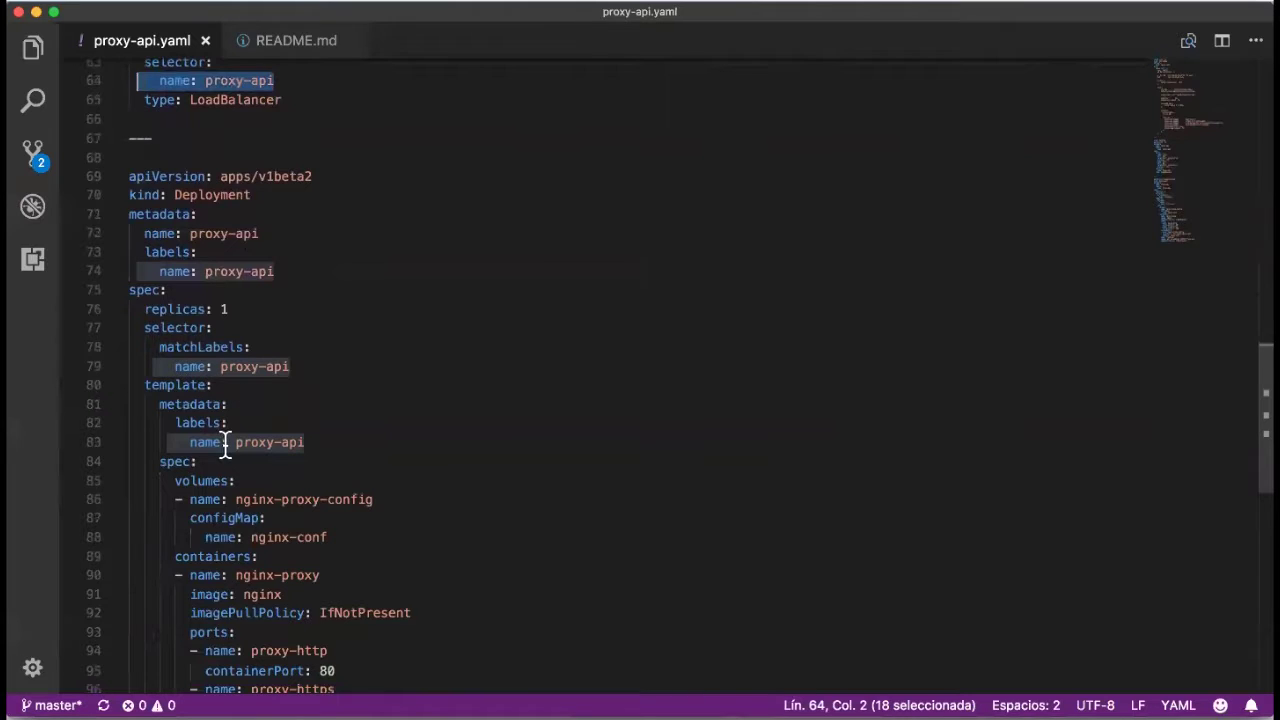
{"action": "scroll", "coordinate": [263, 436], "scroll_direction": "down", "scroll_amount": 3}
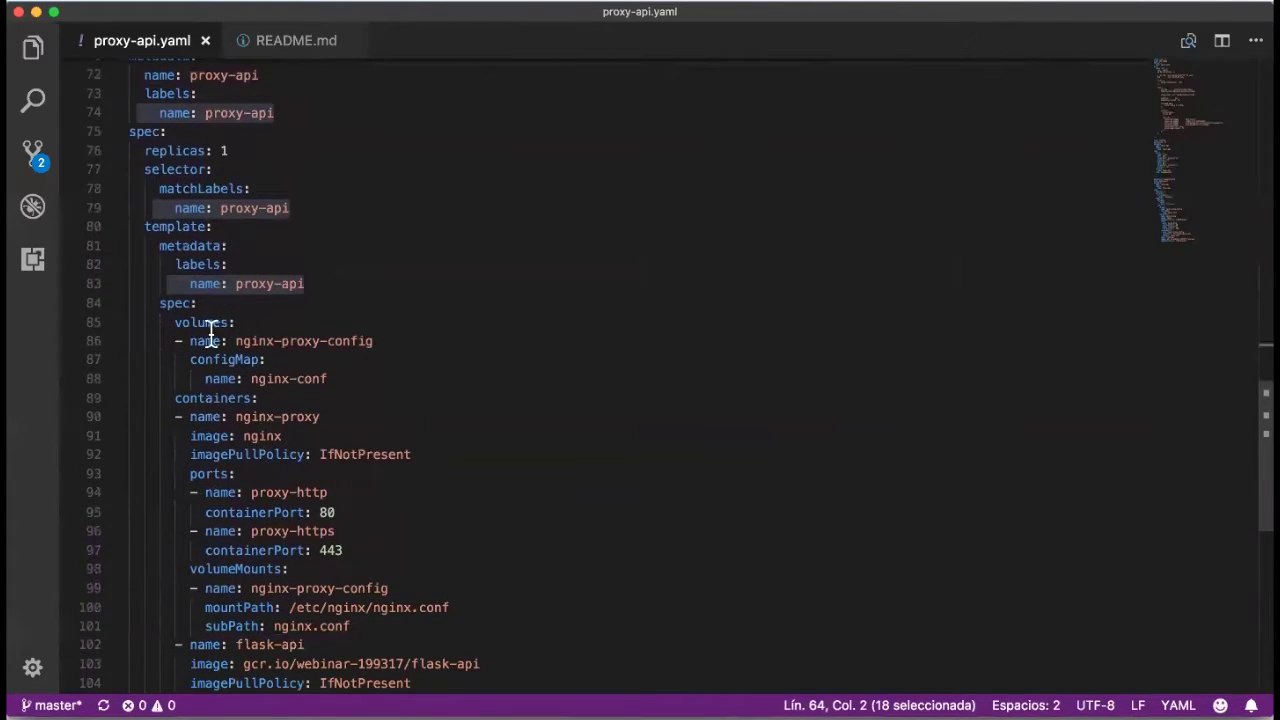
Inspect the Deployment's replicas setting and its nginx-proxy-config volume, highlighting the nginx-conf configMap reference
{"action": "left_click_drag", "start_coordinate": [230, 150], "coordinate": [147, 150]}
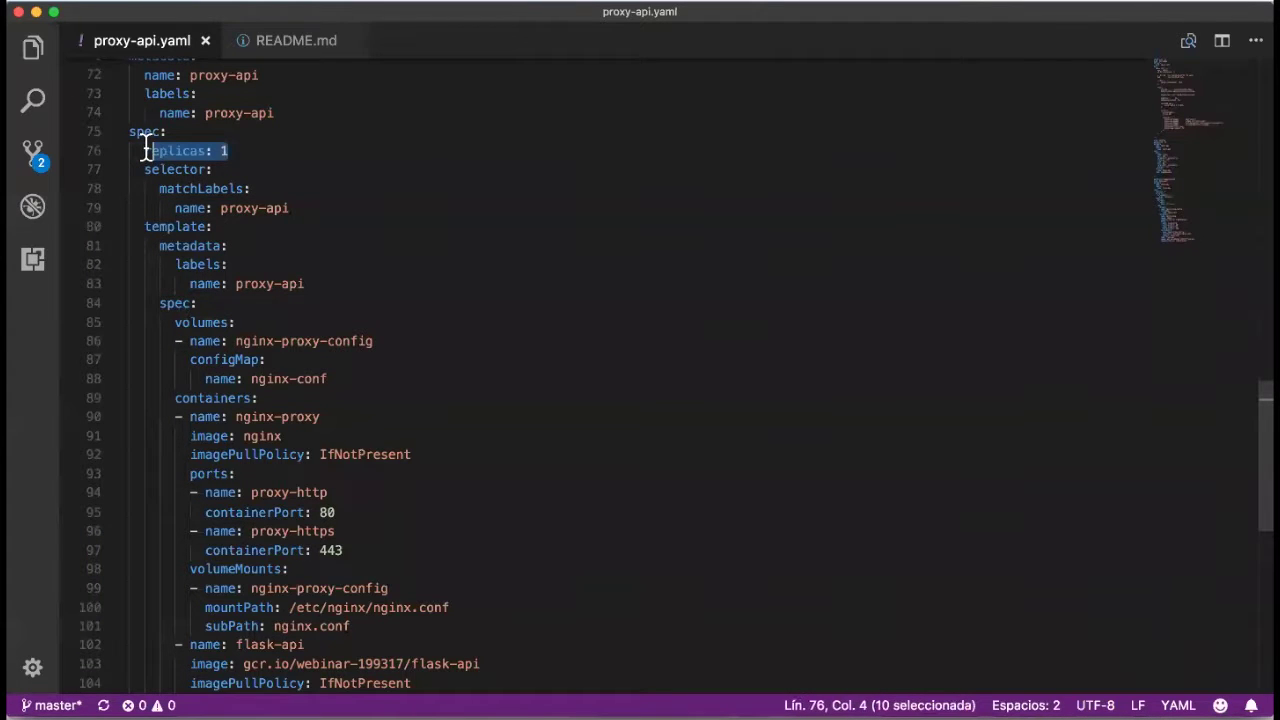
{"action": "left_click", "coordinate": [175, 322]}
{"action": "left_click", "coordinate": [308, 358], "text": "shift"}
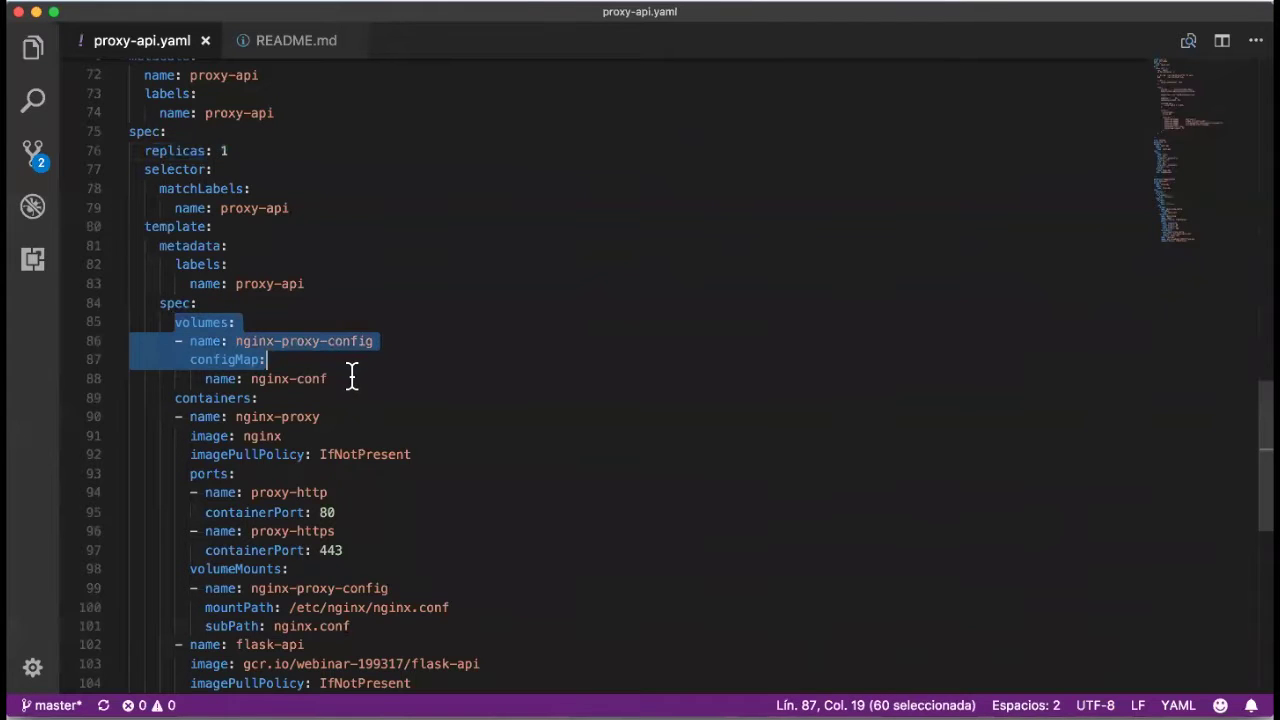
{"action": "left_click", "coordinate": [351, 374], "text": "shift"}
{"action": "left_click", "coordinate": [274, 322]}
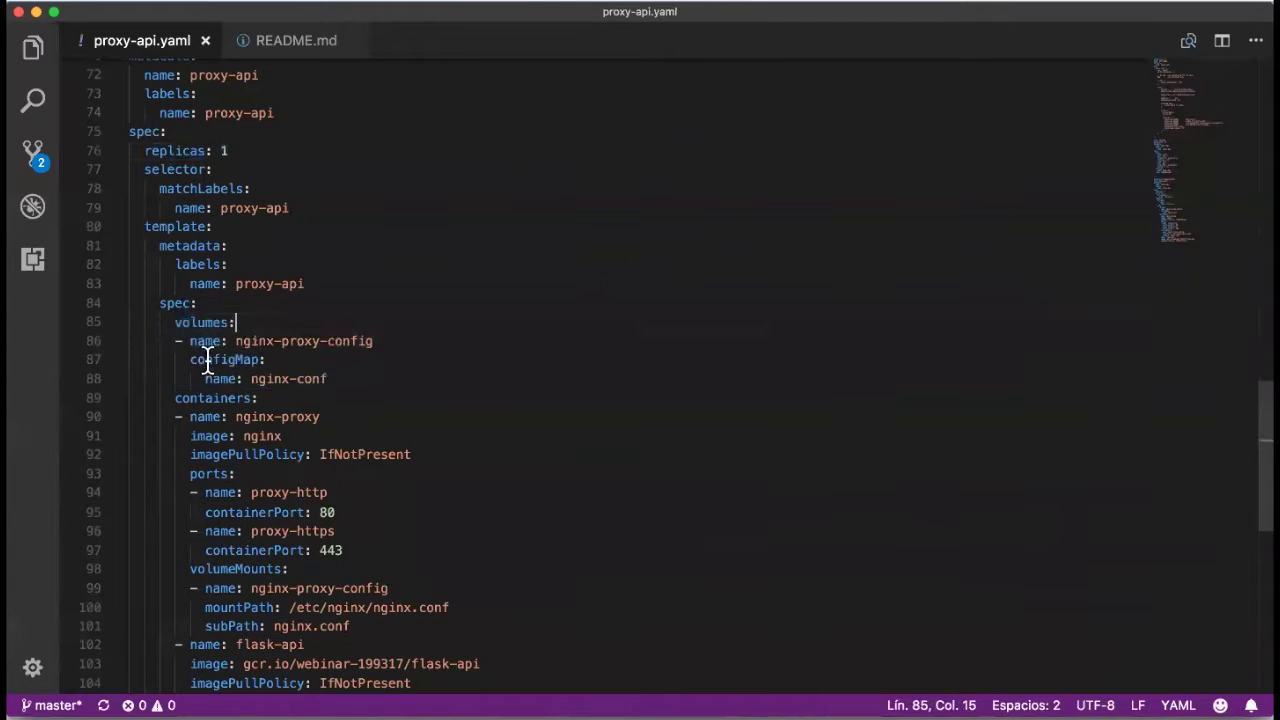
{"action": "double_click", "coordinate": [205, 359]}
{"action": "left_click", "coordinate": [365, 376], "text": "shift"}
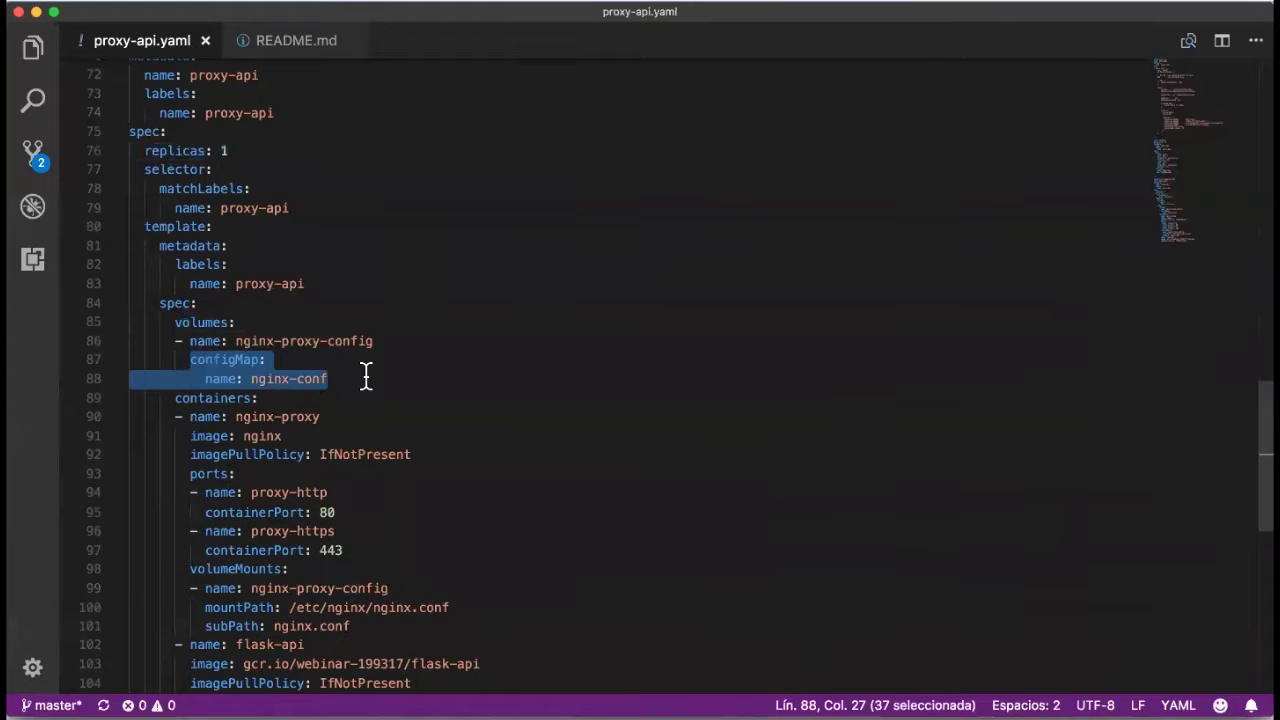
Examine the Deployment's containers section, highlighting the nginx-proxy container name and its nginx image
{"action": "scroll", "coordinate": [365, 376], "scroll_direction": "down", "scroll_amount": 3}
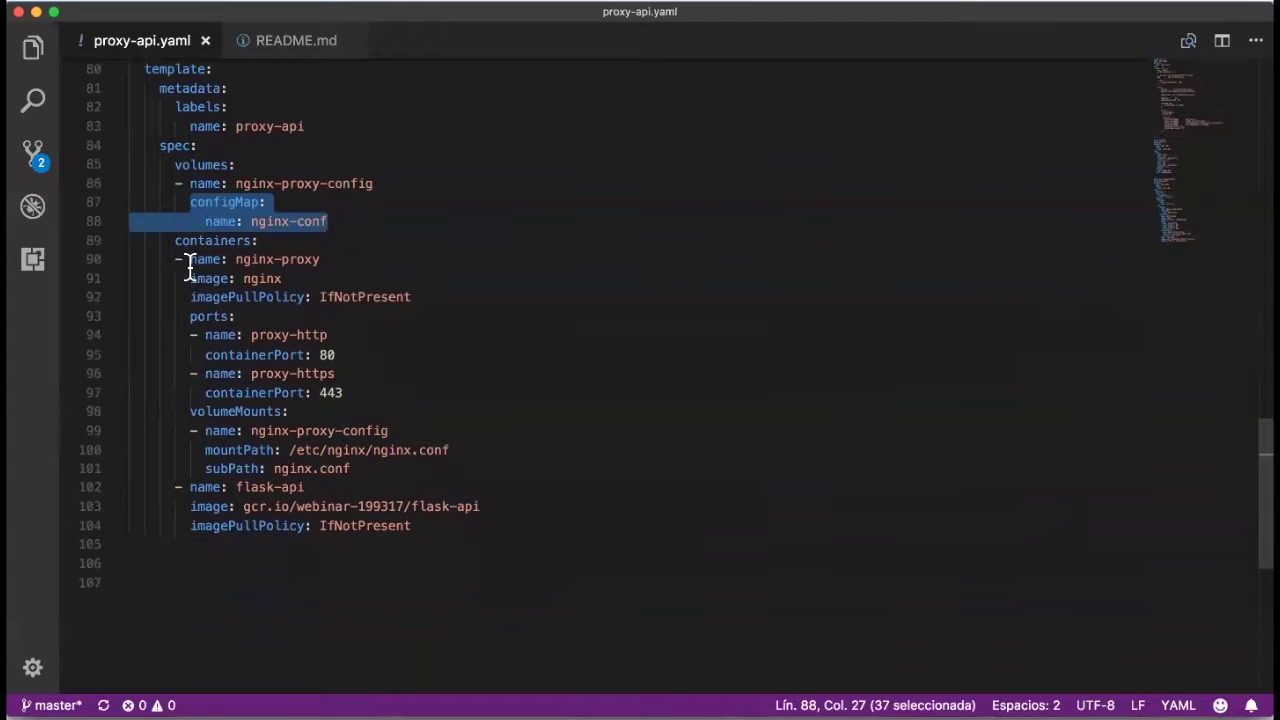
{"action": "left_click", "coordinate": [193, 259]}
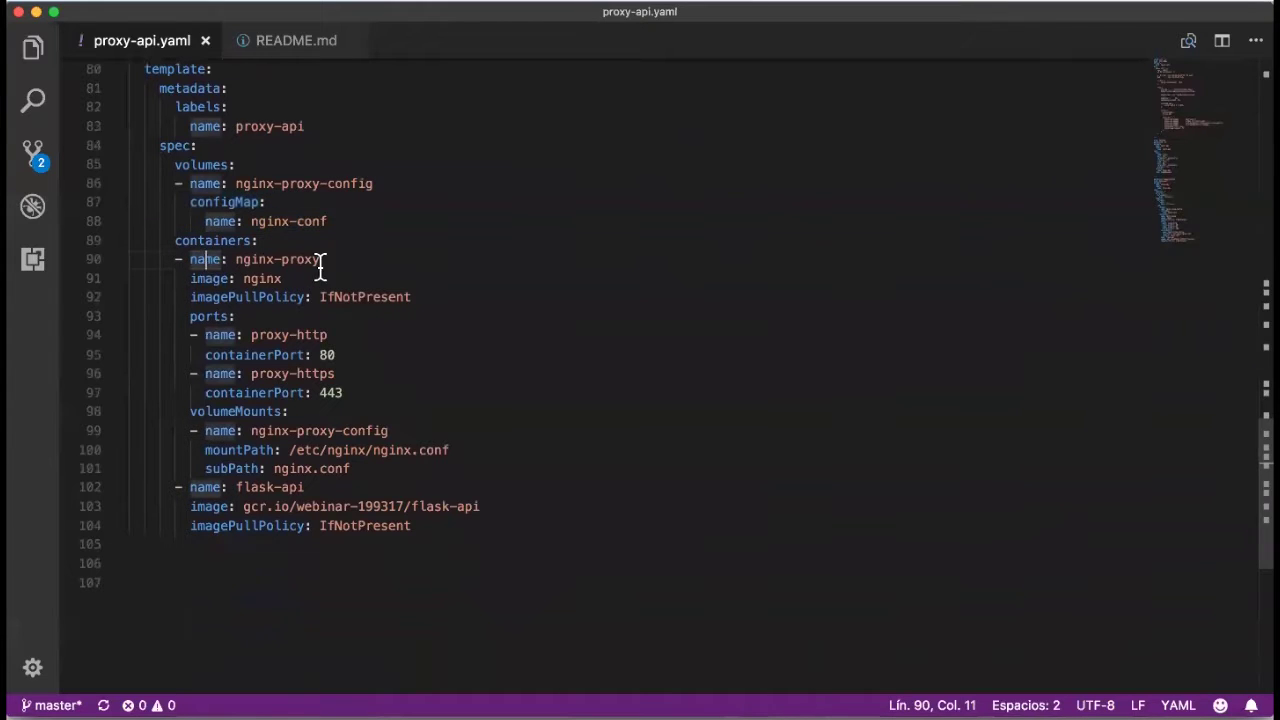
{"action": "left_click", "coordinate": [327, 259]}
{"action": "left_click_drag", "start_coordinate": [327, 259], "coordinate": [236, 259]}
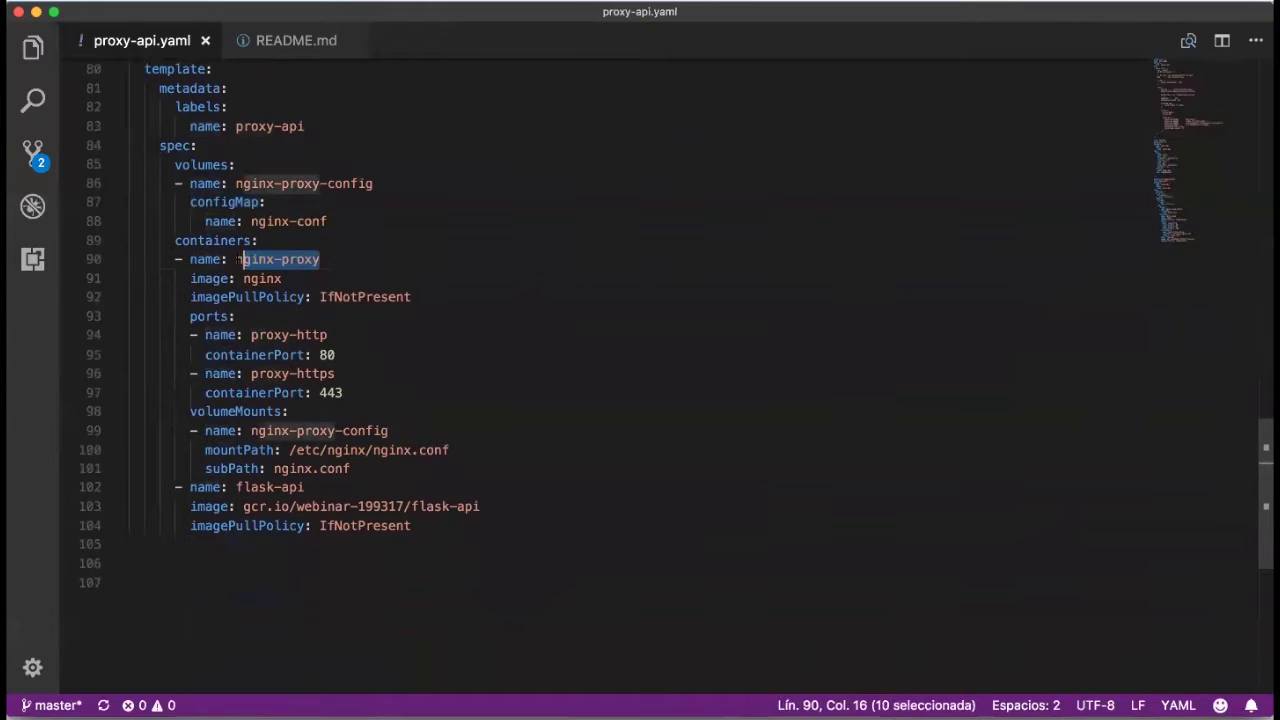
{"action": "left_click", "coordinate": [259, 279]}
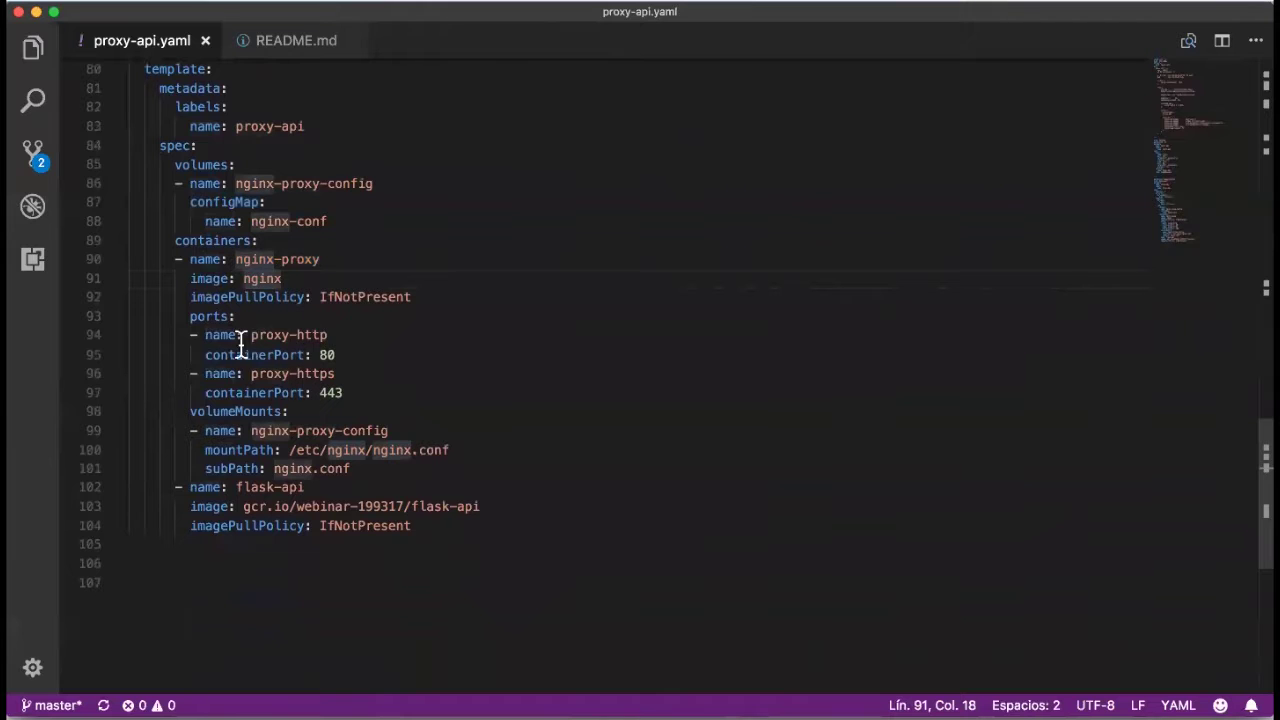
Inspect the nginx-proxy container's ports block and the flask-api container definition, highlighting each
{"action": "left_click_drag", "start_coordinate": [343, 393], "coordinate": [197, 318]}
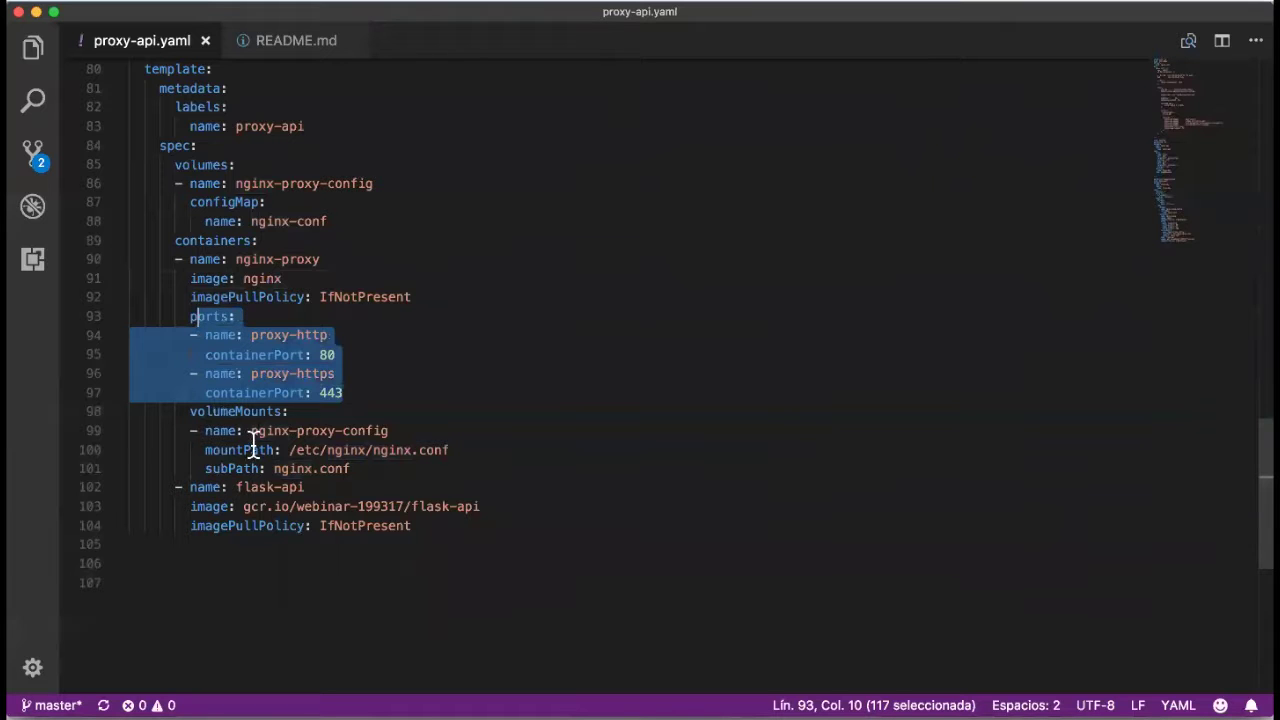
{"action": "scroll", "coordinate": [253, 485], "scroll_direction": "down", "scroll_amount": 3}
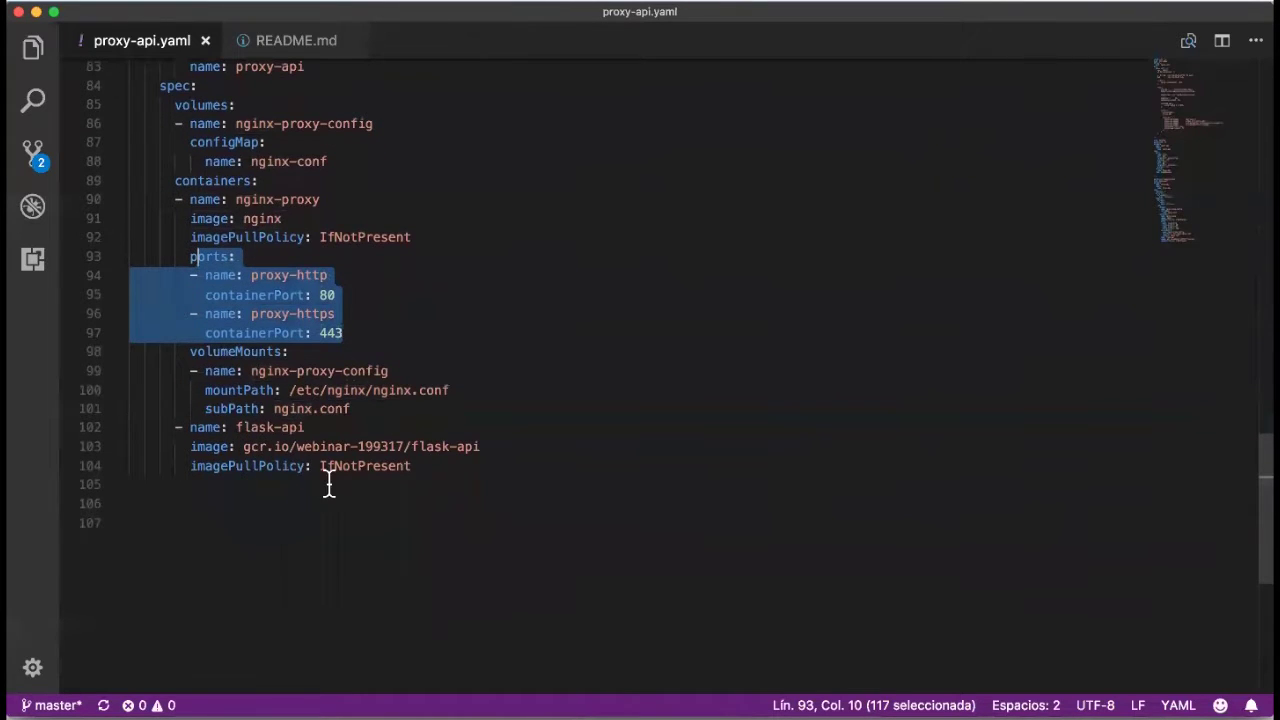
{"action": "left_click", "coordinate": [410, 466]}
{"action": "left_click_drag", "start_coordinate": [400, 466], "coordinate": [182, 428]}
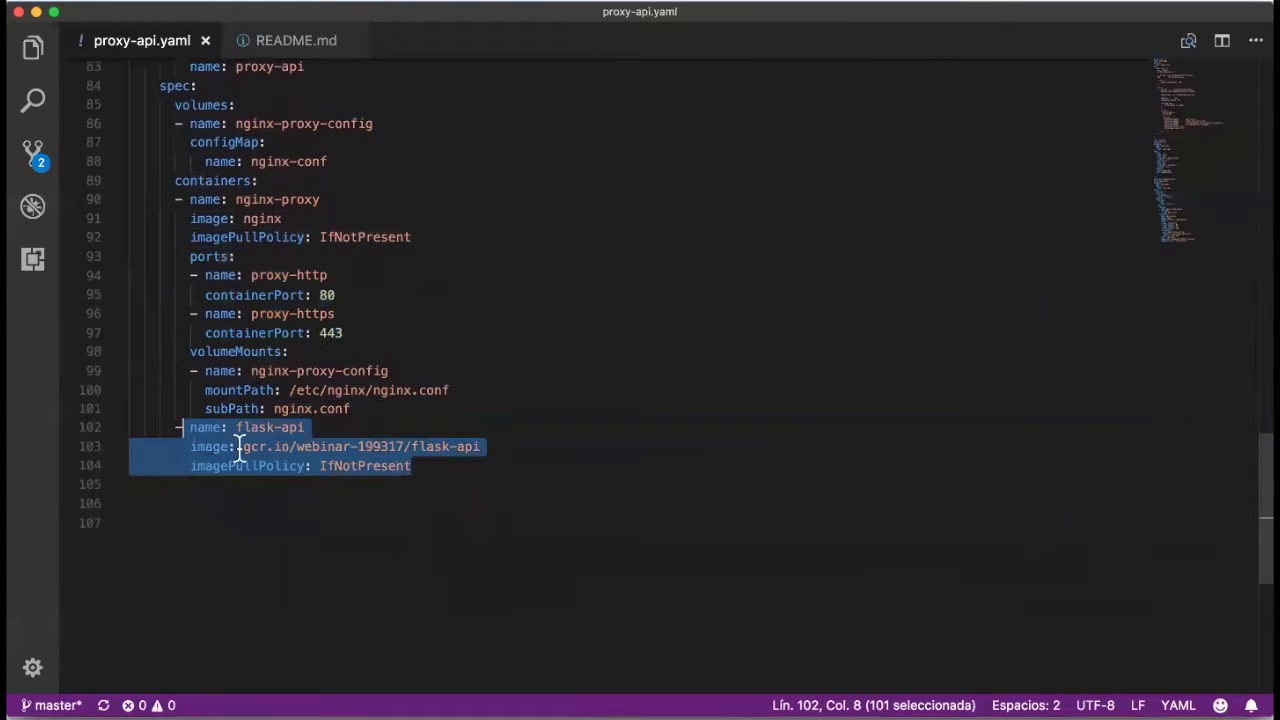
{"action": "left_click", "coordinate": [289, 428]}
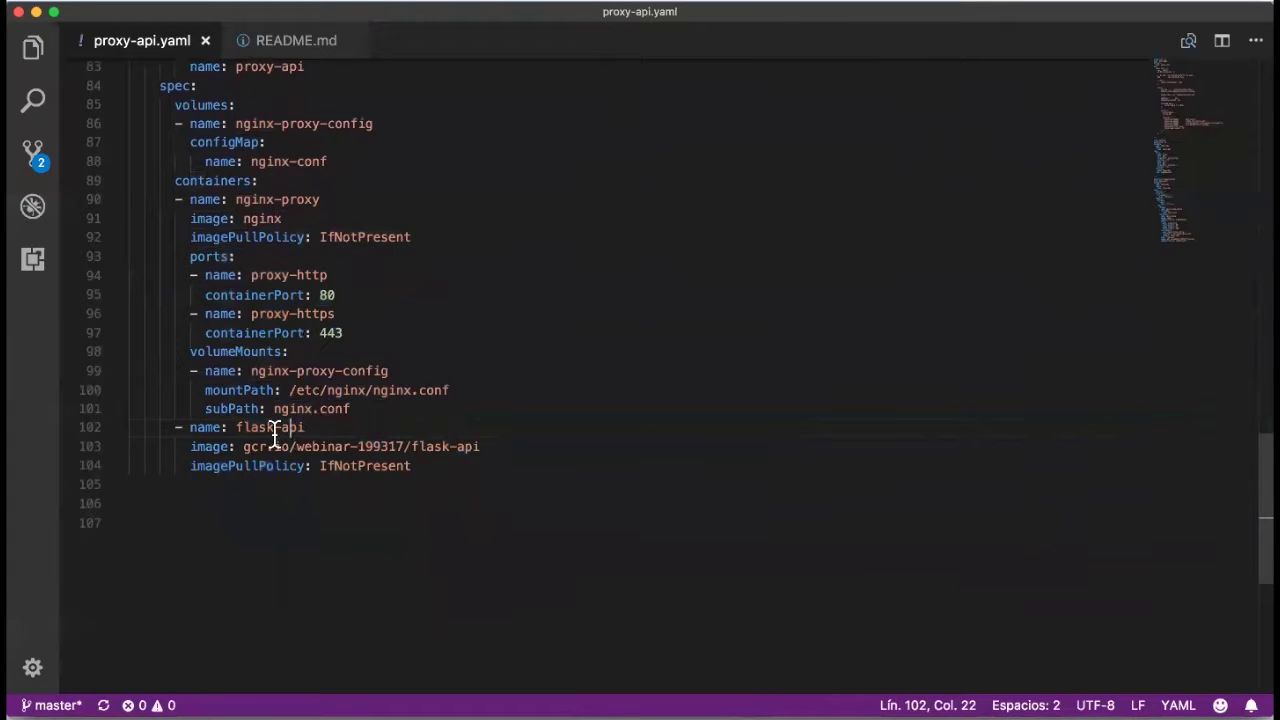
Examine the flask-api container's image path, highlighting the gcr.io registry and the full gcr.io/webinar-199317/flask-api reference
{"action": "left_click_drag", "start_coordinate": [241, 446], "coordinate": [480, 448]}
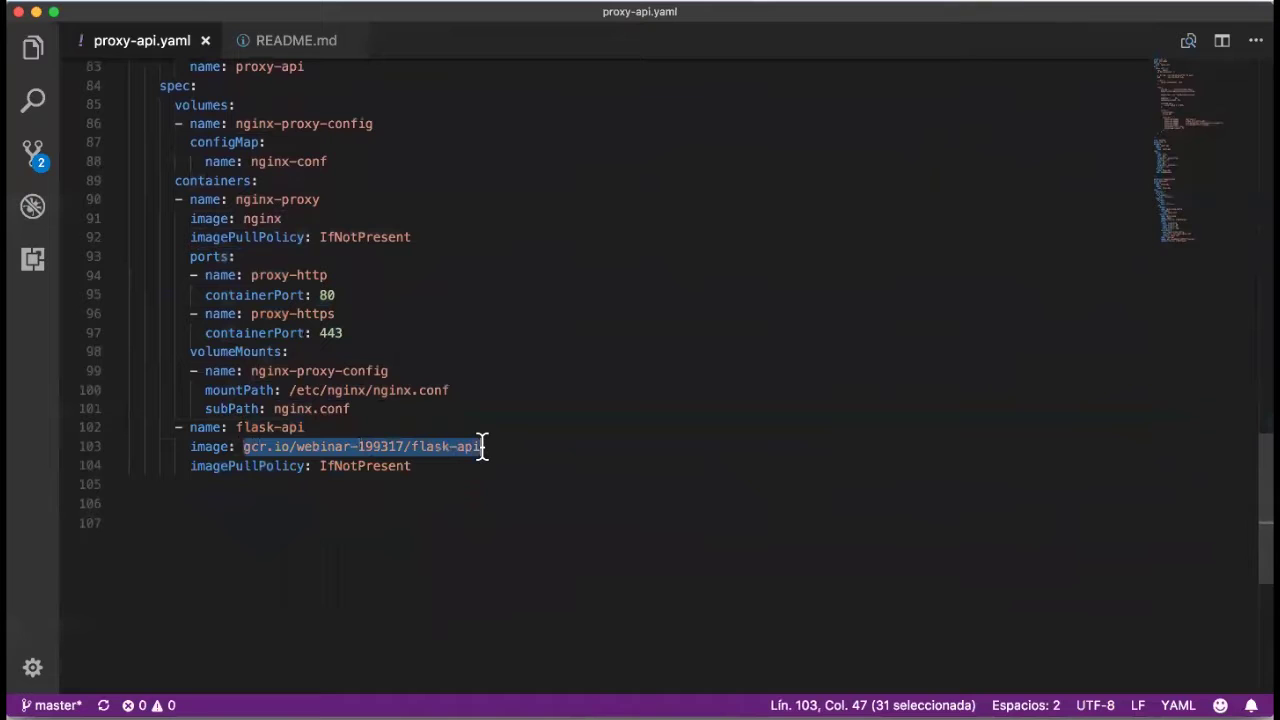
{"action": "left_click", "coordinate": [358, 446]}
{"action": "left_click", "coordinate": [404, 446]}
{"action": "left_click_drag", "start_coordinate": [404, 446], "coordinate": [242, 446]}
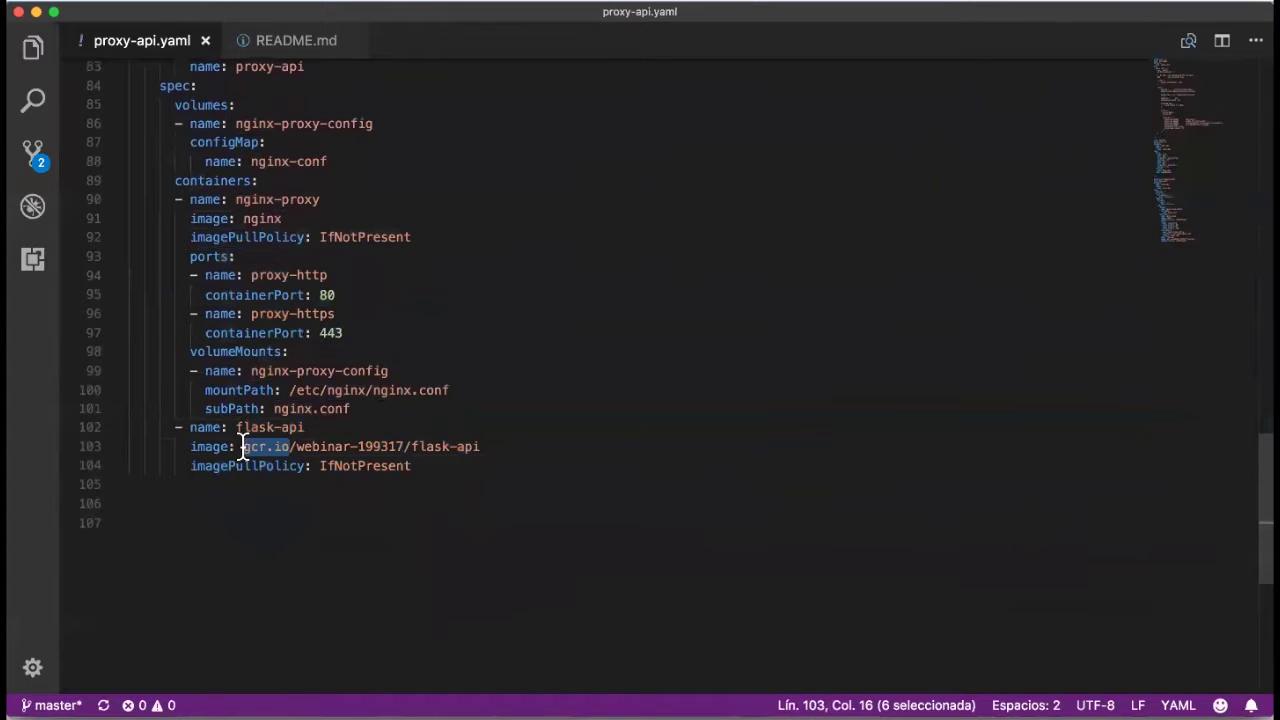
{"action": "left_click_drag", "start_coordinate": [484, 446], "coordinate": [243, 446]}
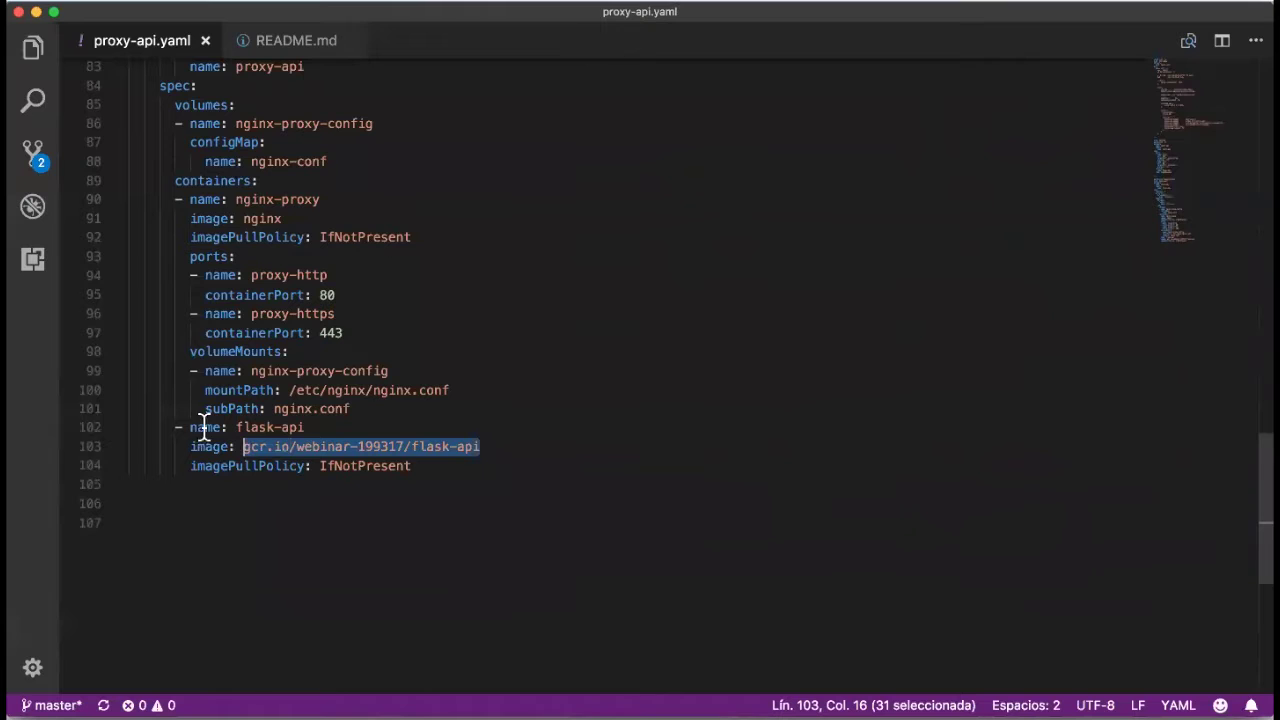
Examine the nginx-proxy container's volumeMounts section, highlighting the nginx-proxy-config name, mountPath and subPath
{"action": "left_click", "coordinate": [190, 351]}
{"action": "left_click_drag", "start_coordinate": [190, 351], "coordinate": [470, 395]}
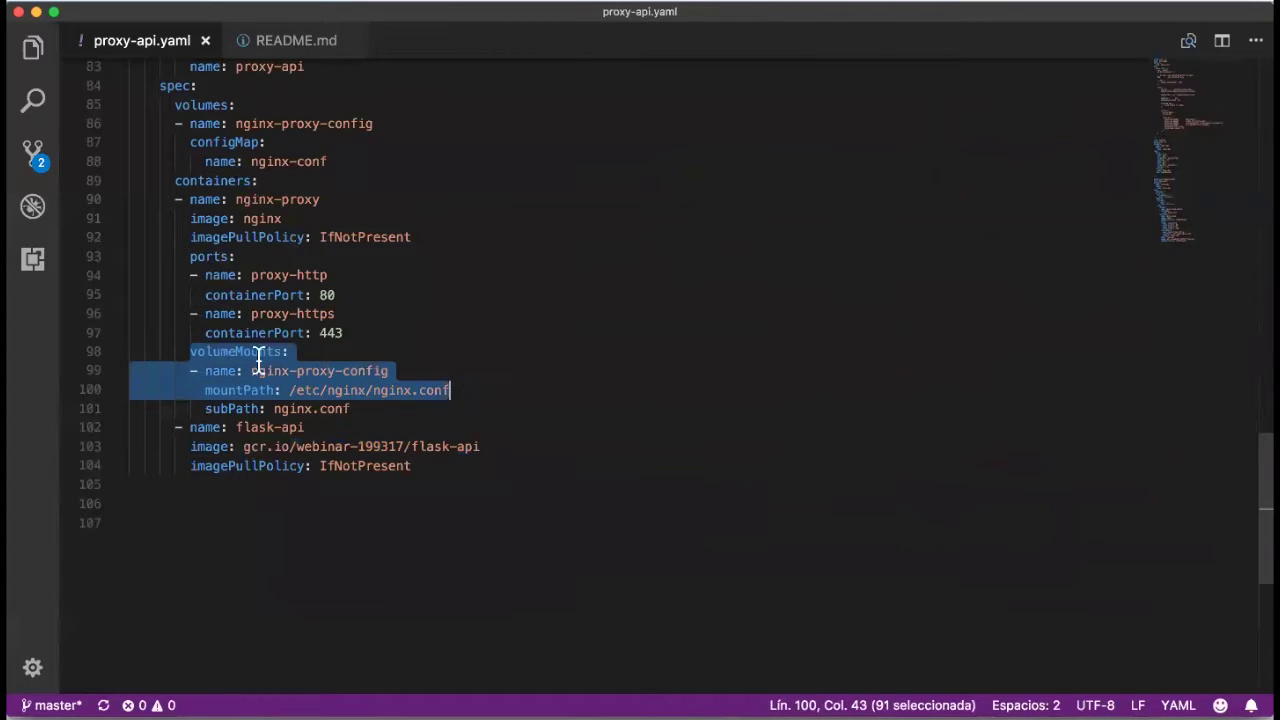
{"action": "left_click", "coordinate": [417, 388]}
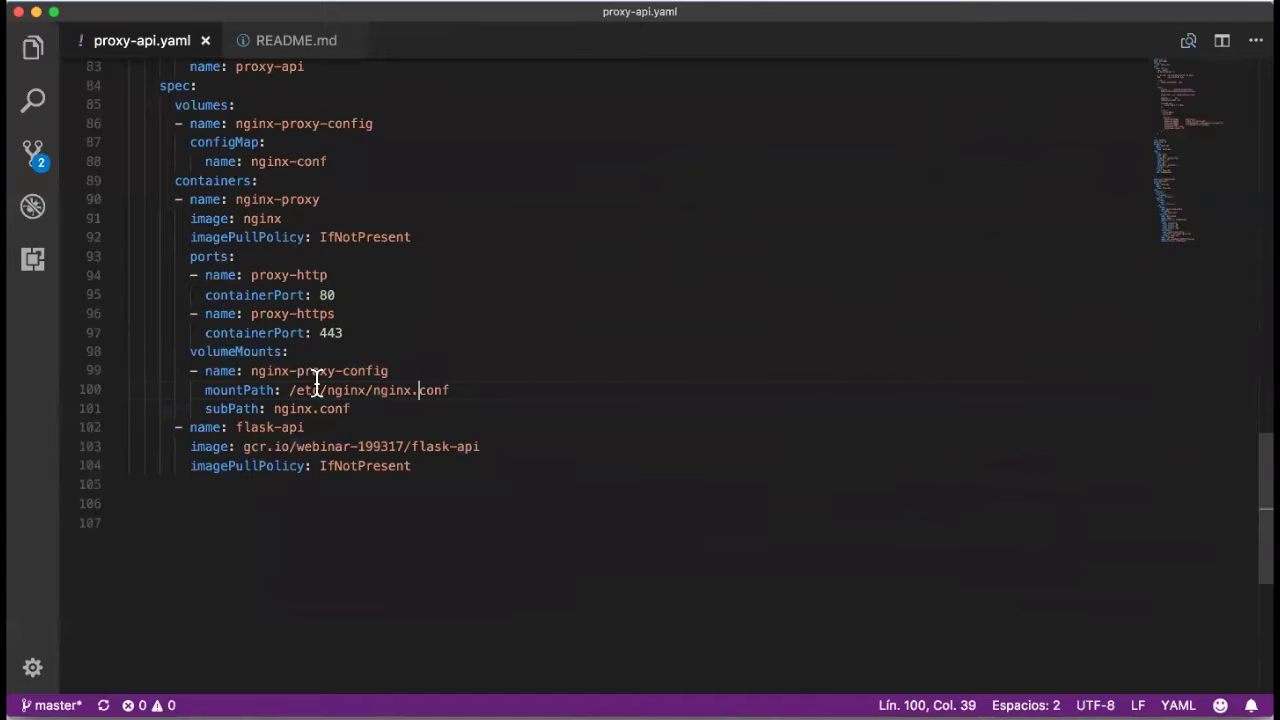
{"action": "left_click_drag", "start_coordinate": [352, 410], "coordinate": [205, 371]}
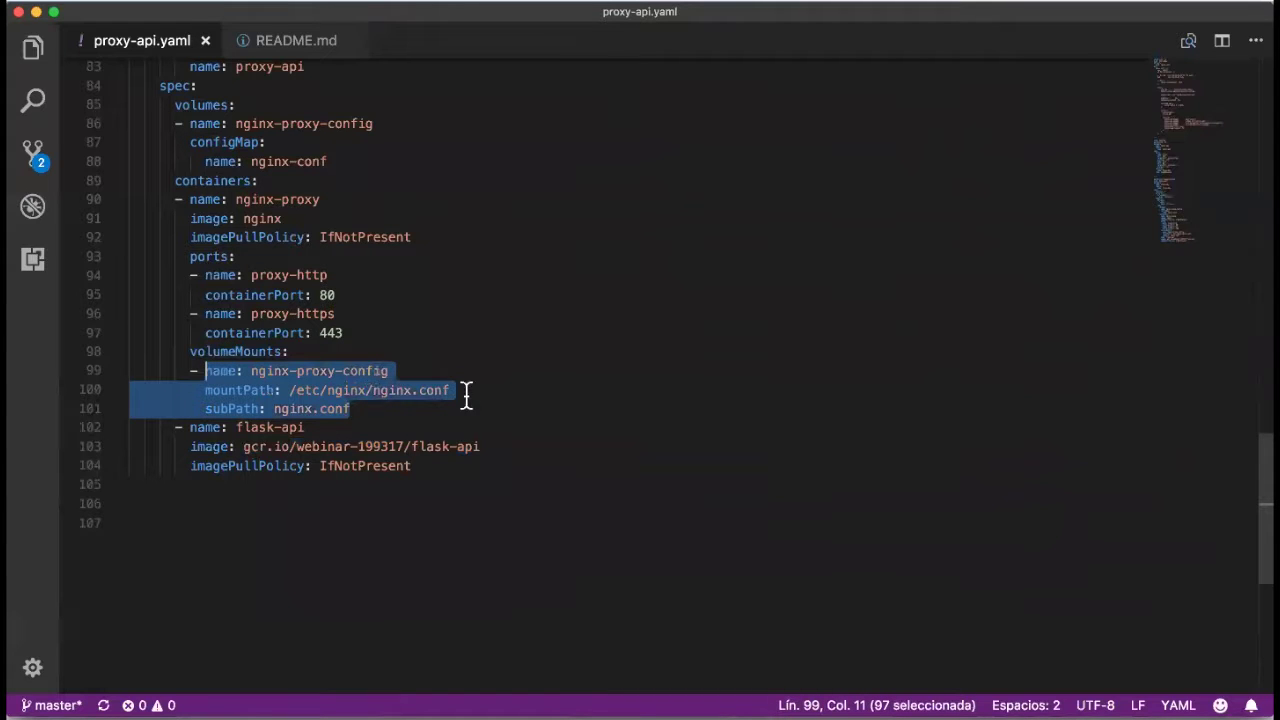
Review the whole manifest once more, from the ConfigMap through the Service to the Deployment's containers
{"action": "scroll", "coordinate": [522, 320], "scroll_direction": "up", "scroll_amount": 1}
{"action": "scroll", "coordinate": [522, 320], "scroll_direction": "up", "scroll_amount": 17}
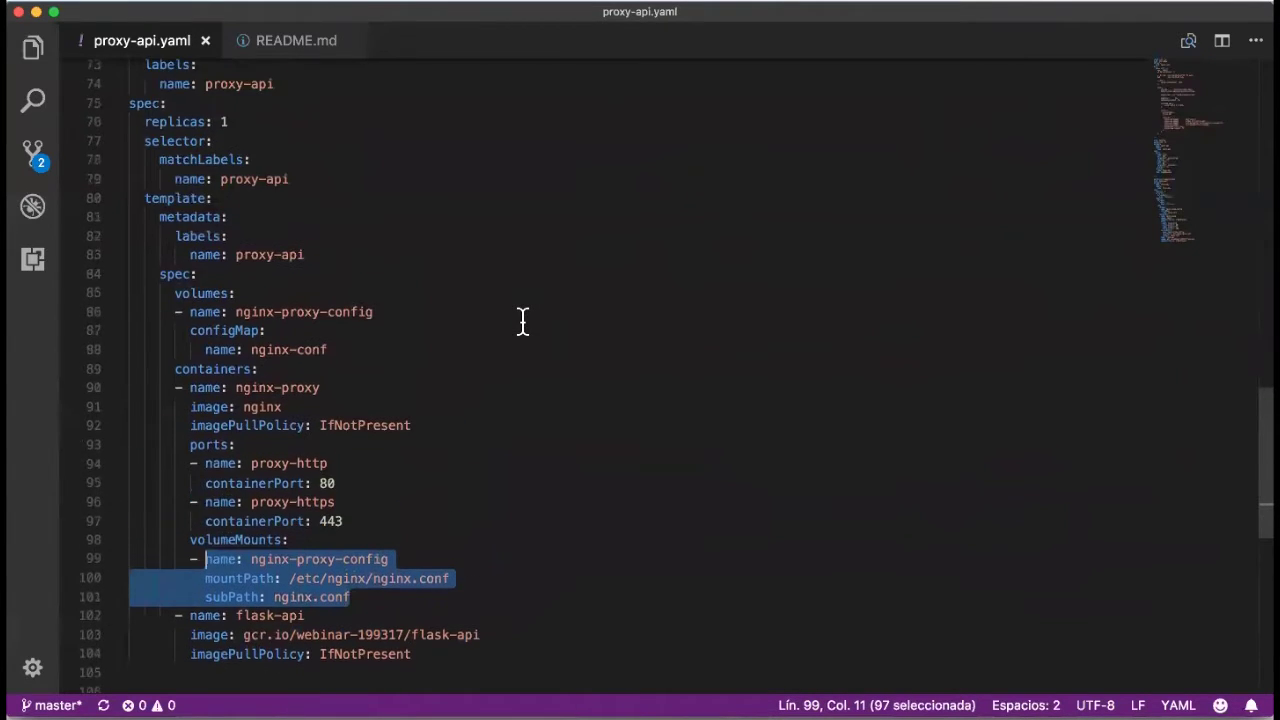
{"action": "scroll", "coordinate": [522, 320], "scroll_direction": "up", "scroll_amount": 10}
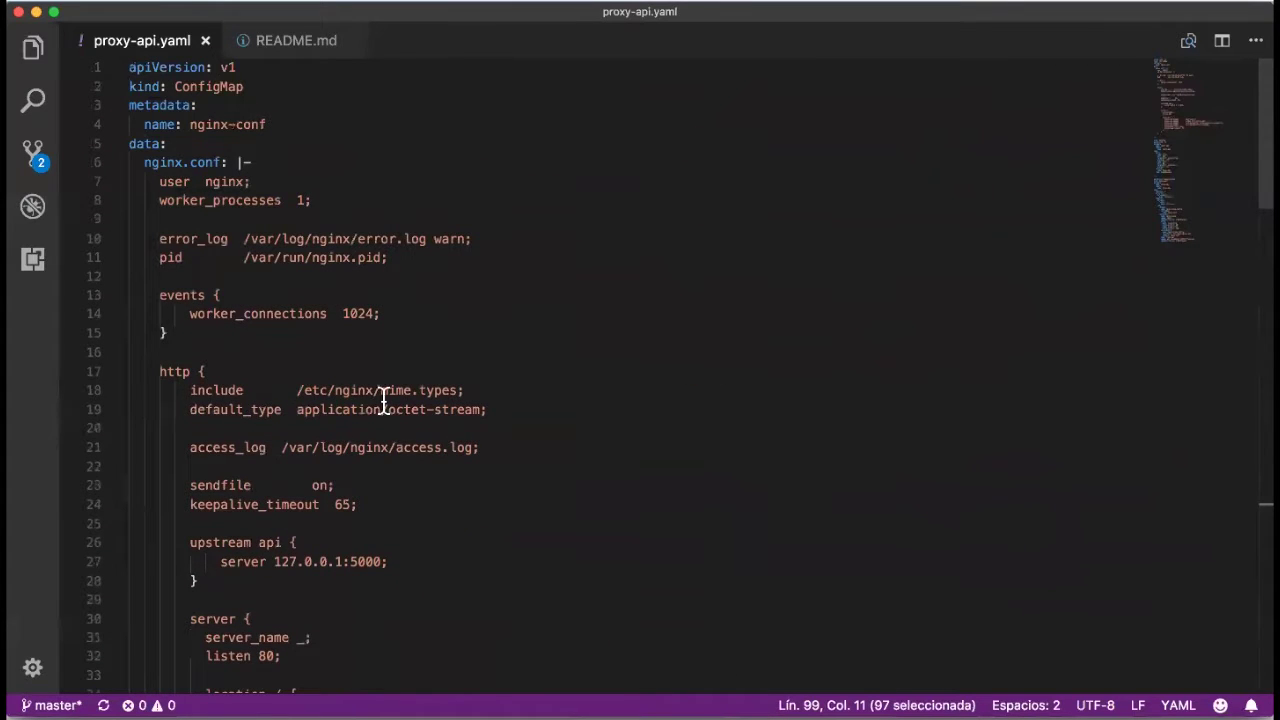
{"action": "scroll", "coordinate": [309, 480], "scroll_direction": "down", "scroll_amount": 10}
{"action": "scroll", "coordinate": [309, 480], "scroll_direction": "down", "scroll_amount": 5}
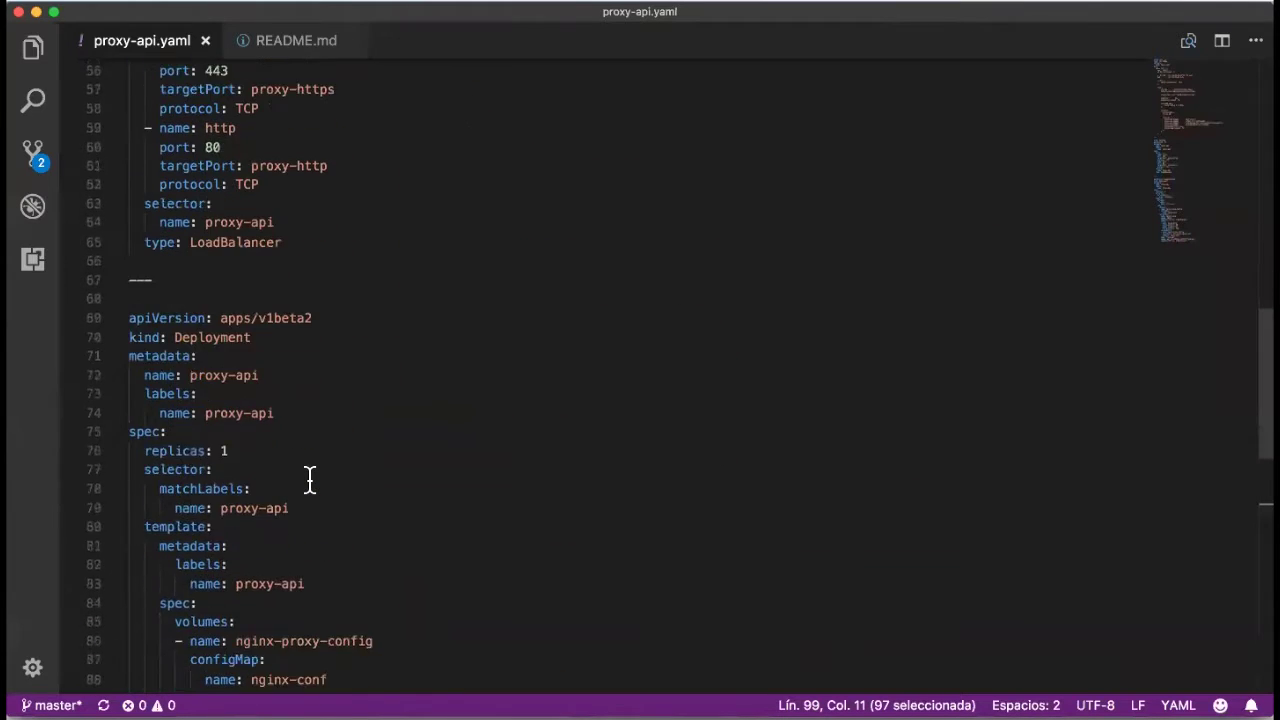
{"action": "scroll", "coordinate": [309, 480], "scroll_direction": "up", "scroll_amount": 3}
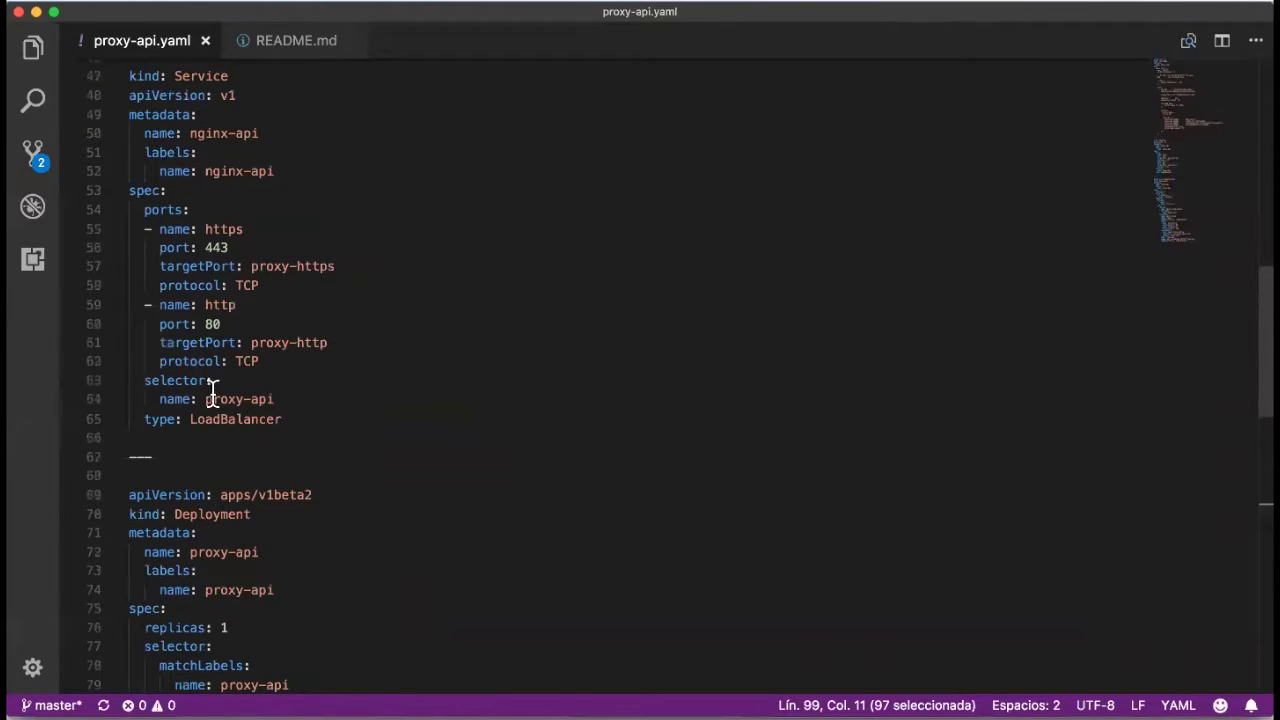
{"action": "scroll", "coordinate": [220, 410], "scroll_direction": "down", "scroll_amount": 6}
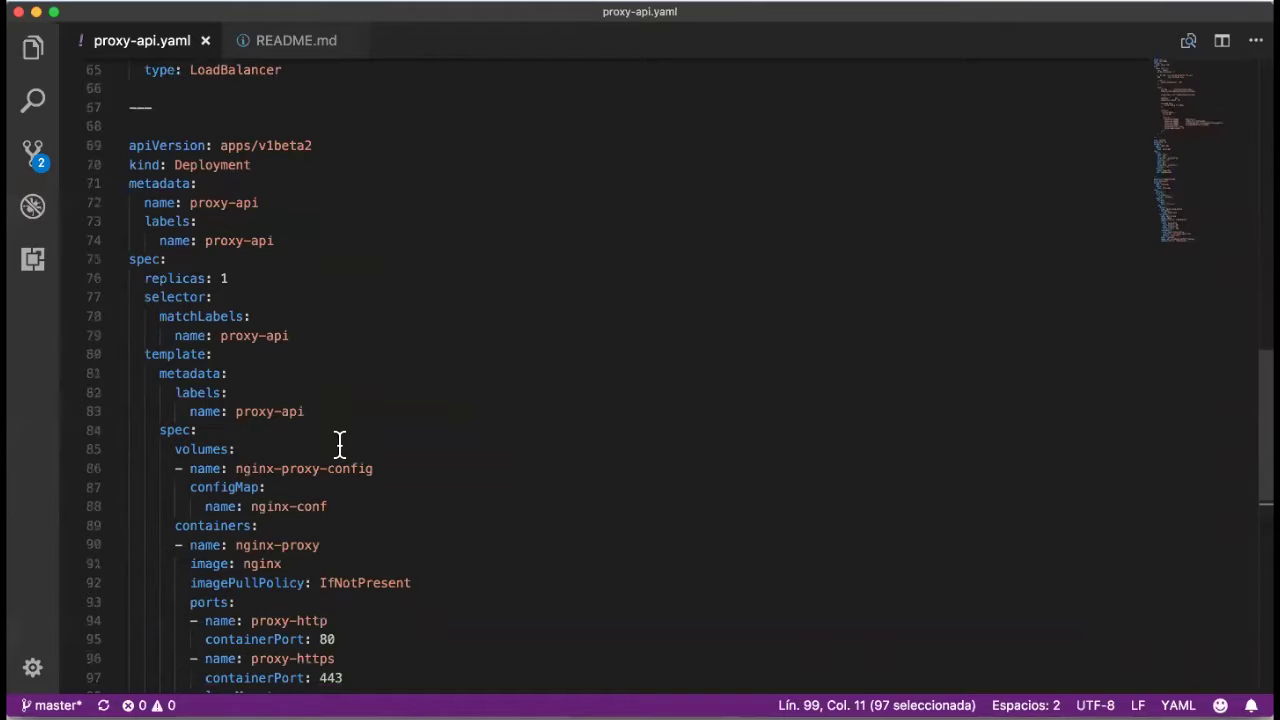
{"action": "scroll", "coordinate": [363, 414], "scroll_direction": "down", "scroll_amount": 3}
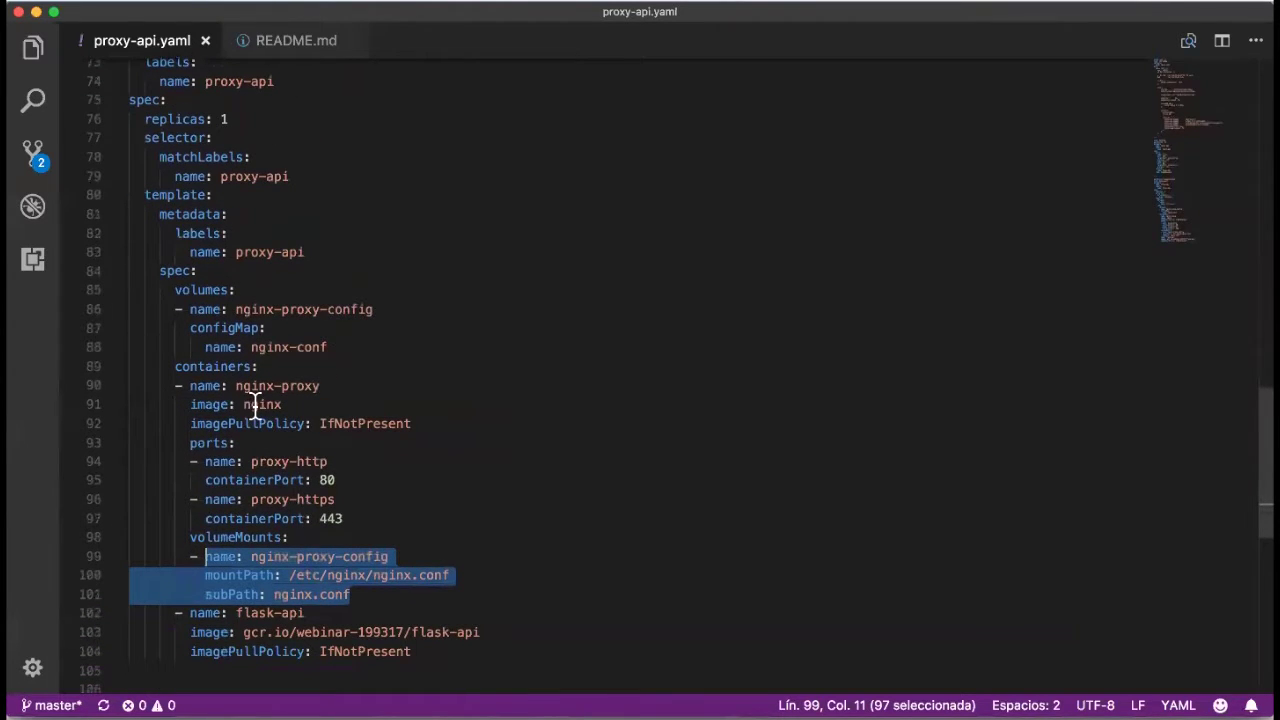
{"action": "scroll", "coordinate": [255, 404], "scroll_direction": "down", "scroll_amount": 2}
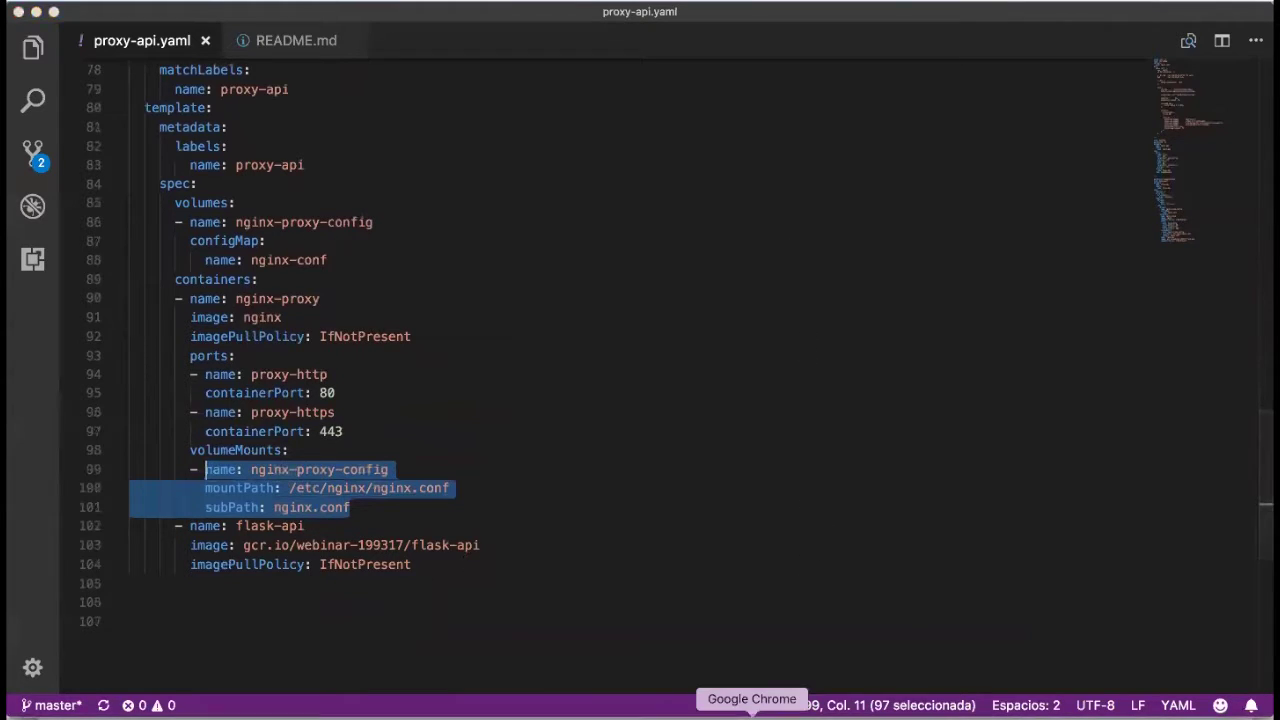
Switch to Google Chrome and view the demo-webinar Kubernetes cluster's details and nodes
{"action": "left_click", "coordinate": [752, 714]}
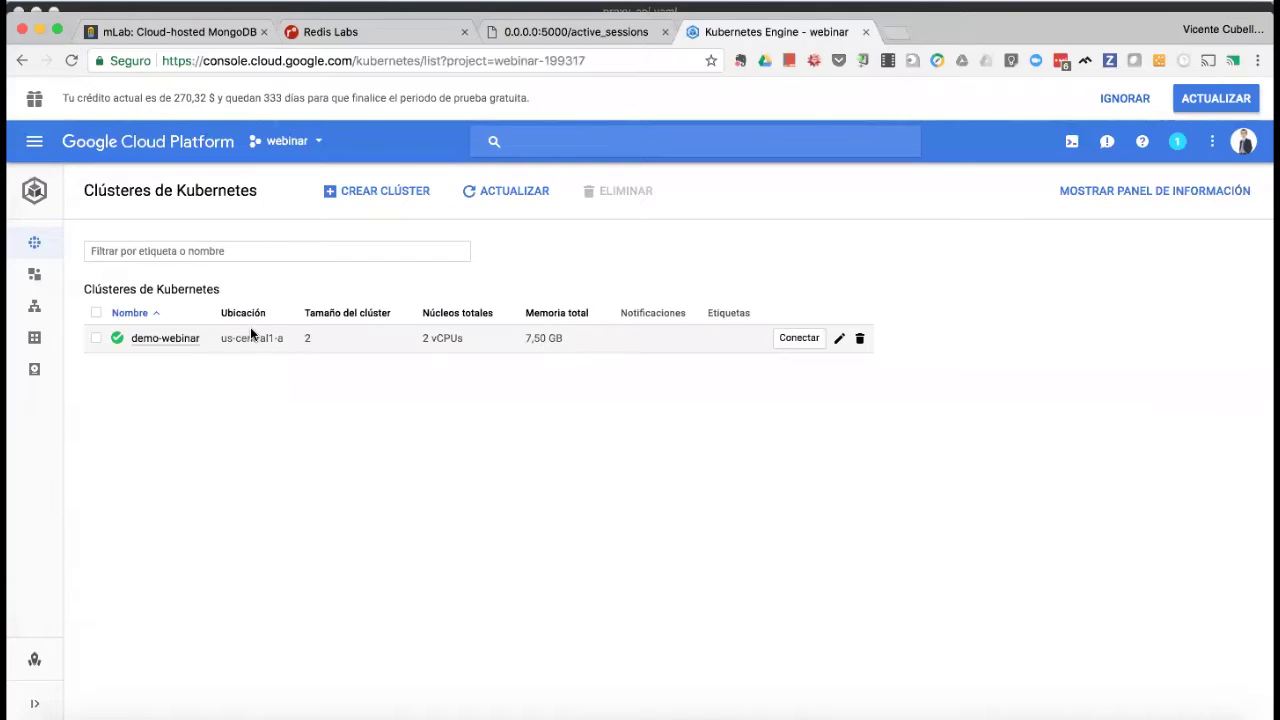
{"action": "left_click", "coordinate": [165, 340]}
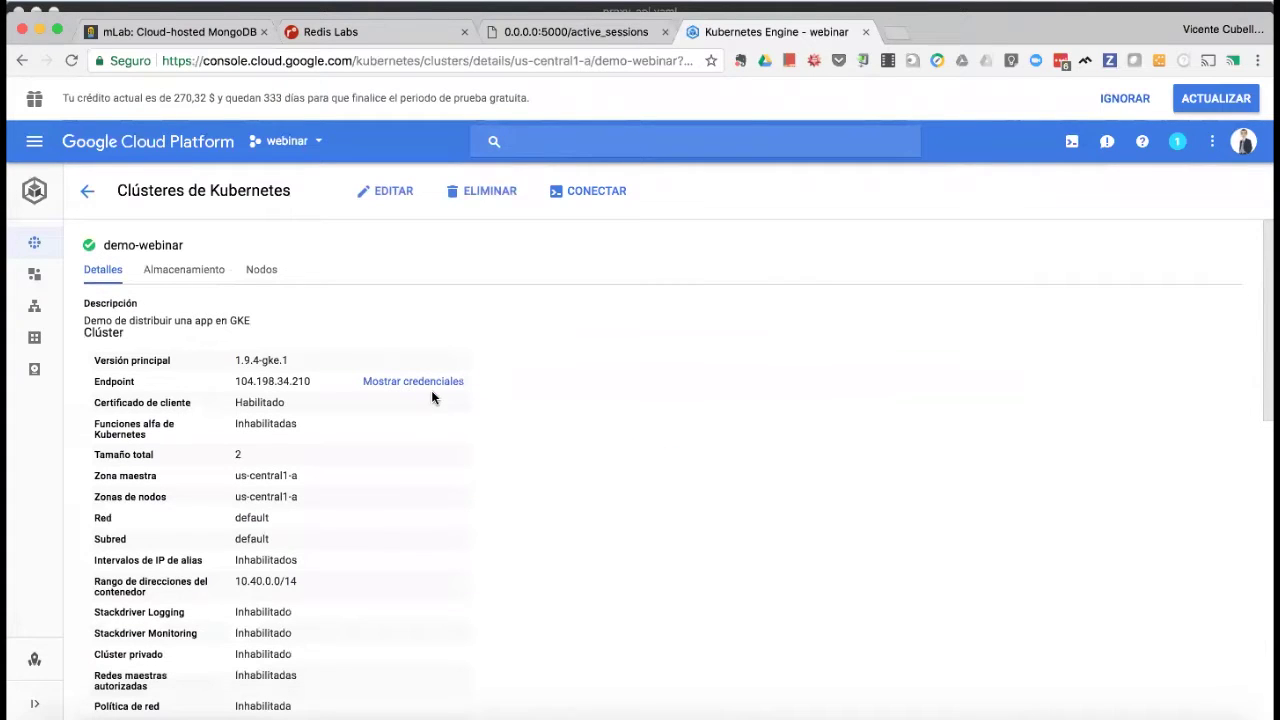
{"action": "left_click", "coordinate": [262, 272]}
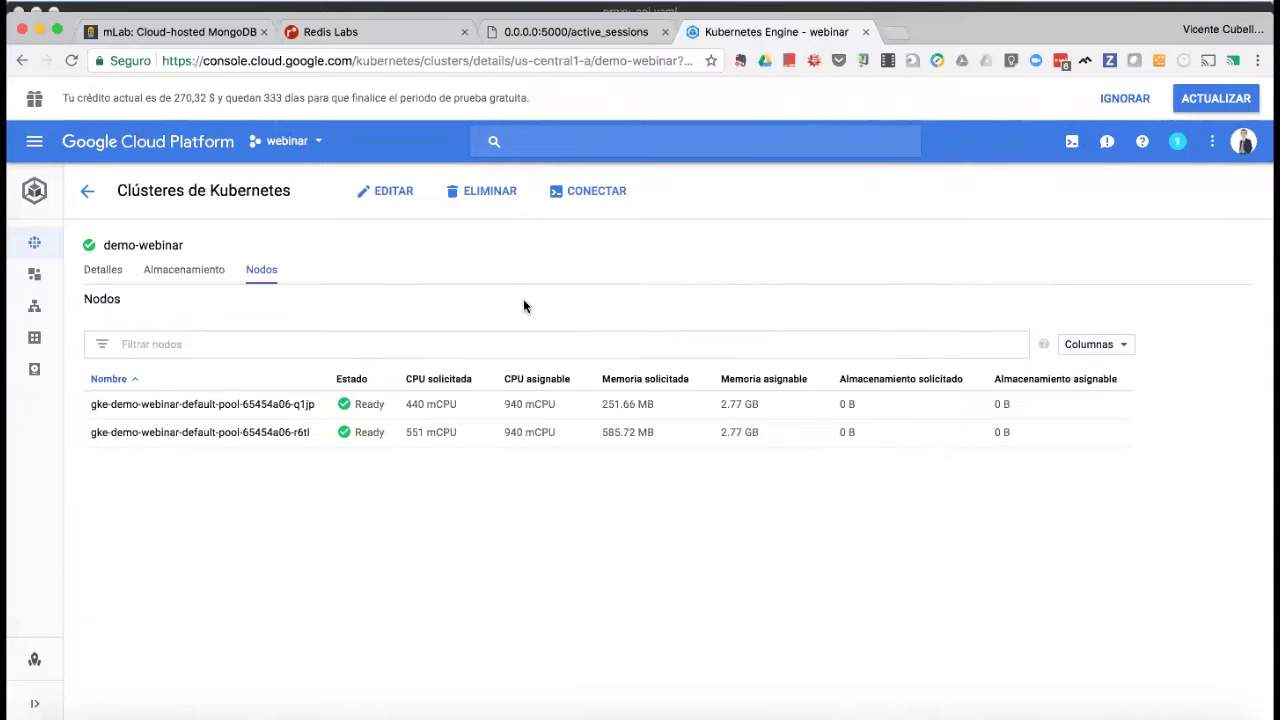
Copy the demo-webinar cluster's command-line access command (gcloud container clusters get-credentials), run it in Terminal's bash session, and highlight the cluster name
{"action": "left_click", "coordinate": [581, 192]}
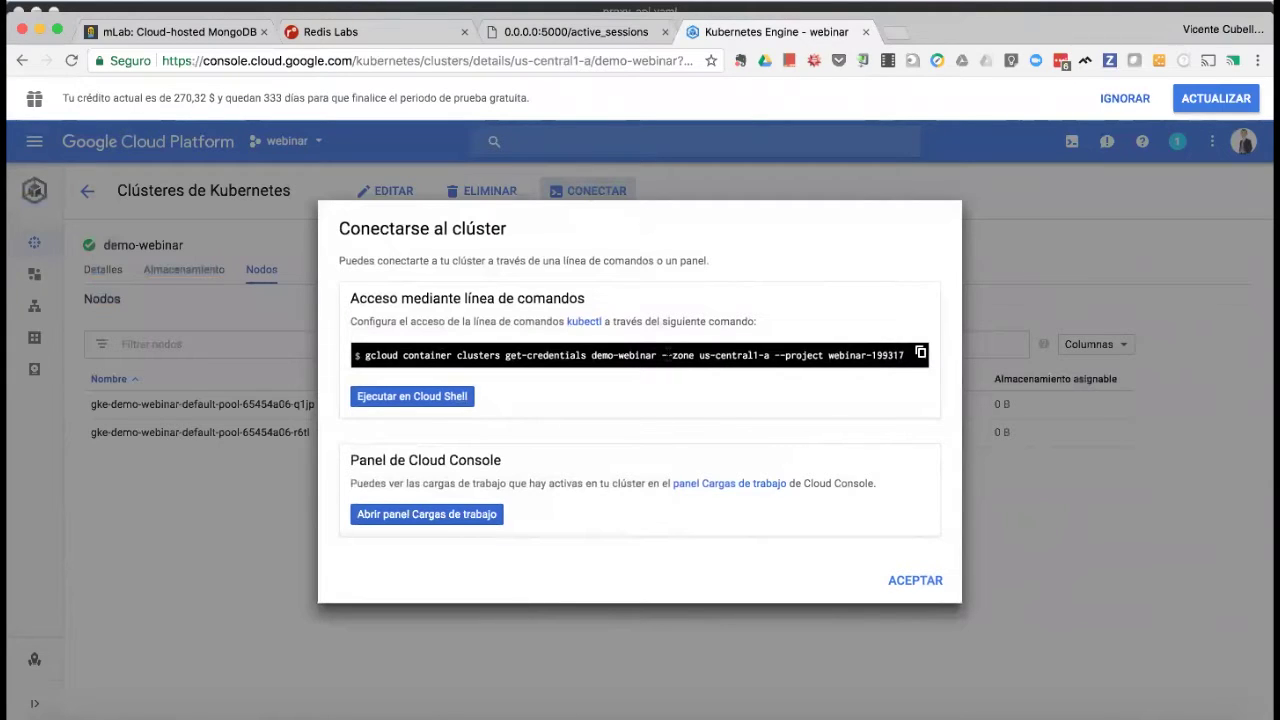
{"action": "left_click", "coordinate": [921, 354]}
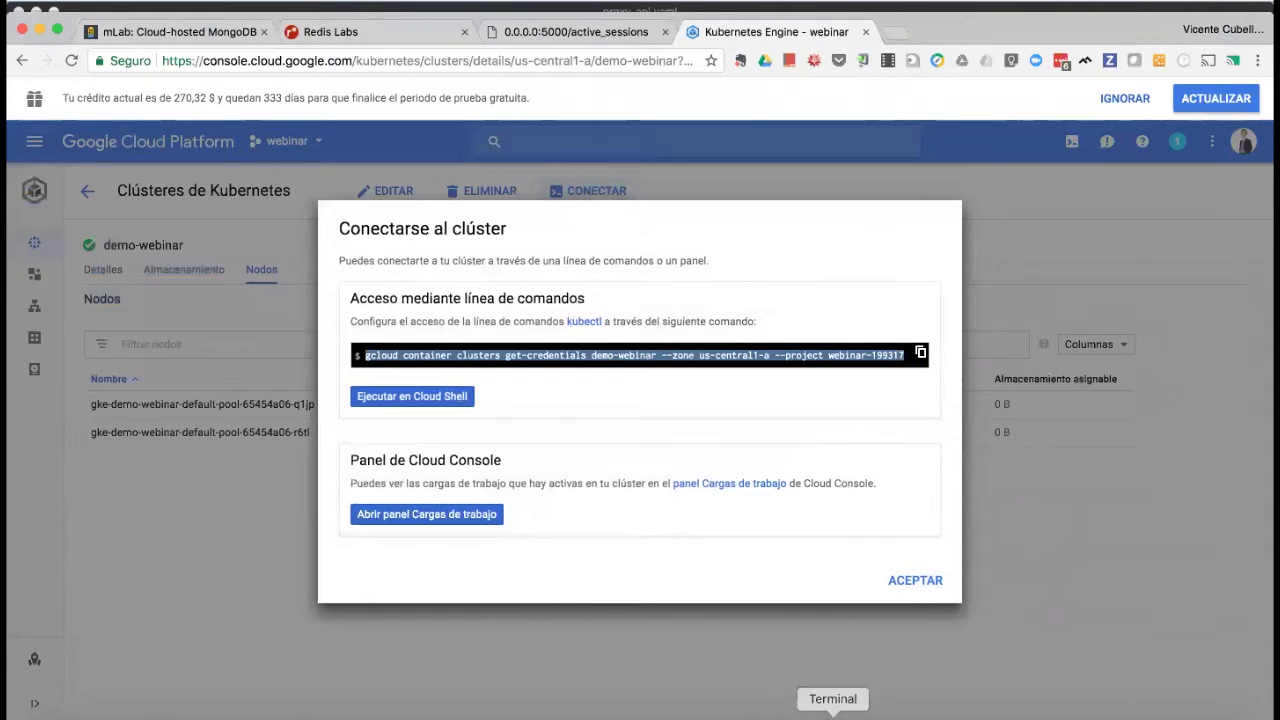
{"action": "left_click", "coordinate": [830, 708]}
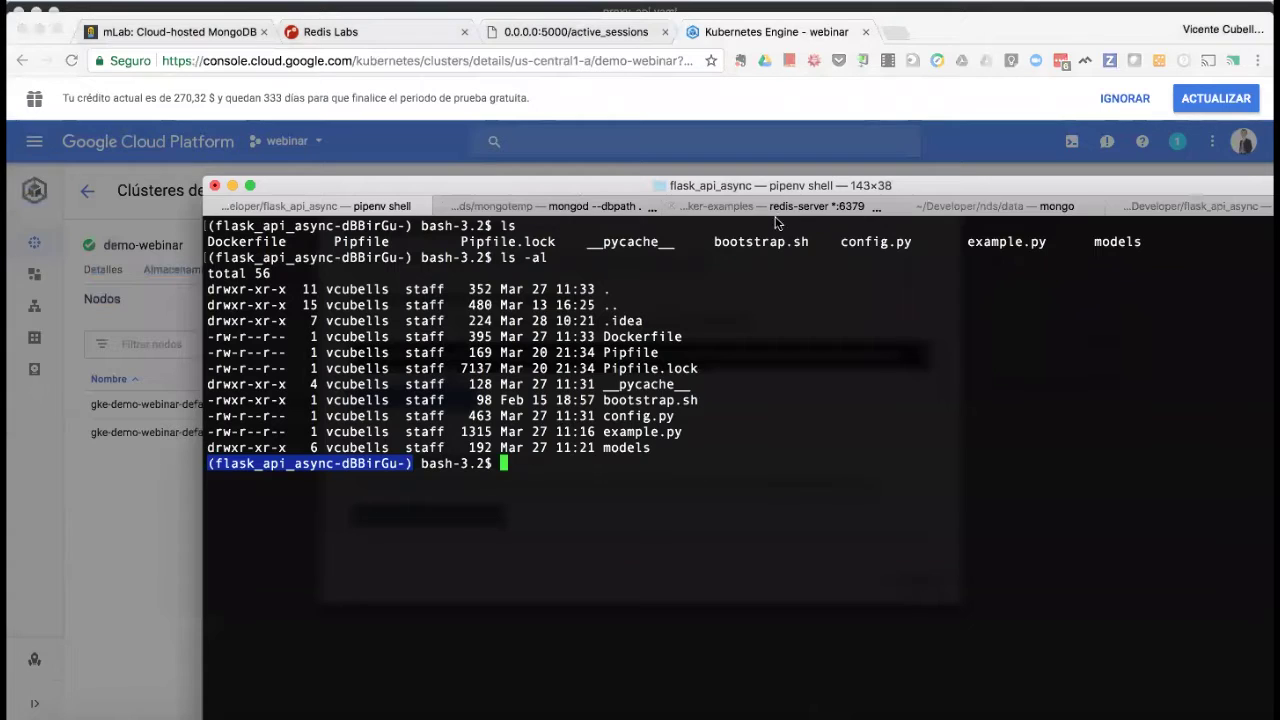
{"action": "left_click", "coordinate": [1126, 204]}
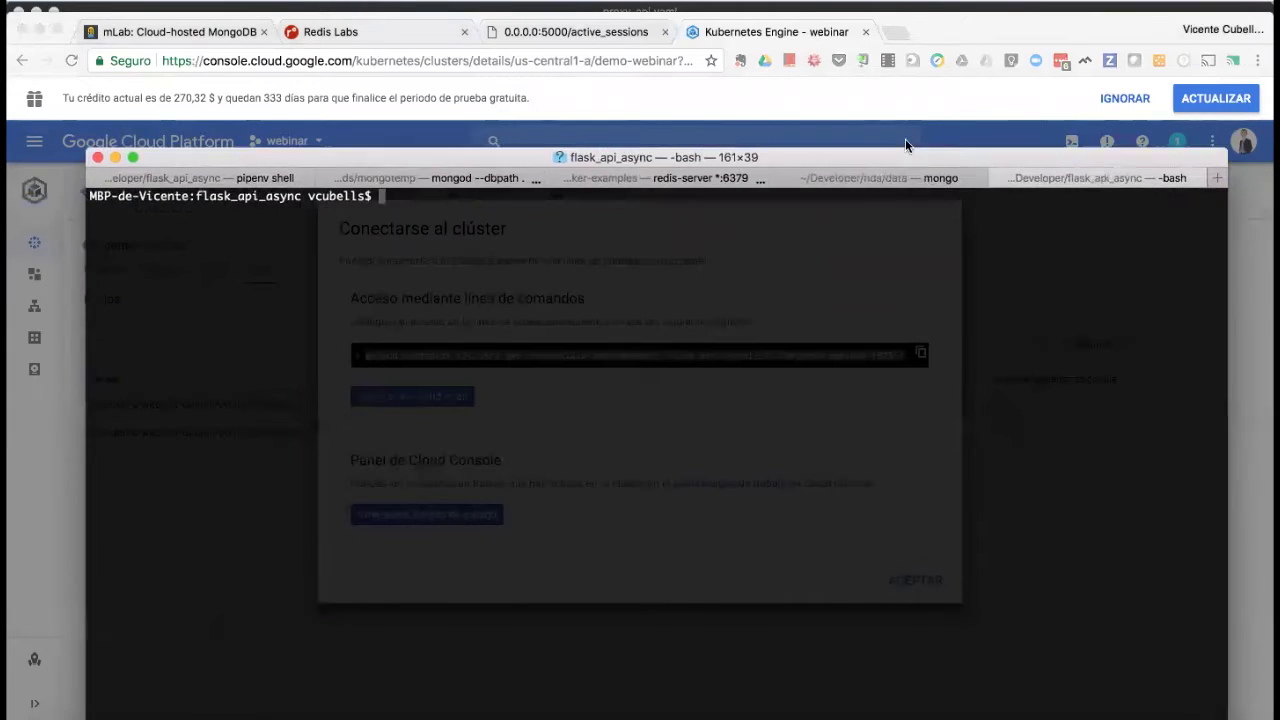
{"action": "key", "text": "super+v"}
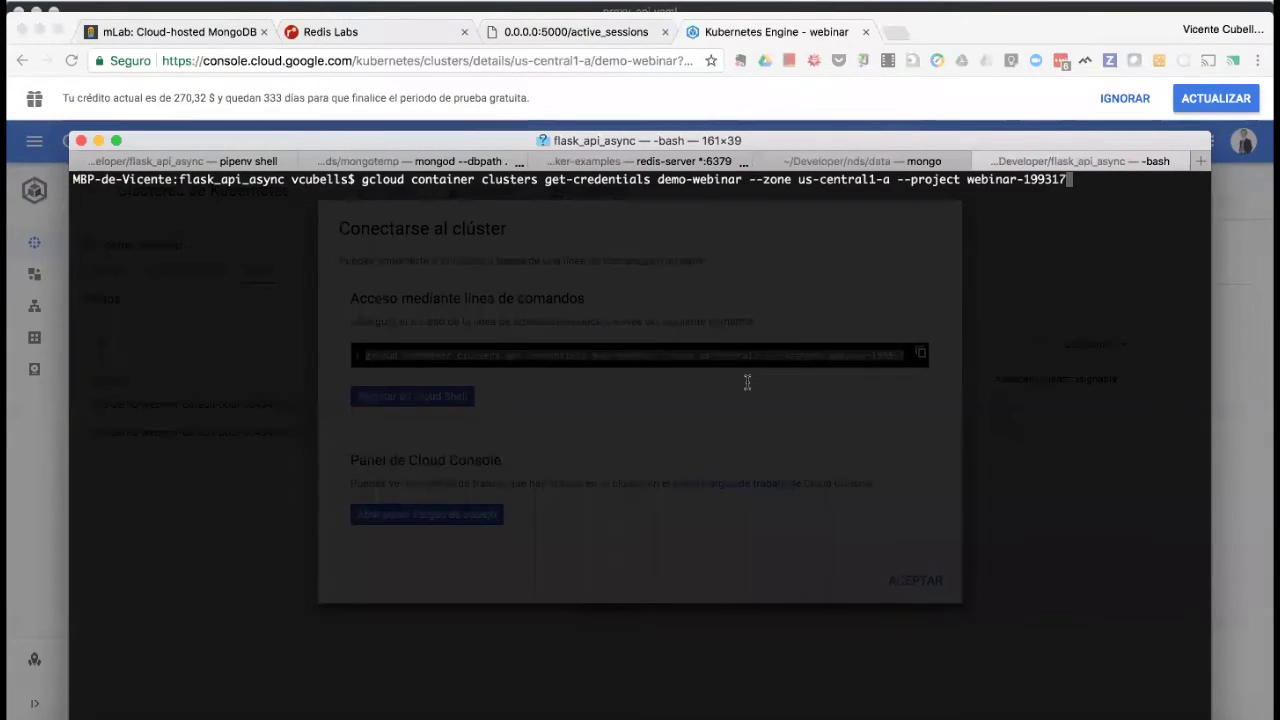
{"action": "key", "text": "Return"}
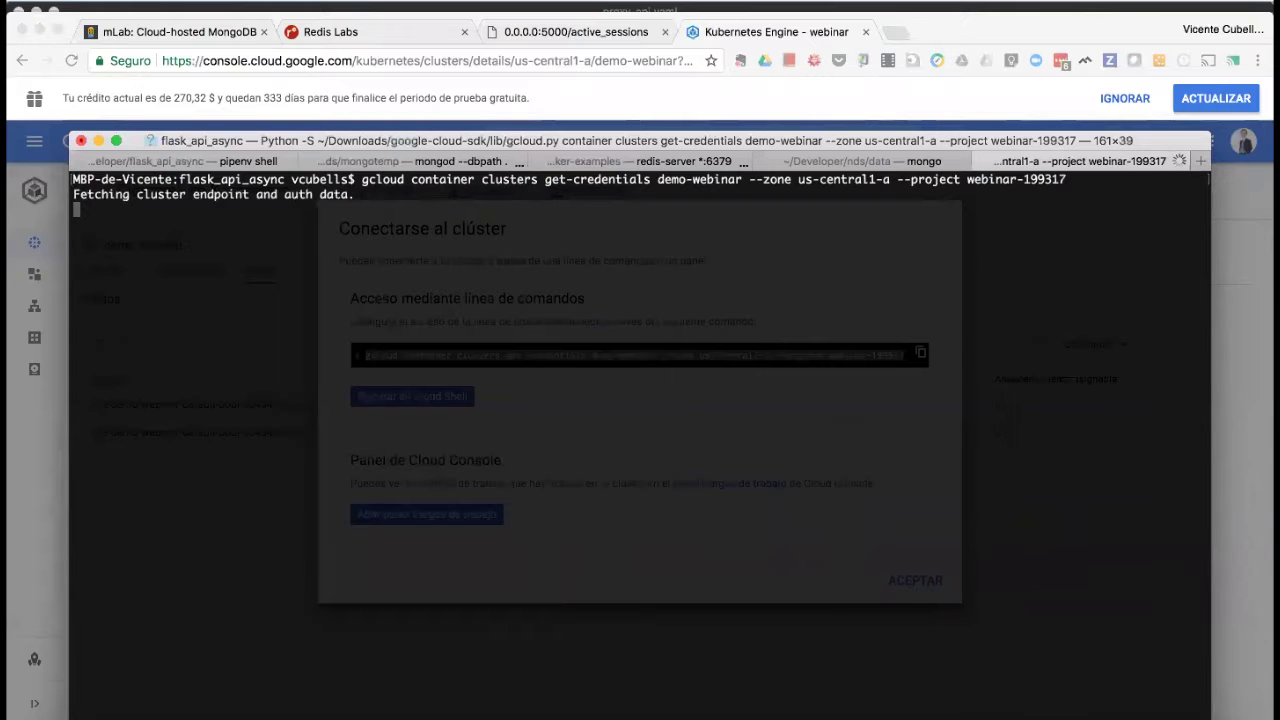
{"action": "double_click", "coordinate": [387, 180]}
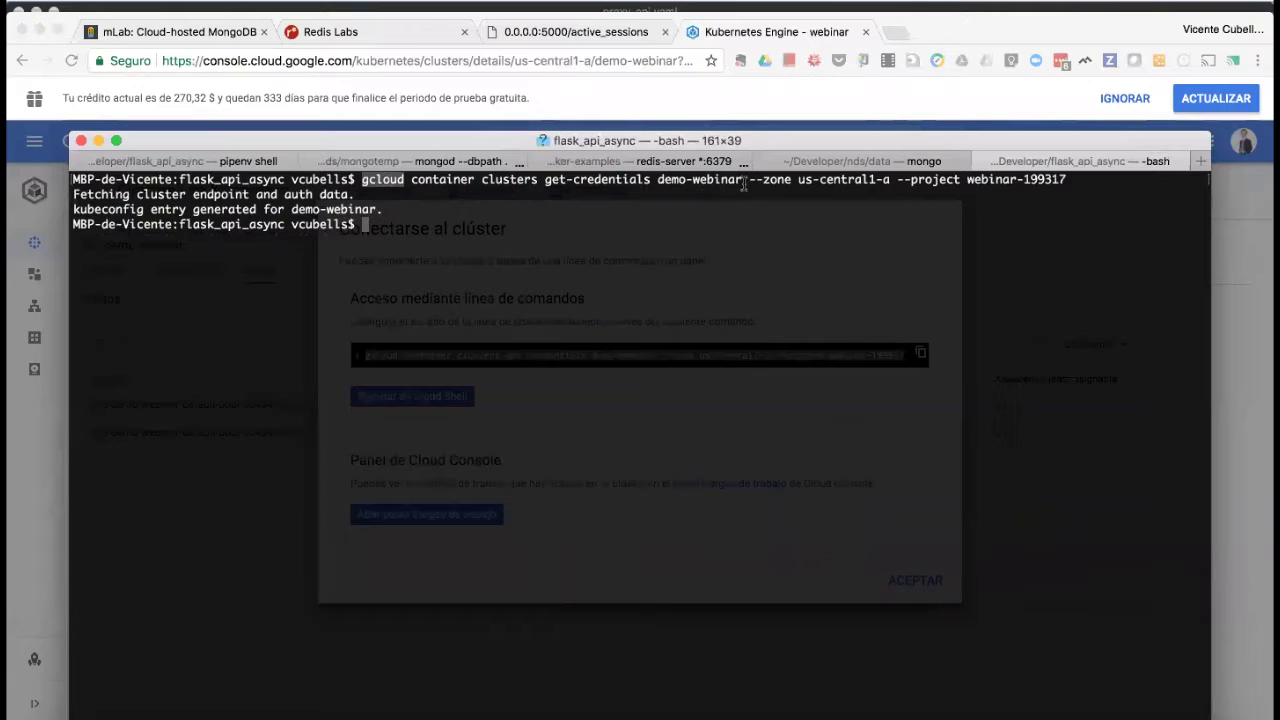
{"action": "left_click_drag", "start_coordinate": [743, 180], "coordinate": [655, 180]}
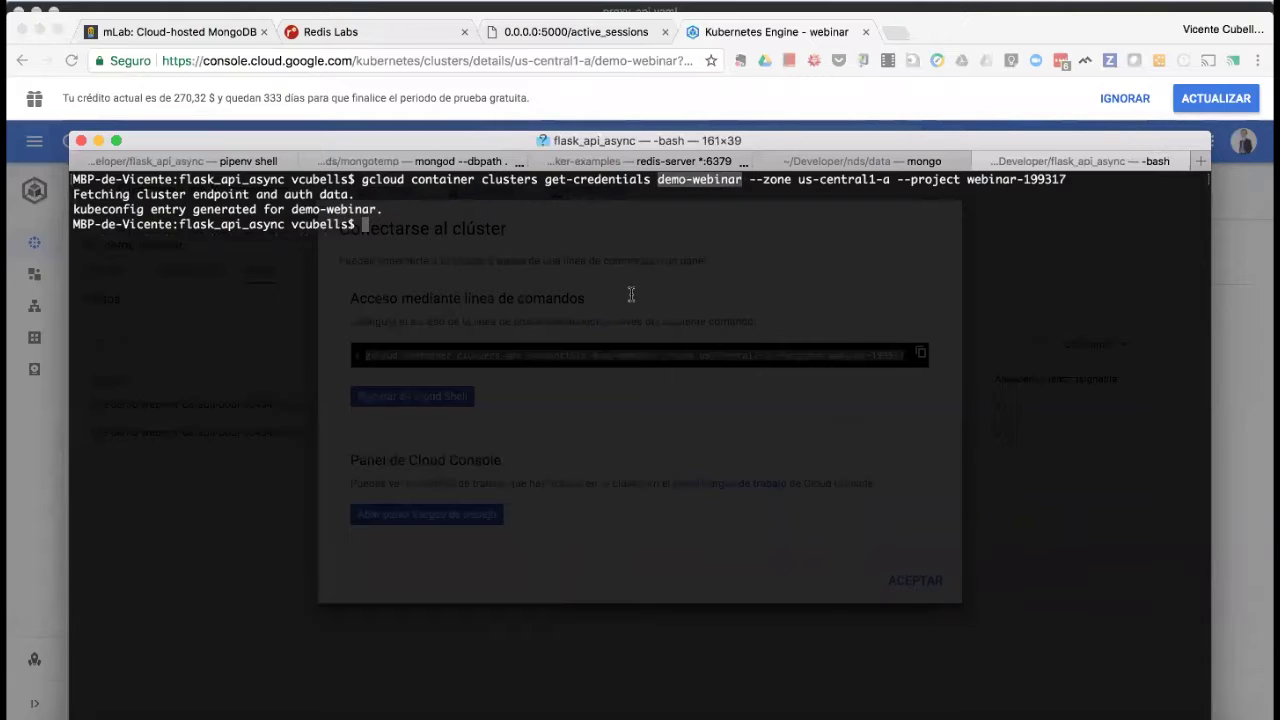
List the cluster contexts with kubectl config get-contexts and highlight the demo-webinar context
{"action": "type", "text": "kubectl con"}
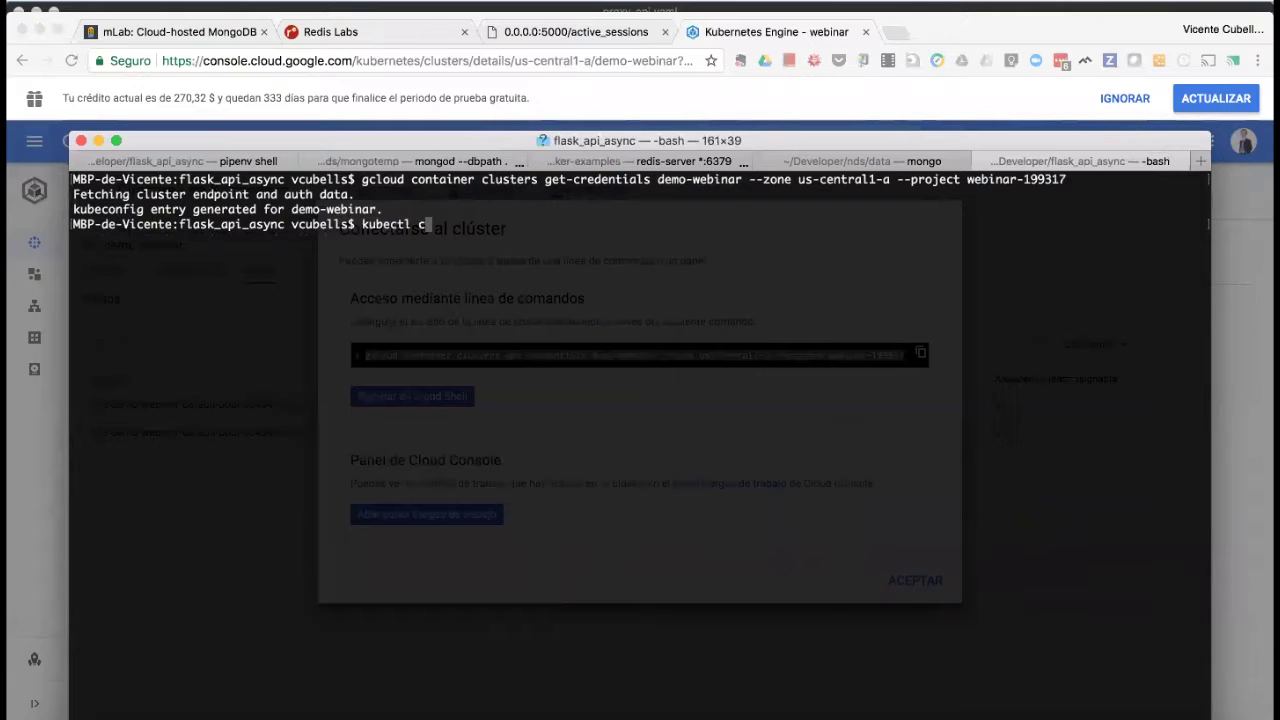
{"action": "type", "text": "get-contexts"}
{"action": "key", "text": "Return"}
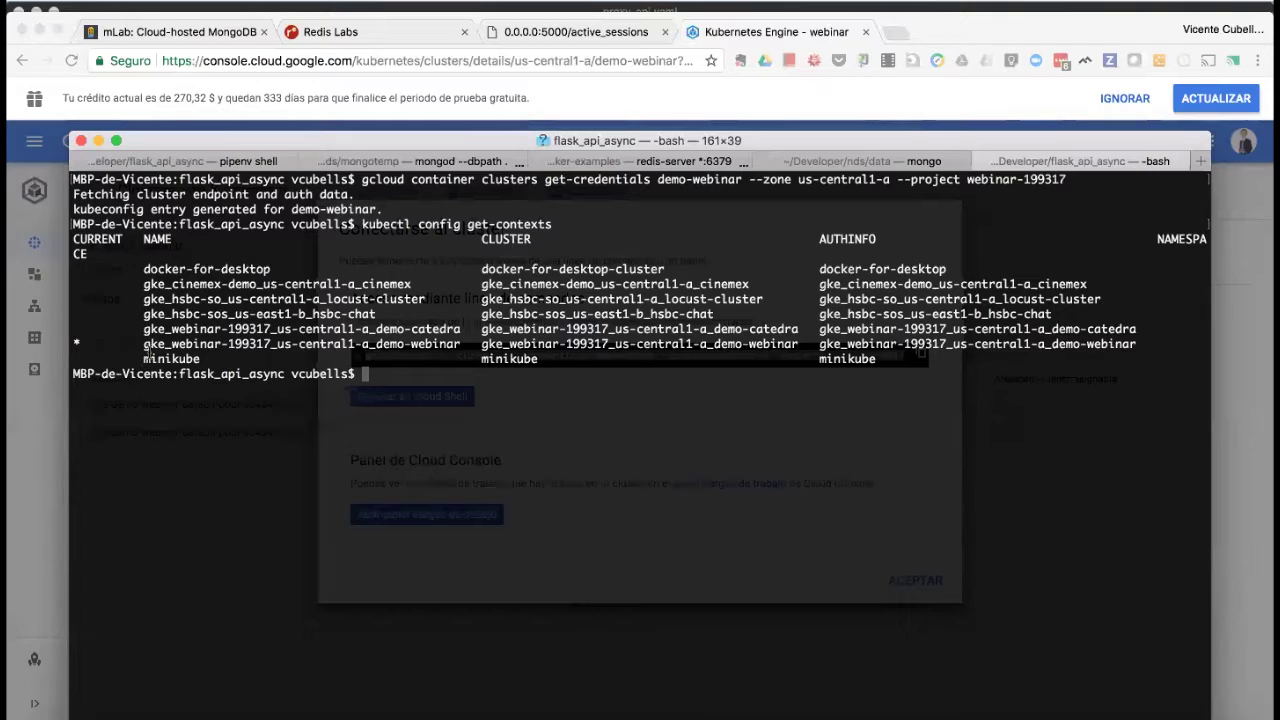
{"action": "left_click_drag", "start_coordinate": [143, 345], "coordinate": [463, 345]}
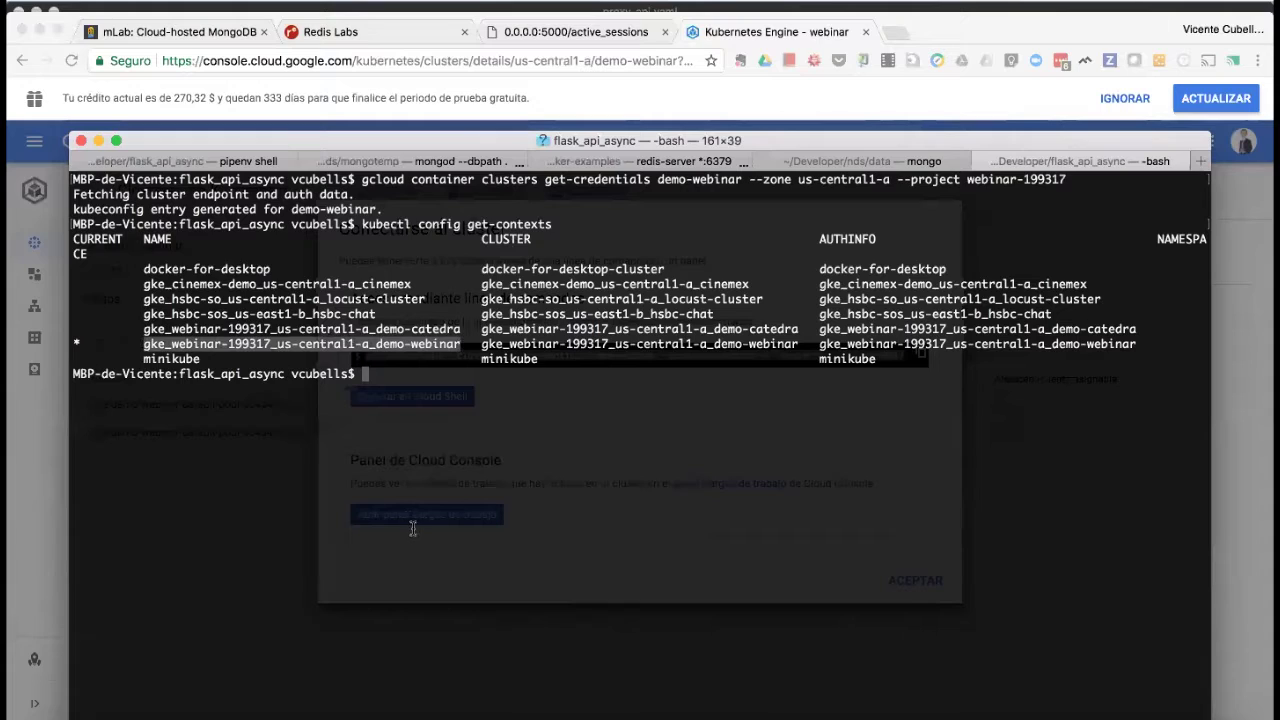
{"action": "type", "text": "hisotry"}
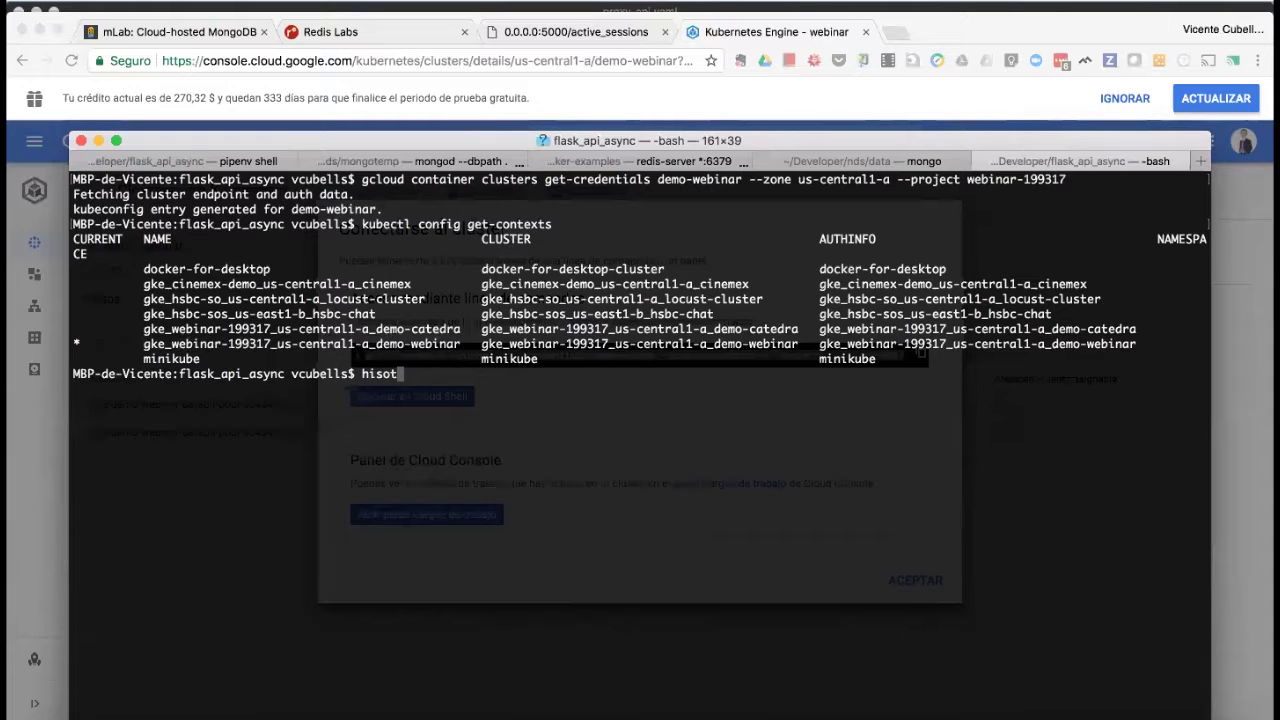
{"action": "key", "text": "BackSpace"}
{"action": "key", "text": "BackSpace"}
{"action": "key", "text": "BackSpace"}
{"action": "key", "text": "BackSpace"}
{"action": "key", "text": "BackSpace"}
{"action": "key", "text": "BackSpace"}
{"action": "key", "text": "BackSpace"}
Search the shell history with history | grep docker and highlight the docker build command for the flask-api image
{"action": "type", "text": "history | docker"}
{"action": "key", "text": "Left"}
{"action": "key", "text": "Left"}
{"action": "key", "text": "Left"}
{"action": "key", "text": "Left"}
{"action": "key", "text": "Left"}
{"action": "key", "text": "Left"}
{"action": "type", "text": "grep"}
{"action": "key", "text": "Return"}
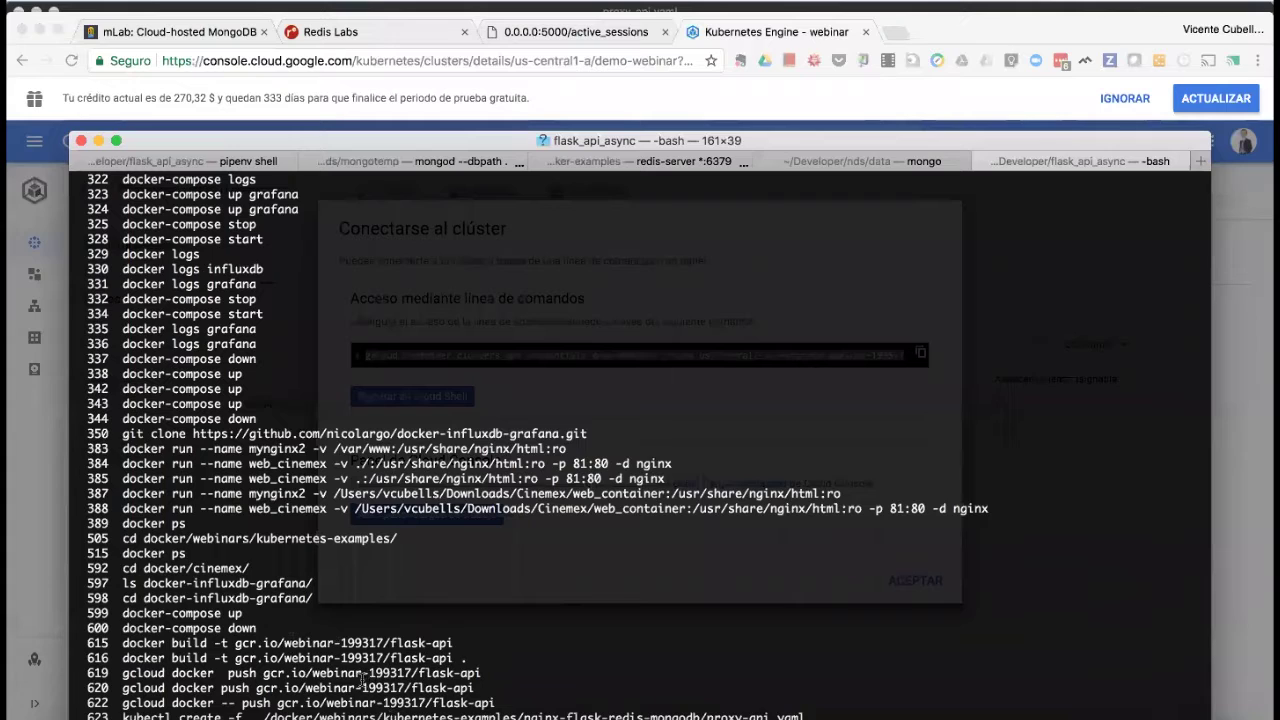
{"action": "left_click_drag", "start_coordinate": [117, 645], "coordinate": [462, 640]}
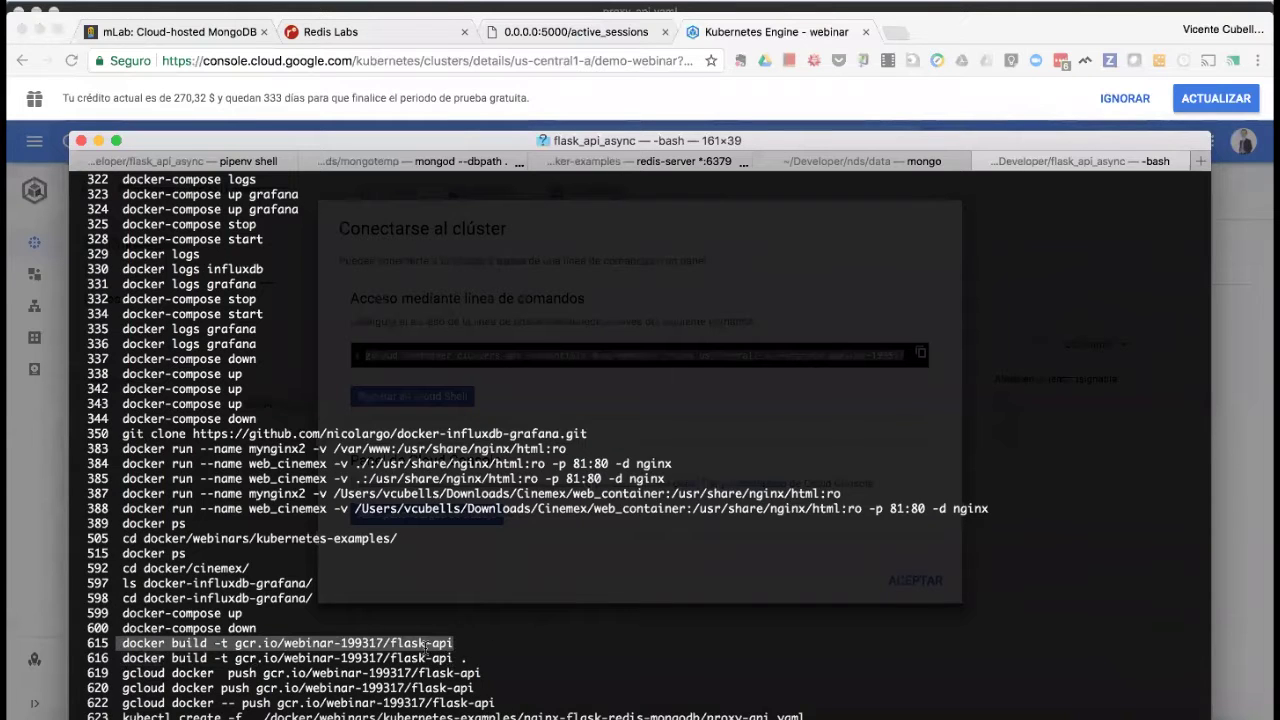
{"action": "double_click", "coordinate": [287, 713]}
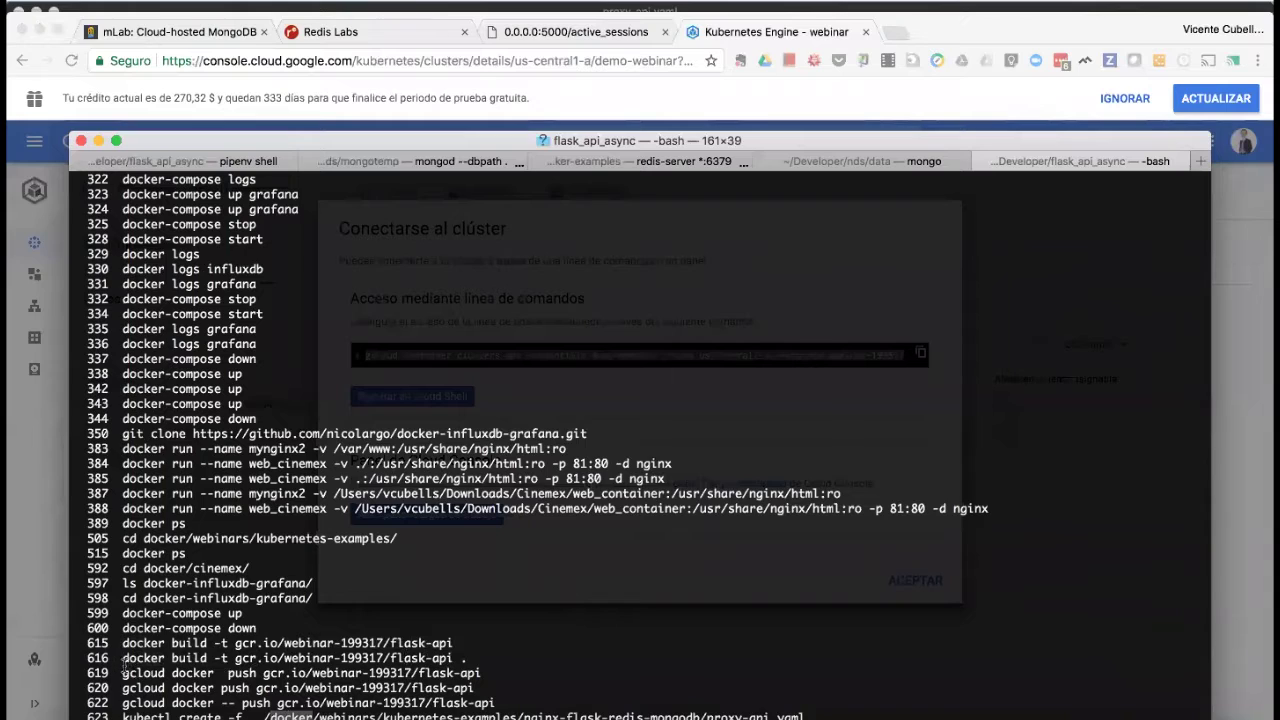
Copy the command docker build -t gcr.io/webinar-199317/flask-api . from the shell history output
{"action": "left_click_drag", "start_coordinate": [121, 660], "coordinate": [300, 662]}
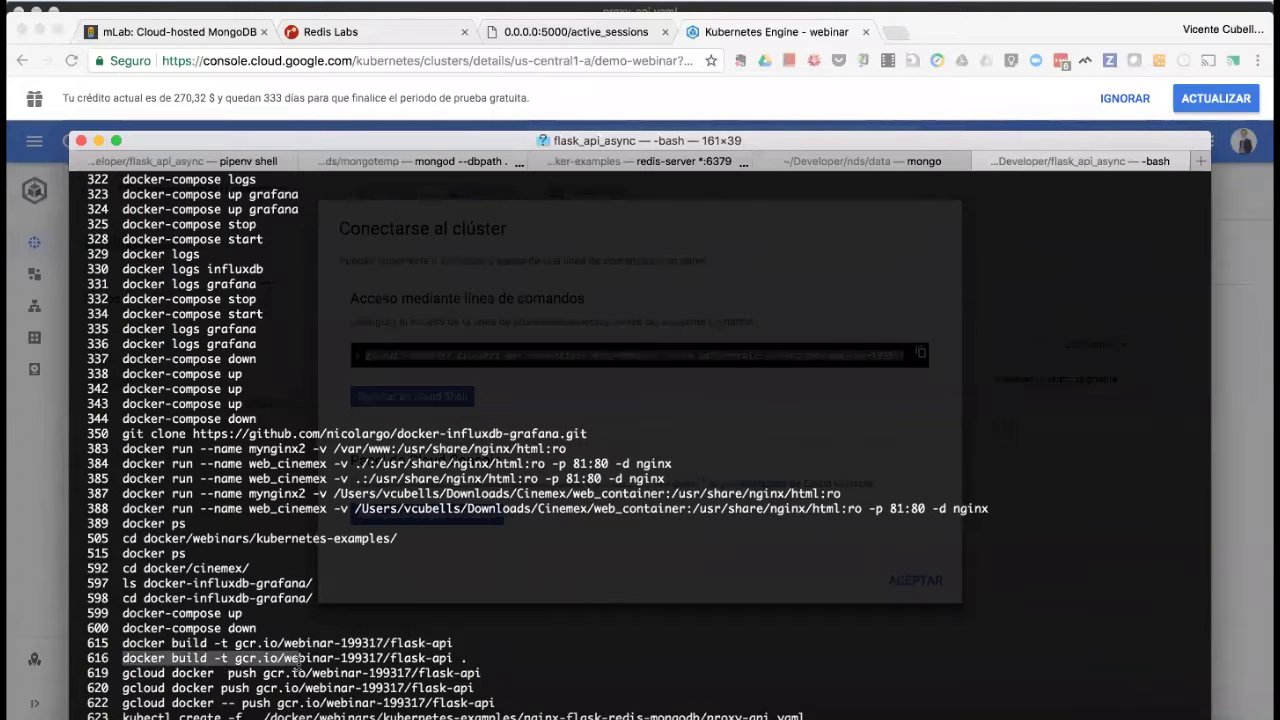
{"action": "left_click_drag", "start_coordinate": [300, 662], "coordinate": [470, 658]}
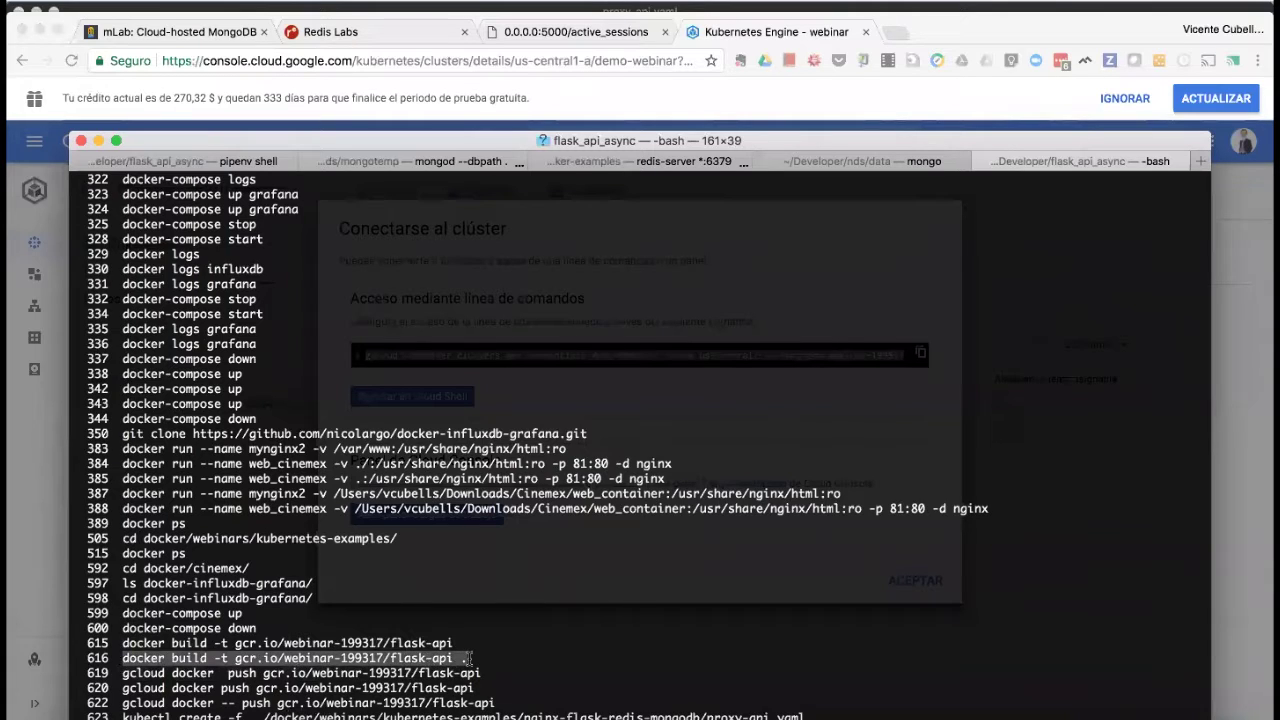
{"action": "key", "text": "super+c"}
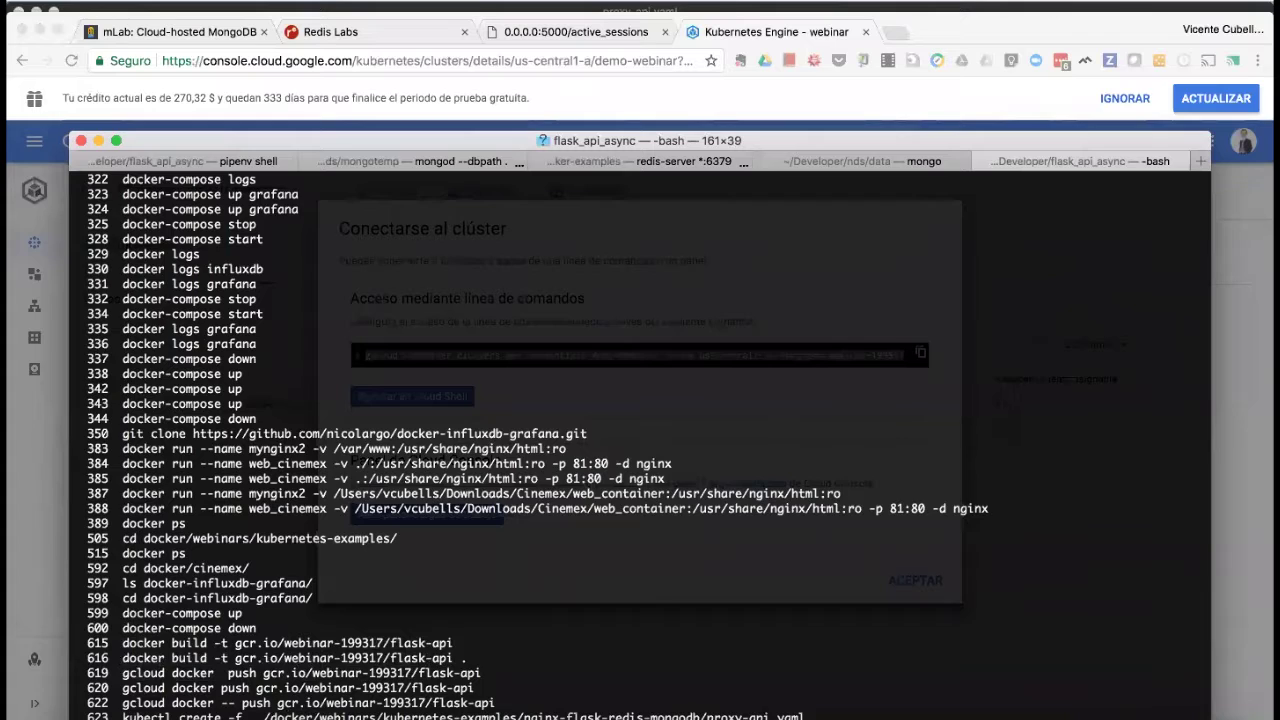
Clear the terminal, list the files of the flask_api_async folder and highlight Dockerfile
{"action": "key", "text": "super+k"}
{"action": "type", "text": "ls"}
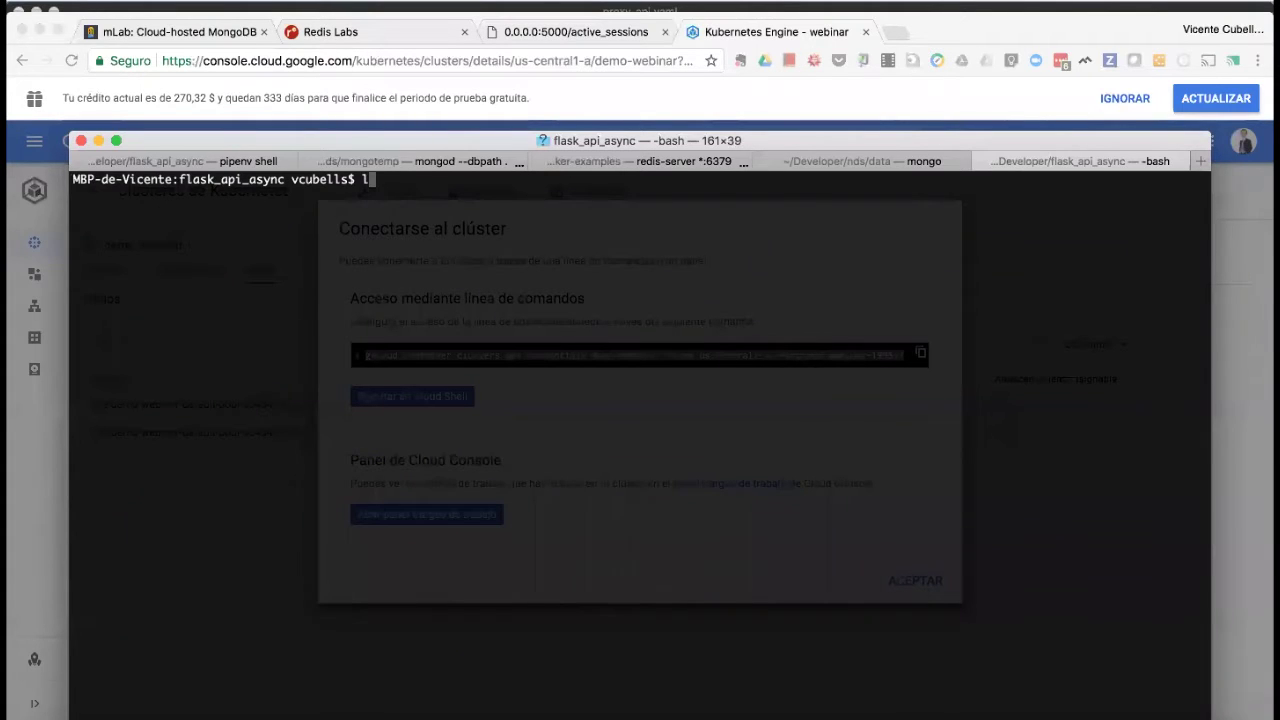
{"action": "key", "text": "Return"}
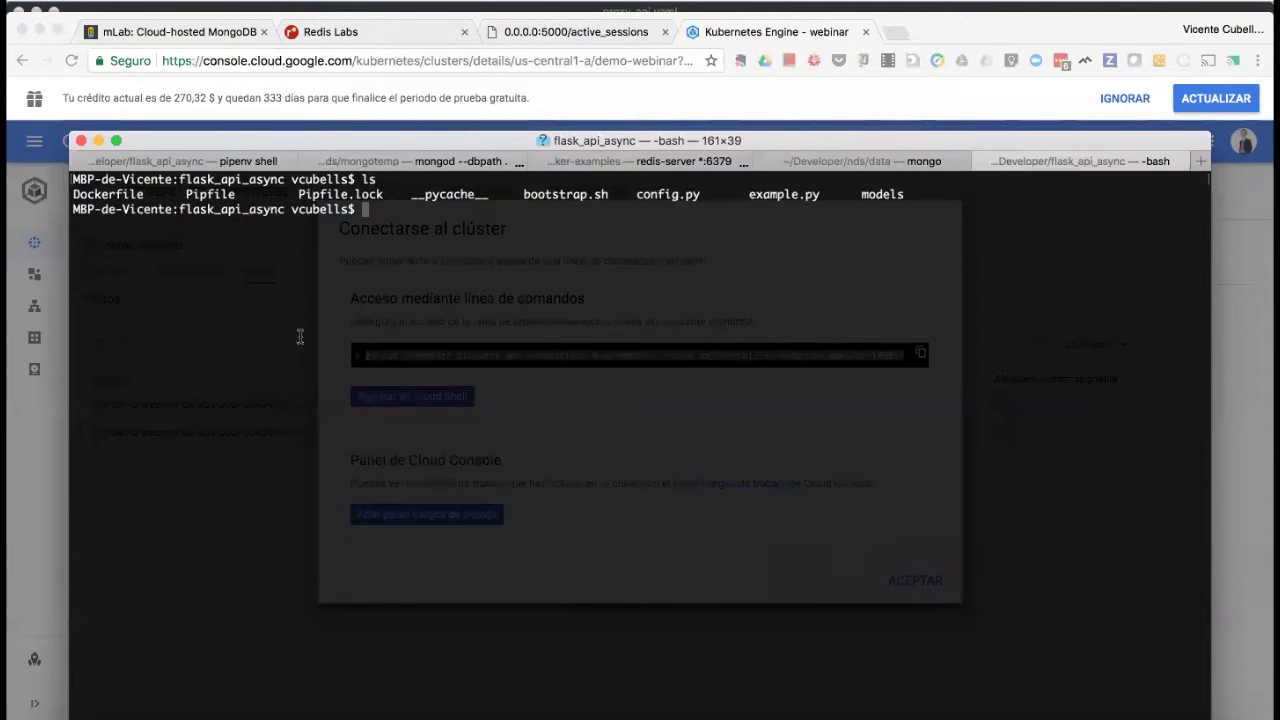
{"action": "double_click", "coordinate": [120, 196]}
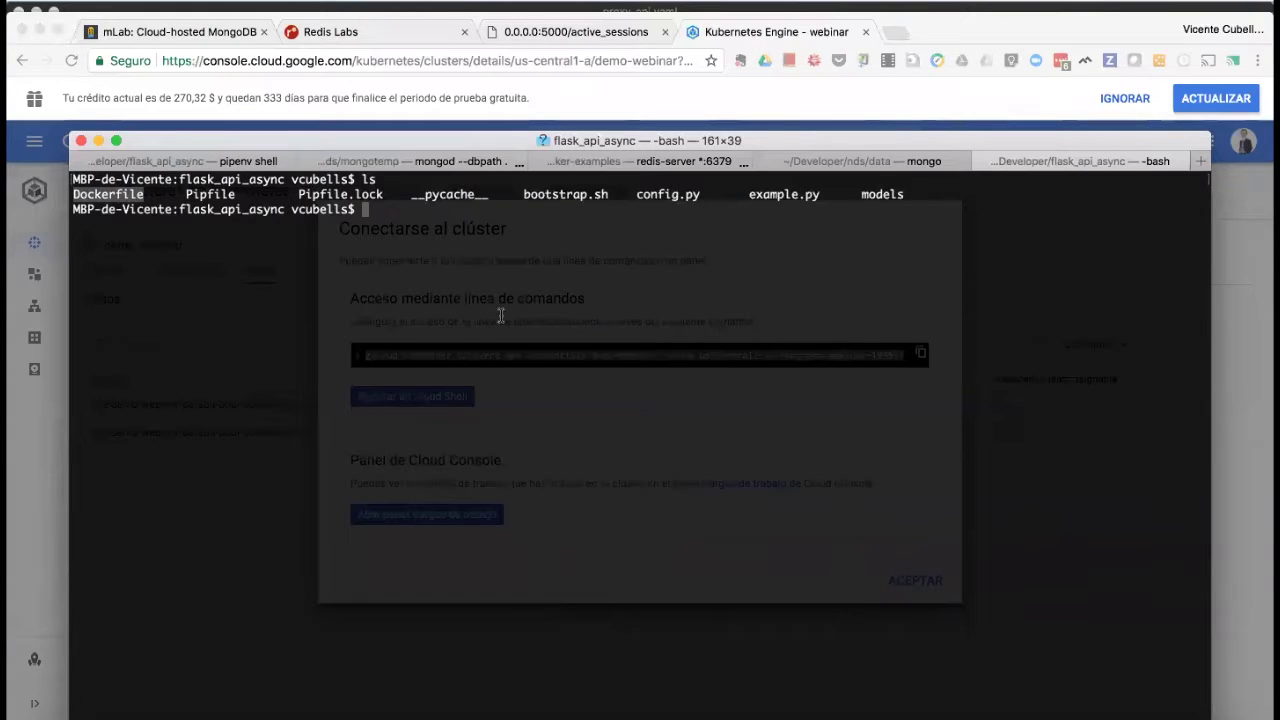
Paste the copied docker build command at the prompt and highlight its project ID webinar-199317 and image name flask-api
{"action": "key", "text": "super+v"}
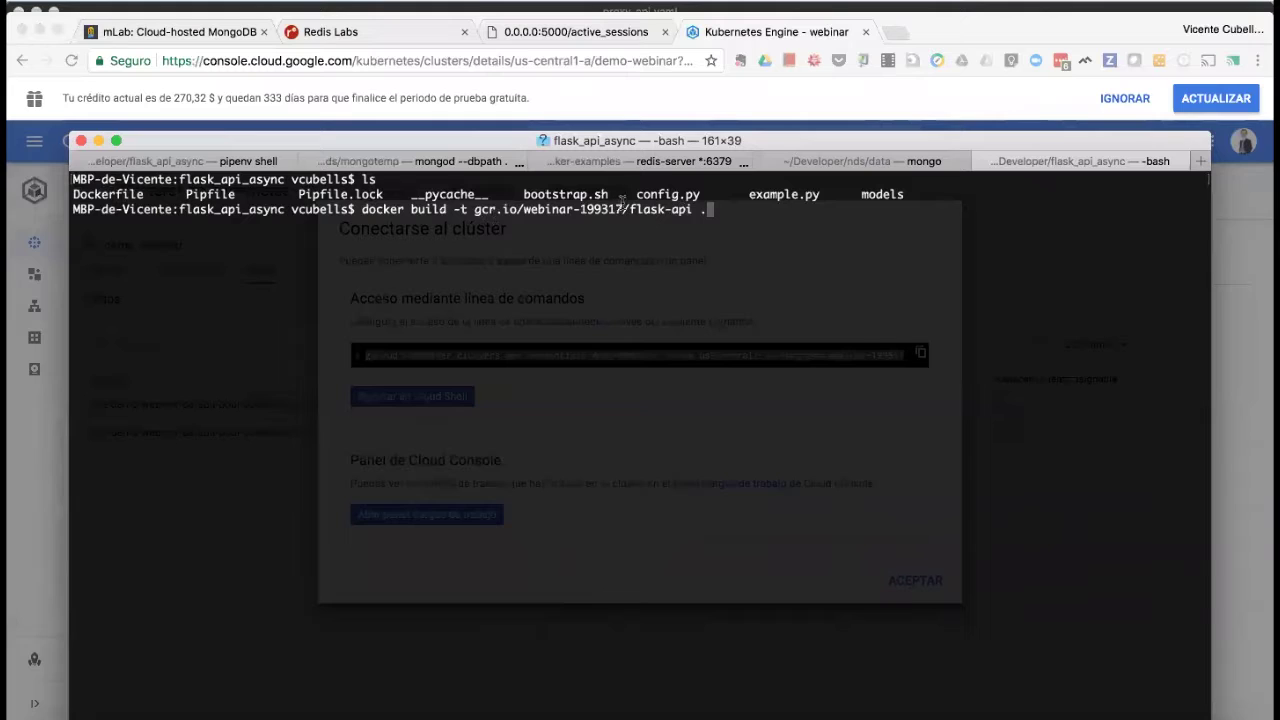
{"action": "left_click_drag", "start_coordinate": [622, 204], "coordinate": [521, 204]}
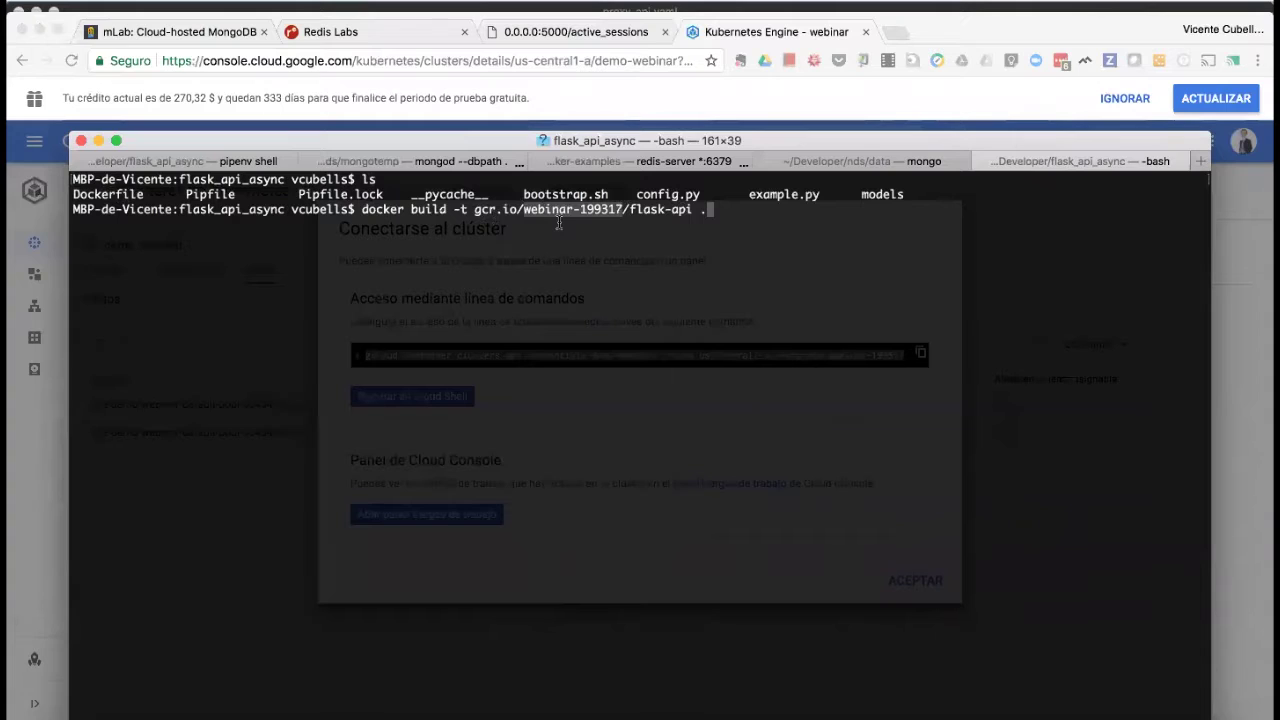
{"action": "left_click_drag", "start_coordinate": [692, 210], "coordinate": [629, 212]}
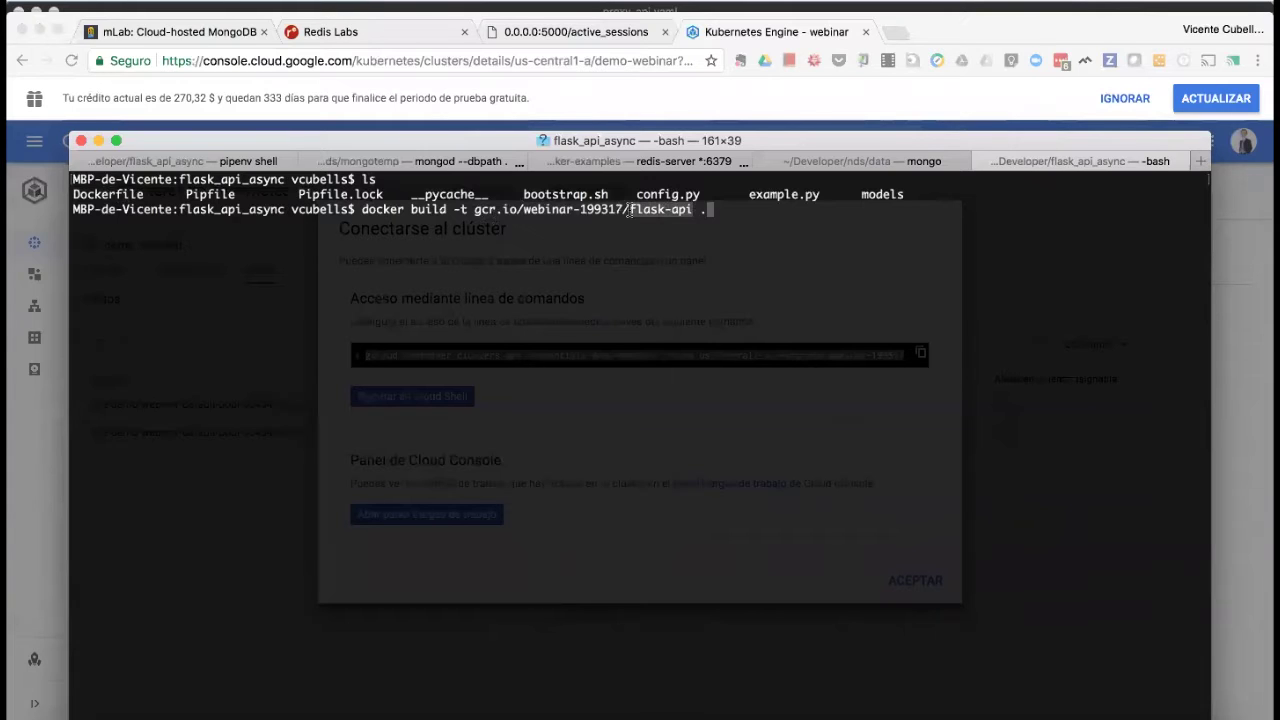
{"action": "left_click_drag", "start_coordinate": [522, 212], "coordinate": [628, 213]}
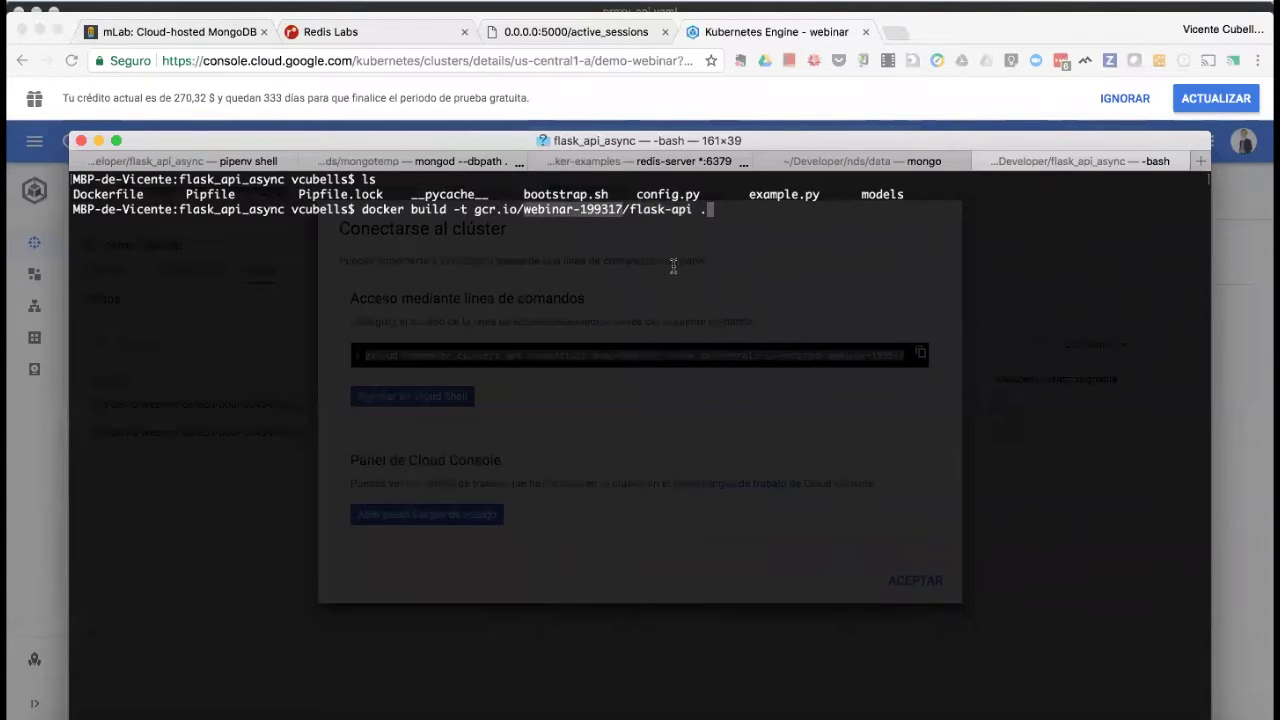
Check the project ID in the cluster access command in Google Chrome, and run the prepared docker build command back in Terminal
{"action": "left_click", "coordinate": [1058, 38]}
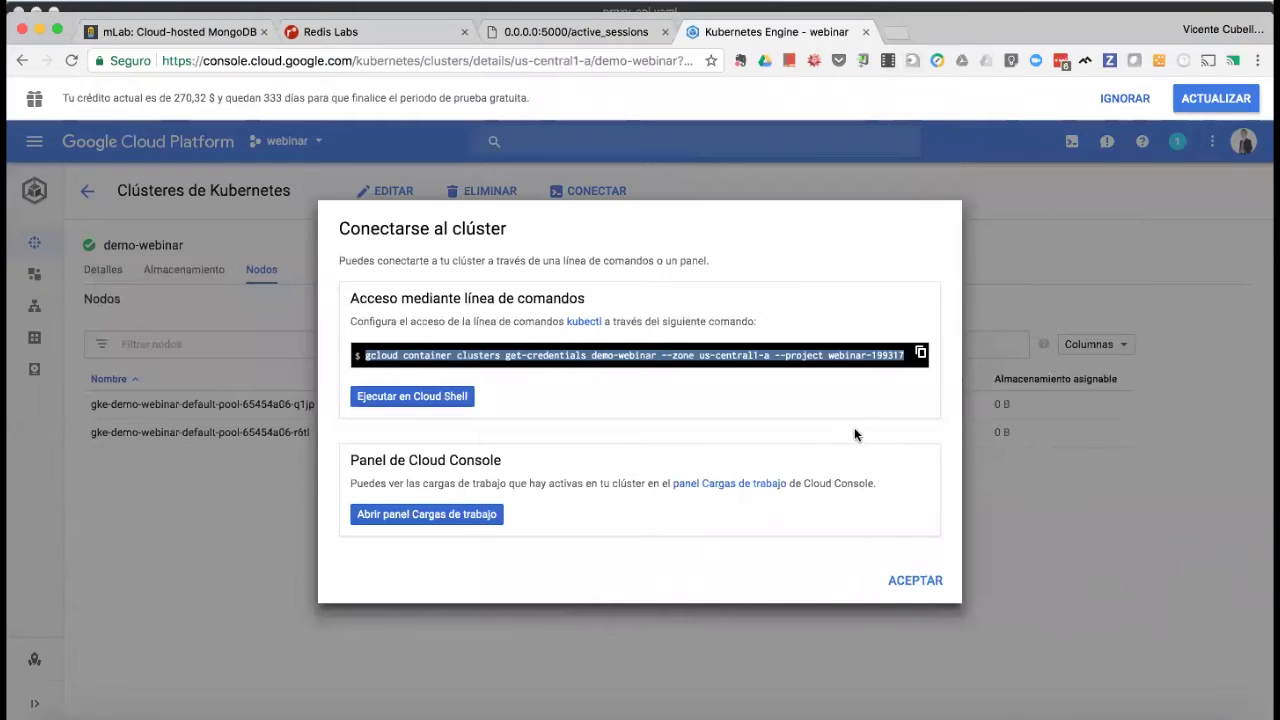
{"action": "left_click", "coordinate": [886, 587]}
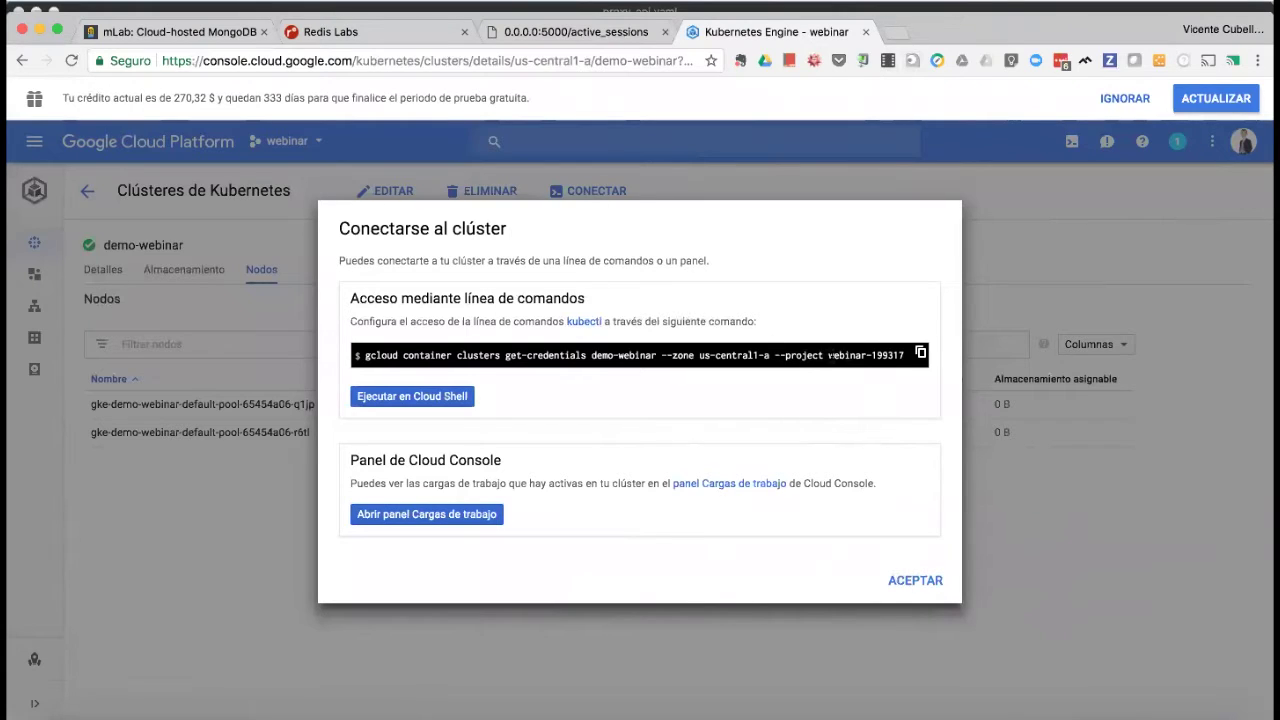
{"action": "left_click_drag", "start_coordinate": [828, 355], "coordinate": [905, 355]}
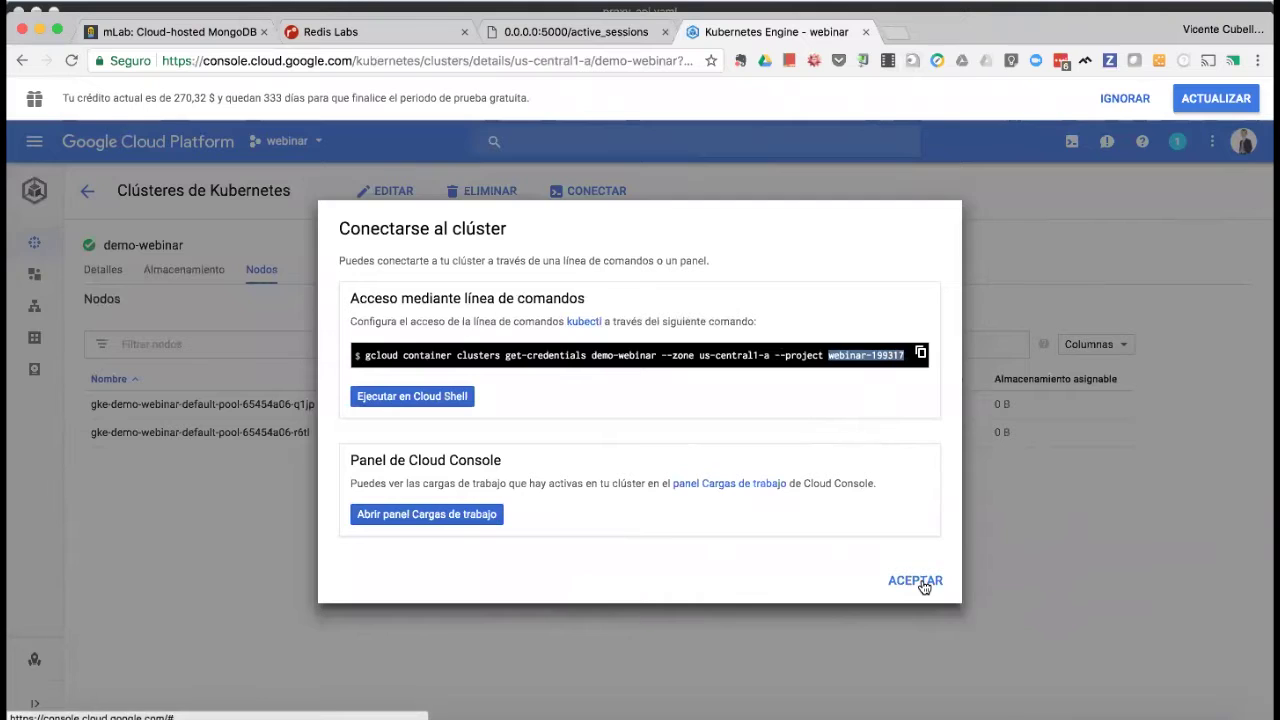
{"action": "left_click", "coordinate": [832, 712]}
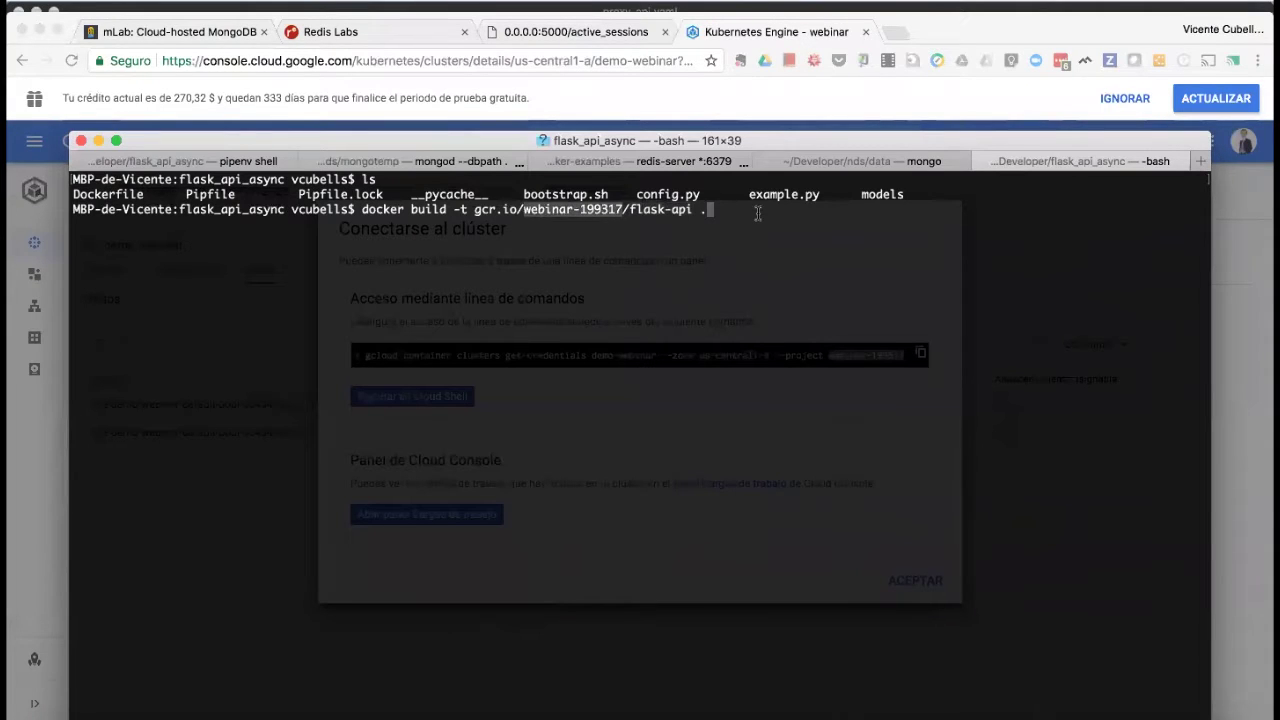
{"action": "key", "text": "Return"}
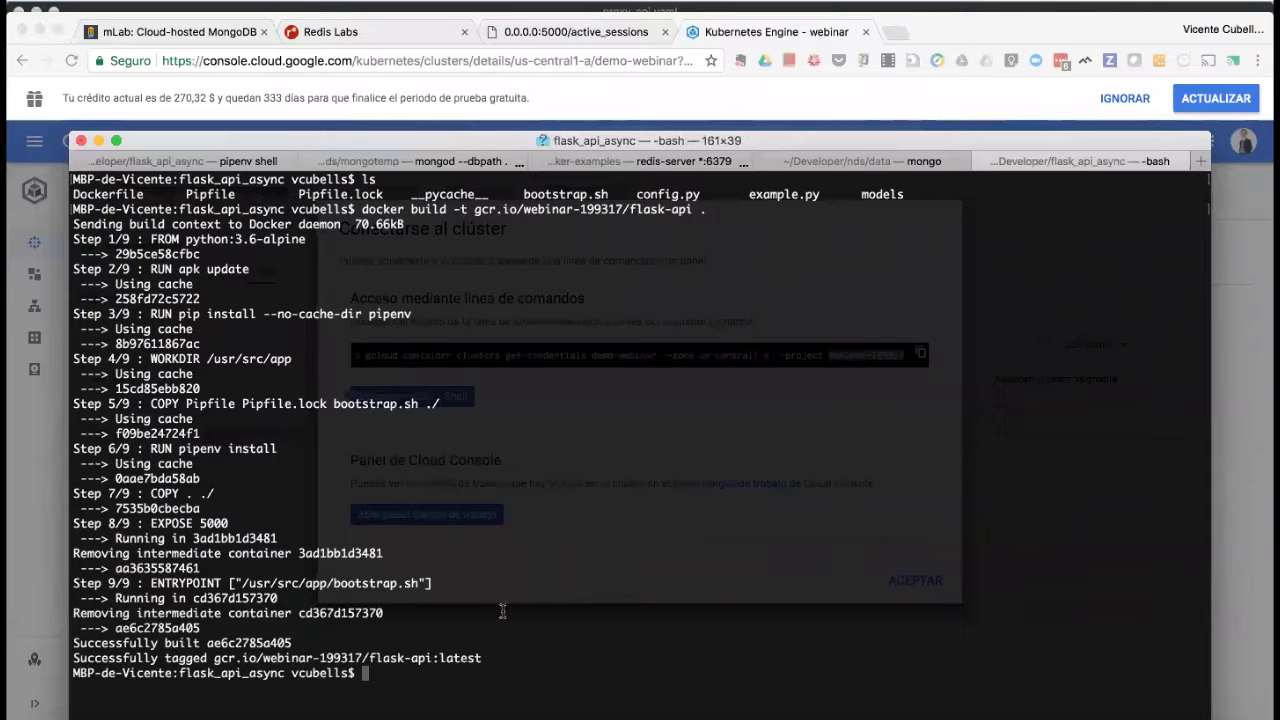
Recall gcloud docker -- push gcr.io/webinar-199317/flask-api from the command history and run it to push the image to the registry
{"action": "key", "text": "Up"}
{"action": "key", "text": "Up"}
{"action": "key", "text": "Up"}
{"action": "key", "text": "Up"}
{"action": "key", "text": "Up"}
{"action": "key", "text": "Up"}
{"action": "key", "text": "Up"}
{"action": "key", "text": "Up"}
{"action": "key", "text": "Up"}
{"action": "key", "text": "Up"}
{"action": "key", "text": "Up"}
{"action": "key", "text": "Up"}
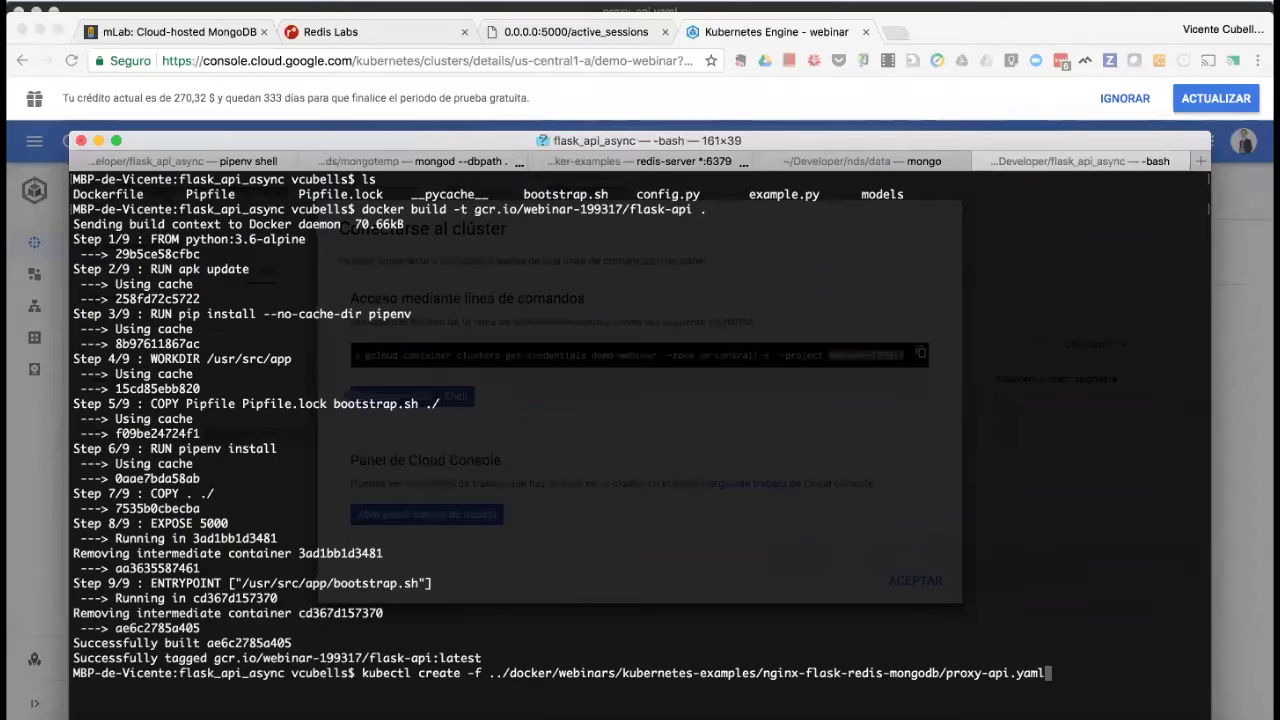
{"action": "key", "text": "Up"}
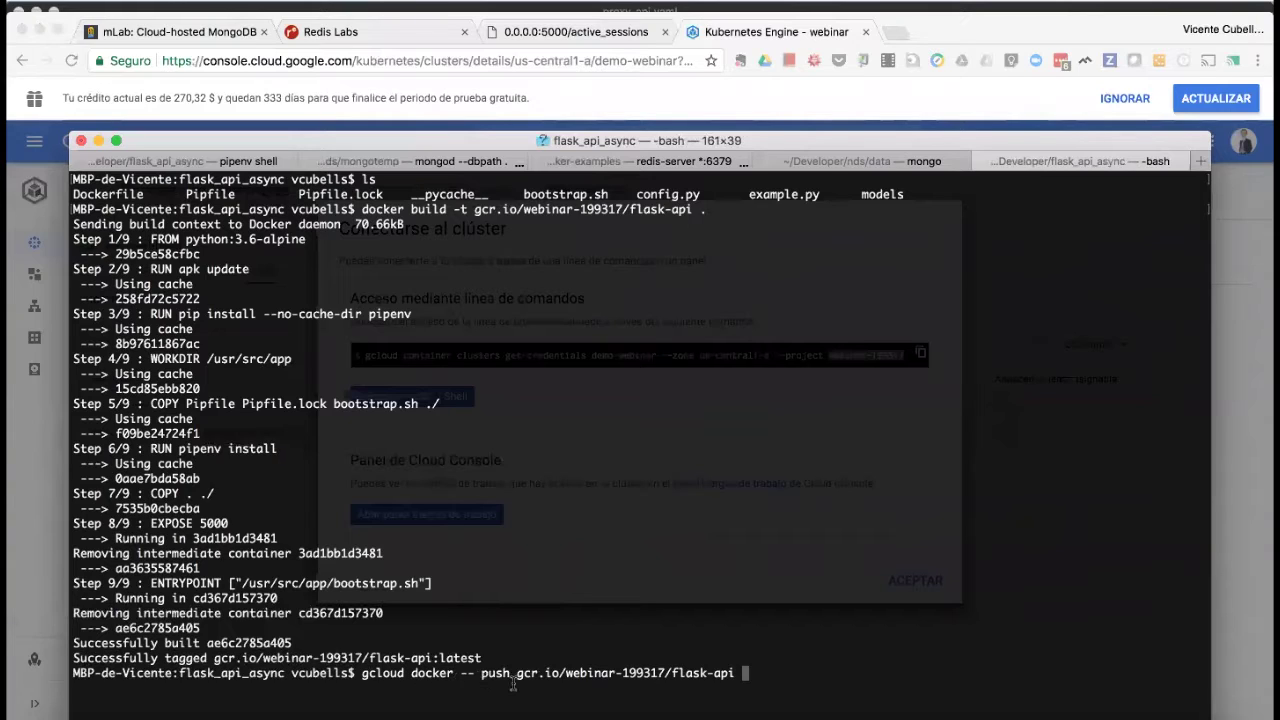
{"action": "left_click_drag", "start_coordinate": [516, 673], "coordinate": [732, 672]}
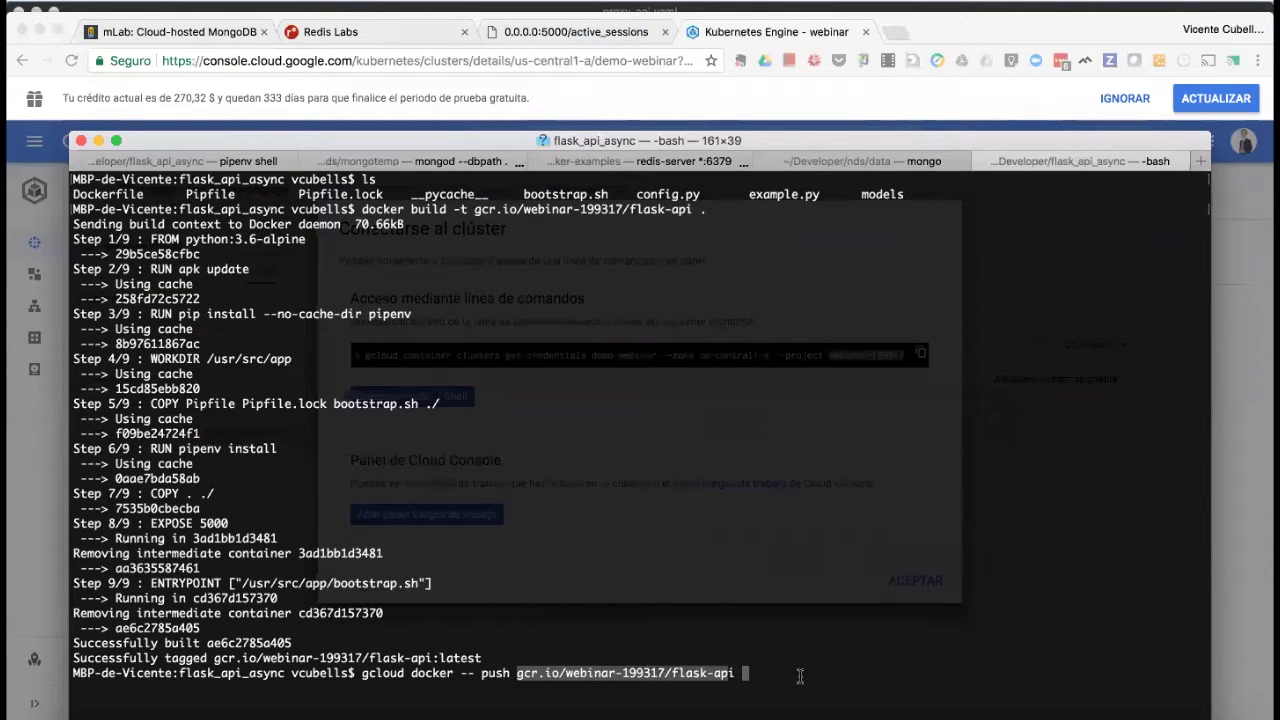
{"action": "key", "text": "Return"}
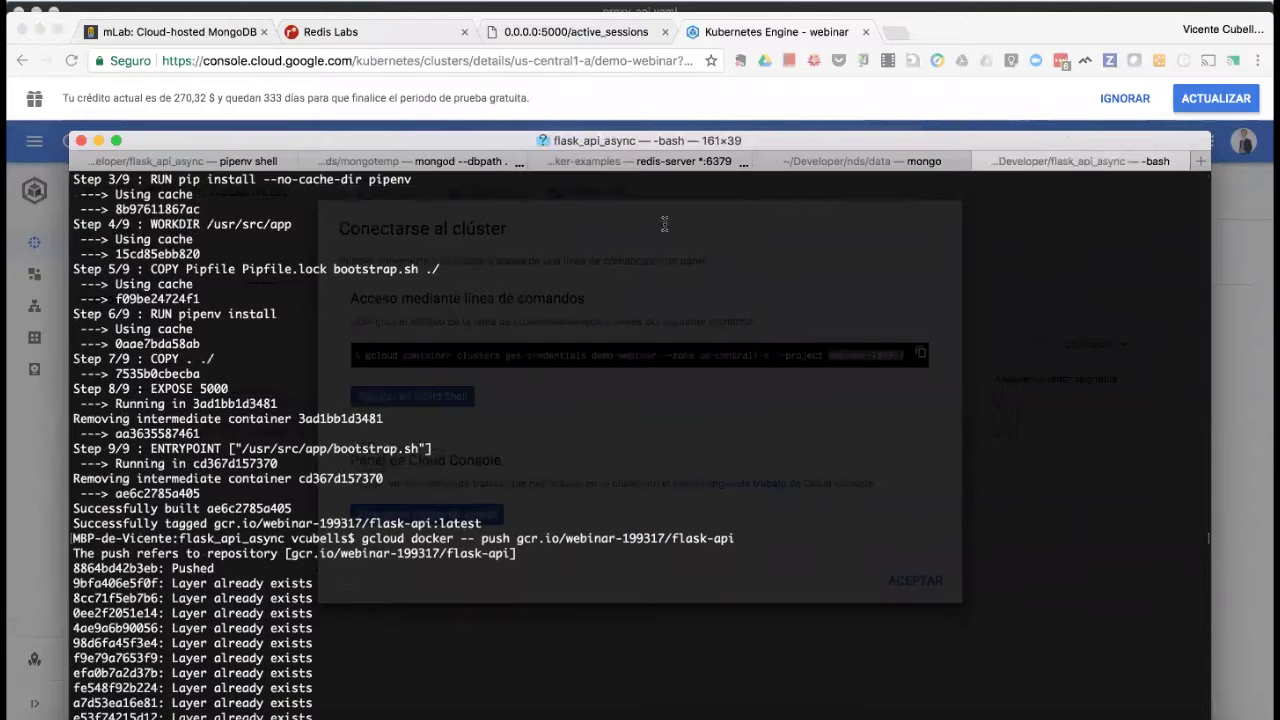
Move the Terminal window higher, switch to Google Chrome and close the cluster connection dialog
{"action": "left_click_drag", "start_coordinate": [748, 138], "coordinate": [748, 72]}
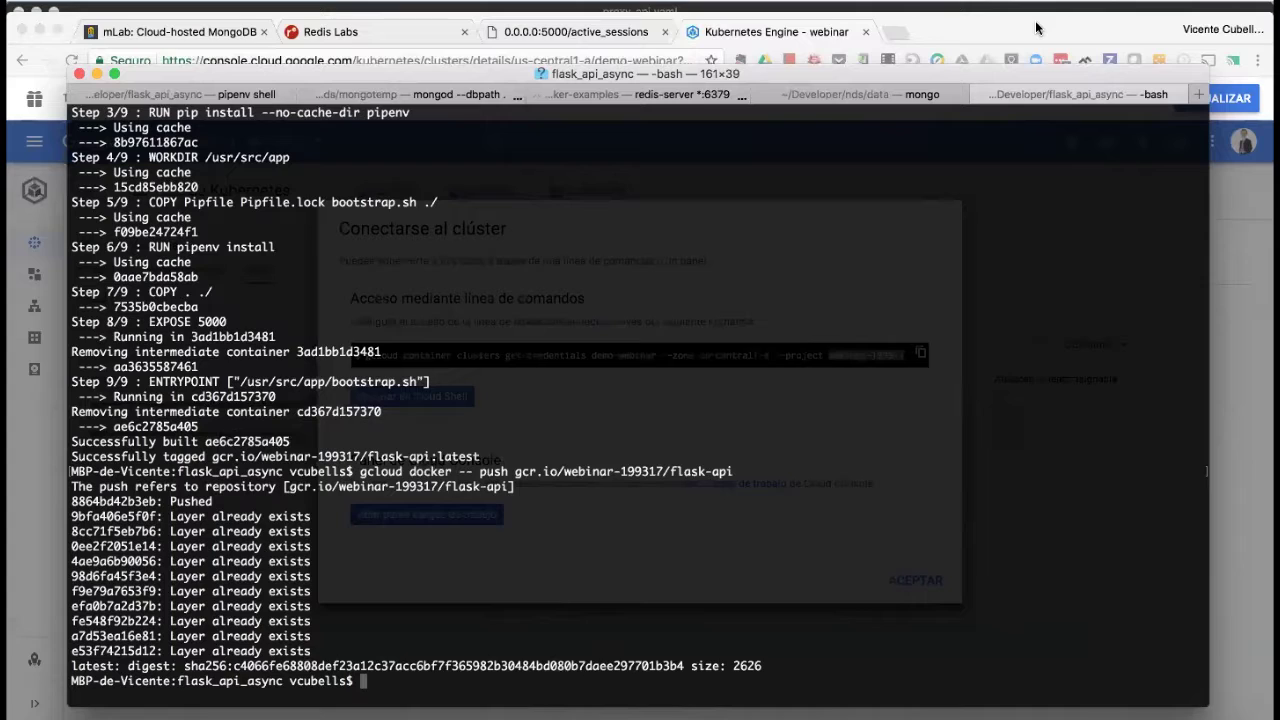
{"action": "key", "text": "super+Tab"}
{"action": "left_click", "coordinate": [918, 581]}
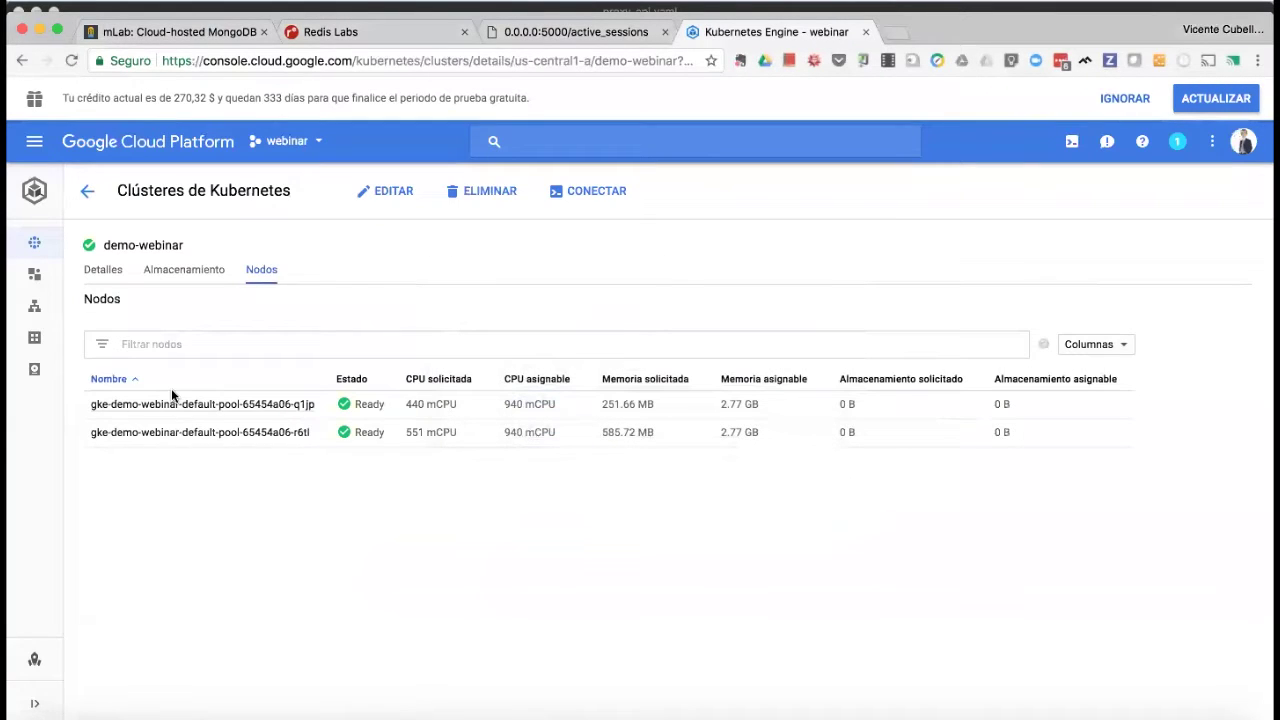
{"action": "left_click", "coordinate": [35, 142]}
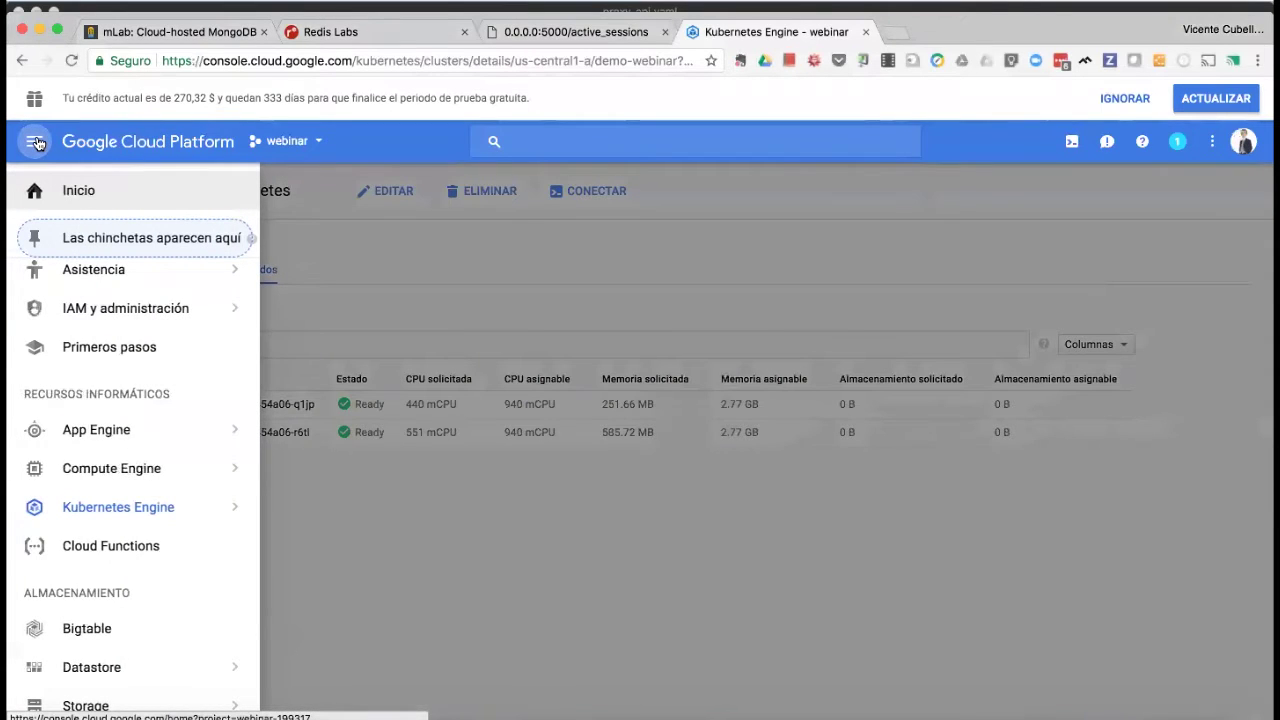
{"action": "scroll", "coordinate": [143, 289], "scroll_direction": "up", "scroll_amount": 2}
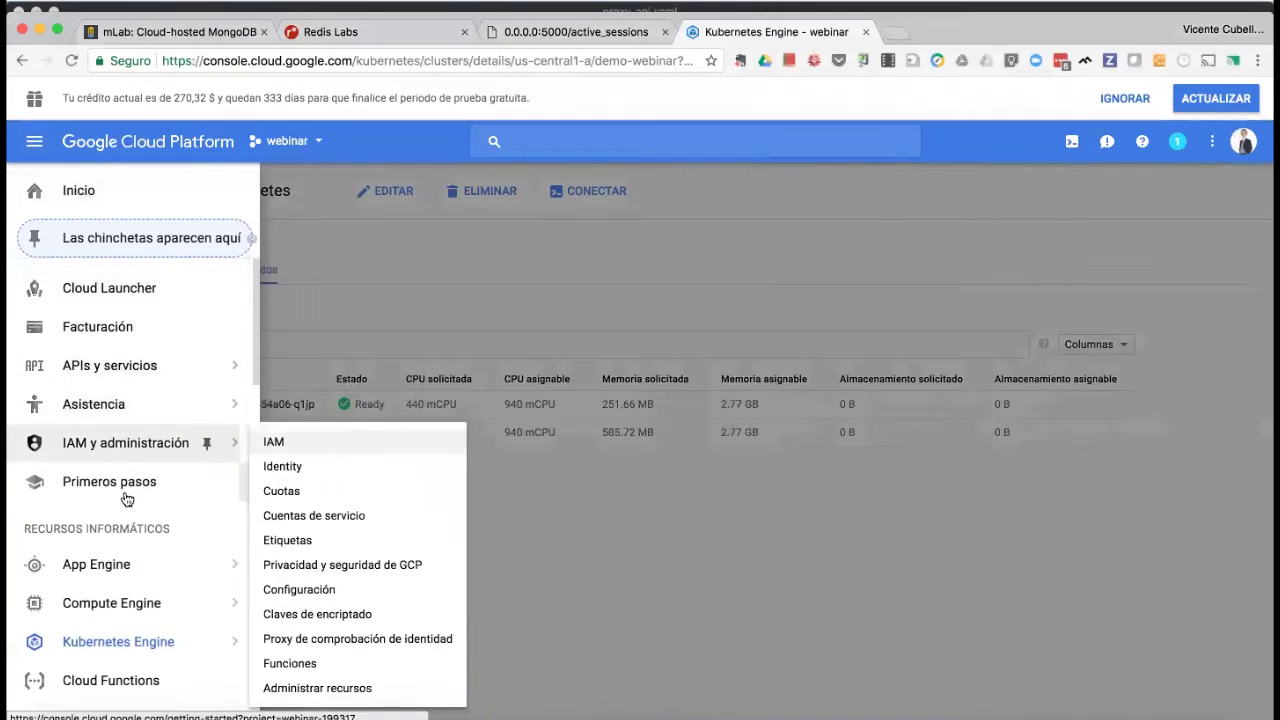
{"action": "scroll", "coordinate": [127, 499], "scroll_direction": "down", "scroll_amount": 2}
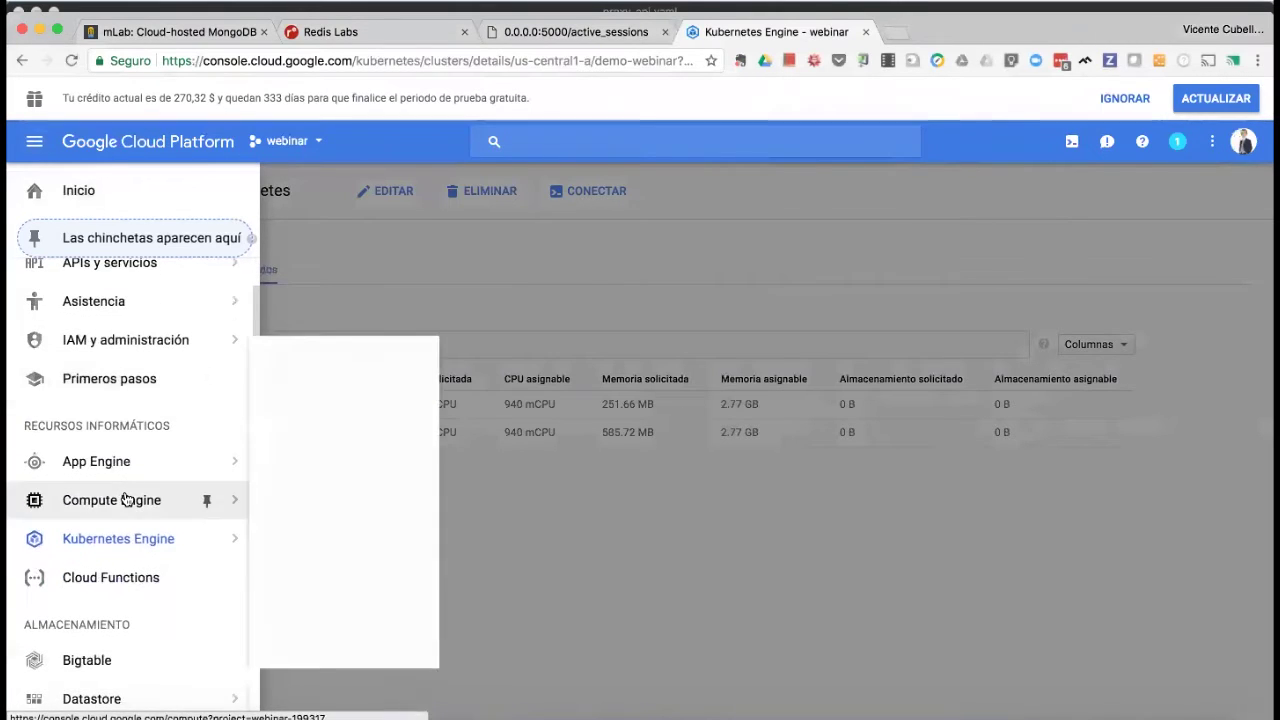
{"action": "mouse_move", "coordinate": [139, 461]}
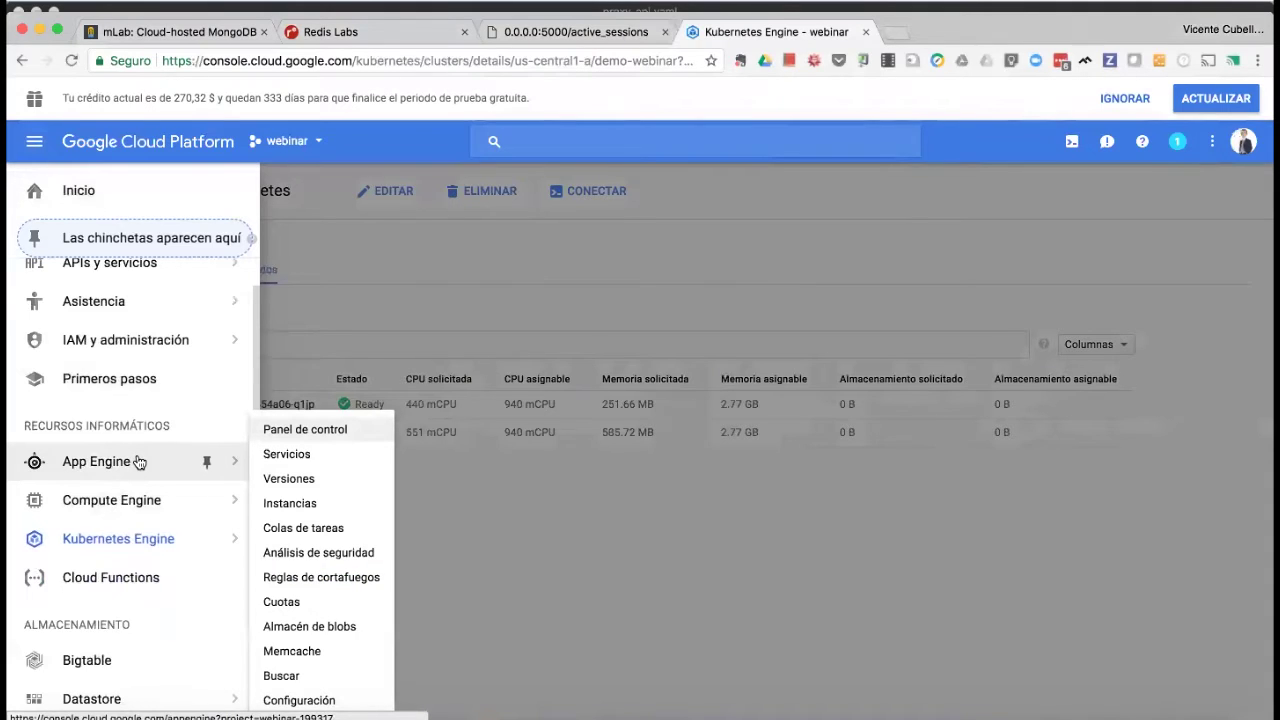
{"action": "mouse_move", "coordinate": [167, 542]}
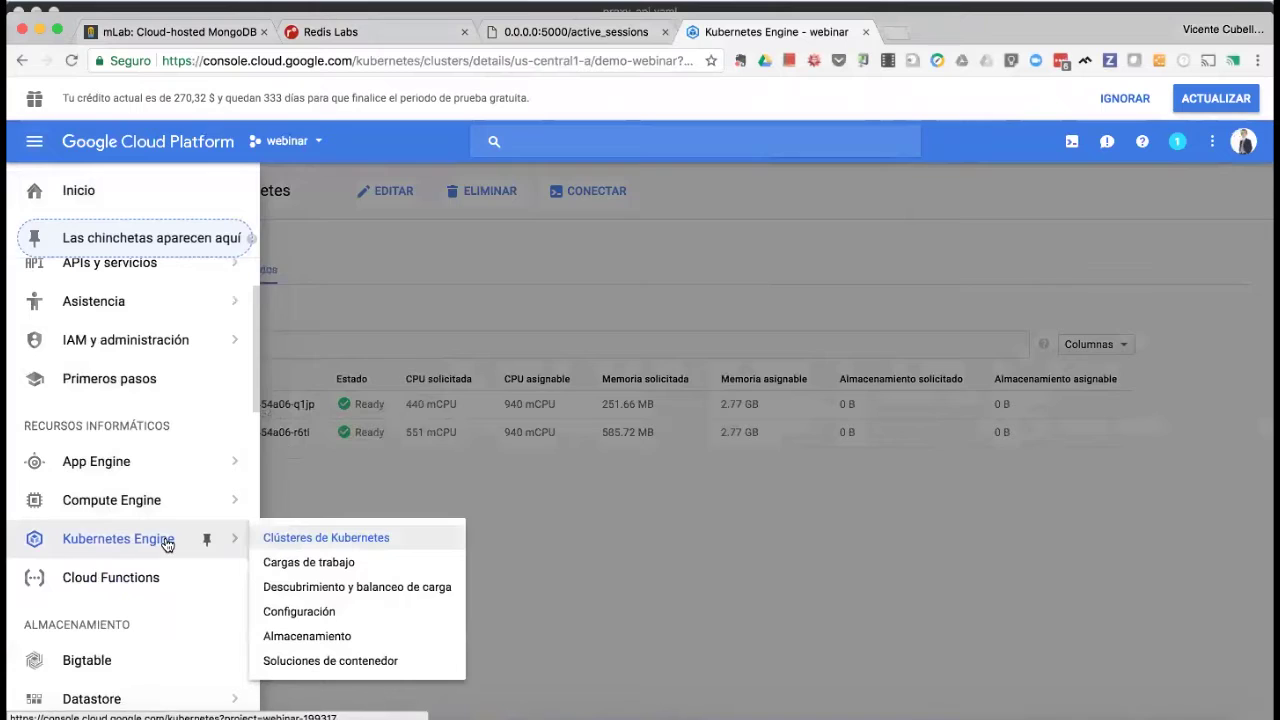
{"action": "left_click", "coordinate": [515, 595]}
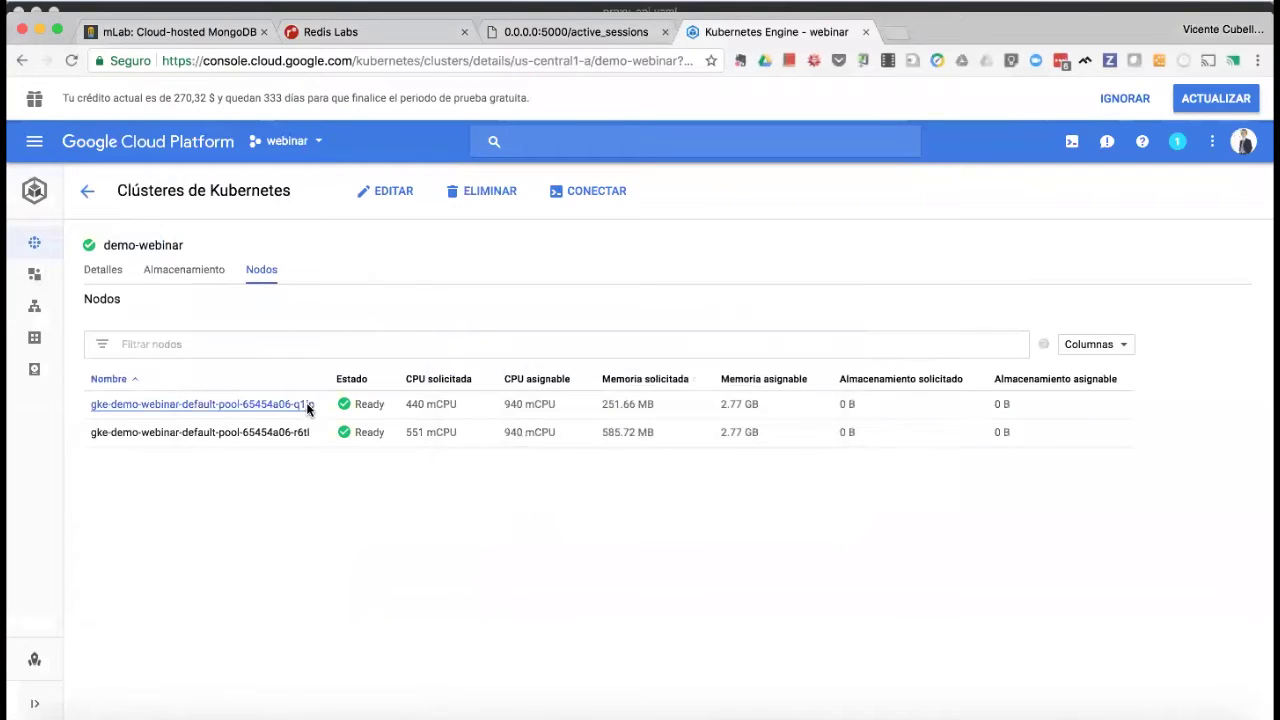
View the demo-webinar cluster's persistent volumes and storage classes, and reload the page
{"action": "left_click", "coordinate": [187, 278]}
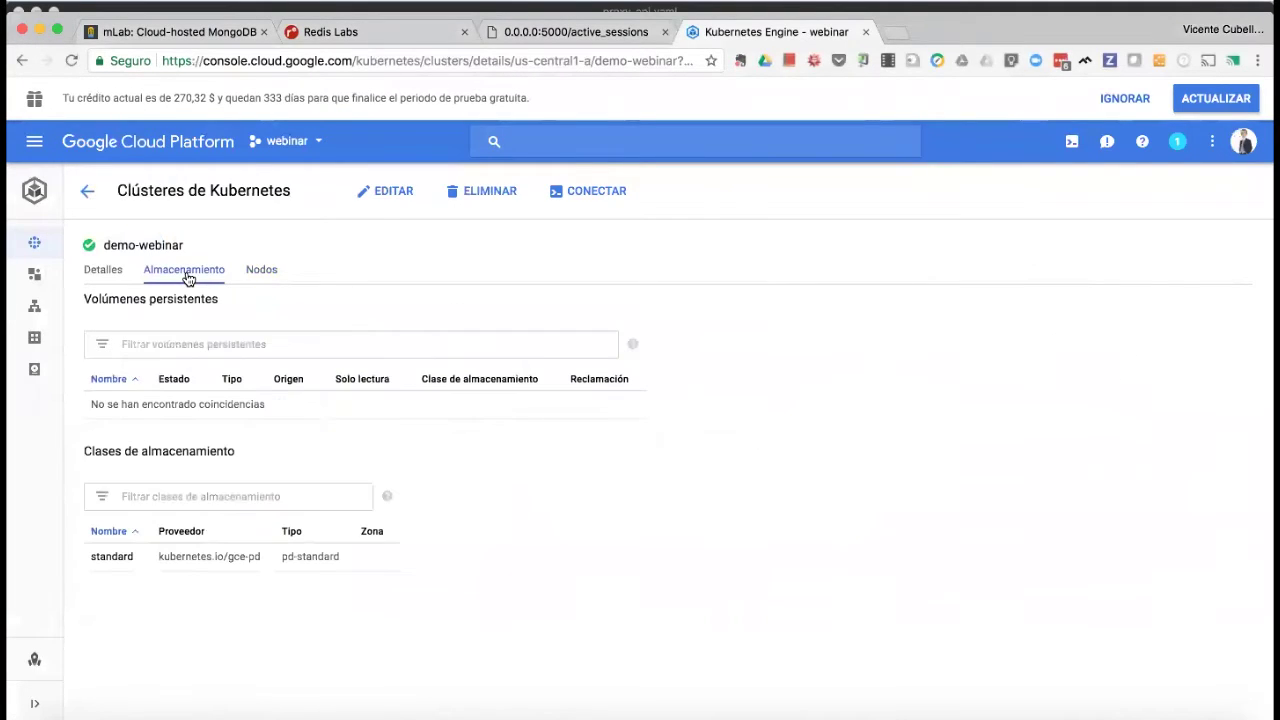
{"action": "left_click", "coordinate": [71, 62]}
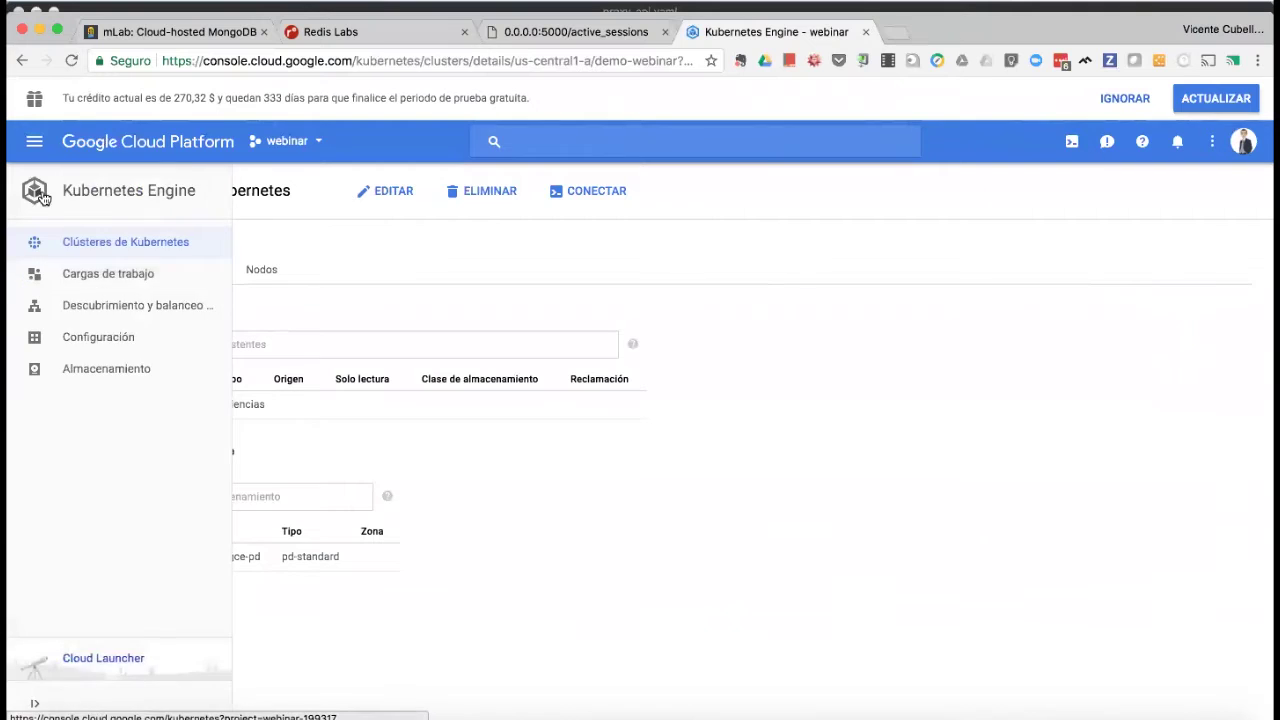
Open the Compute Engine list of VM instances to view the machines behind the cluster
{"action": "left_click", "coordinate": [33, 141]}
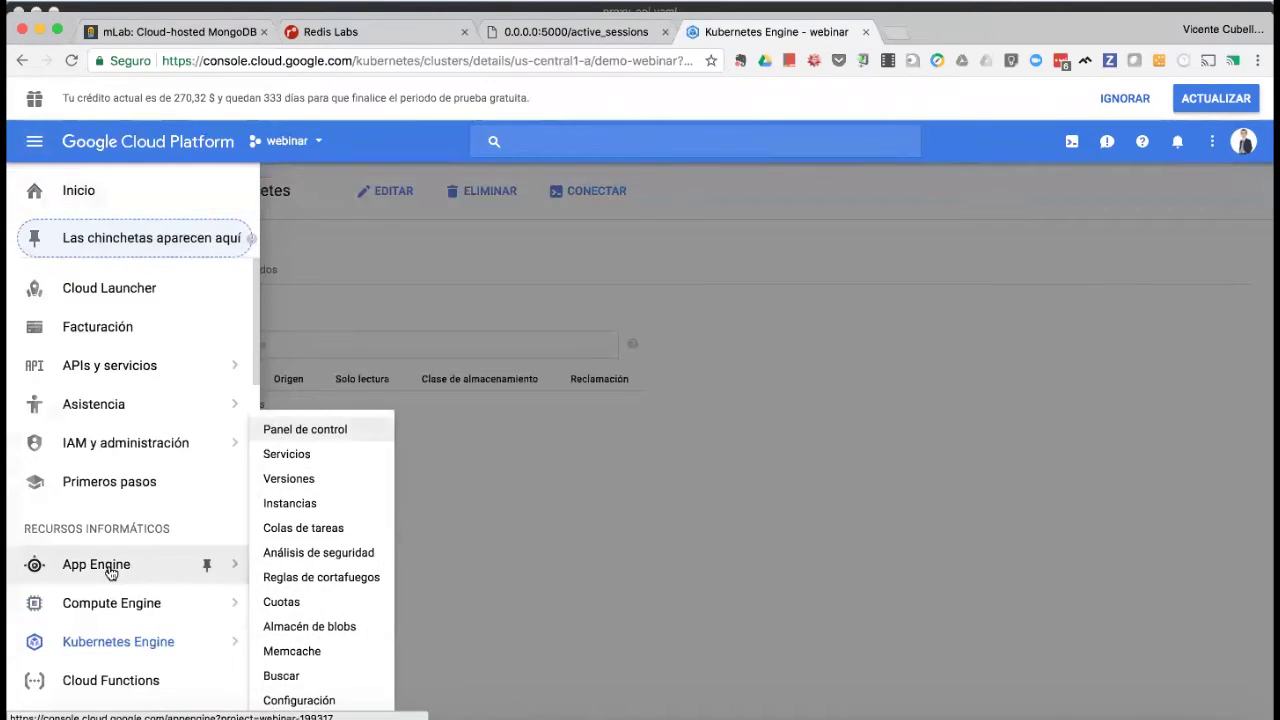
{"action": "mouse_move", "coordinate": [119, 600]}
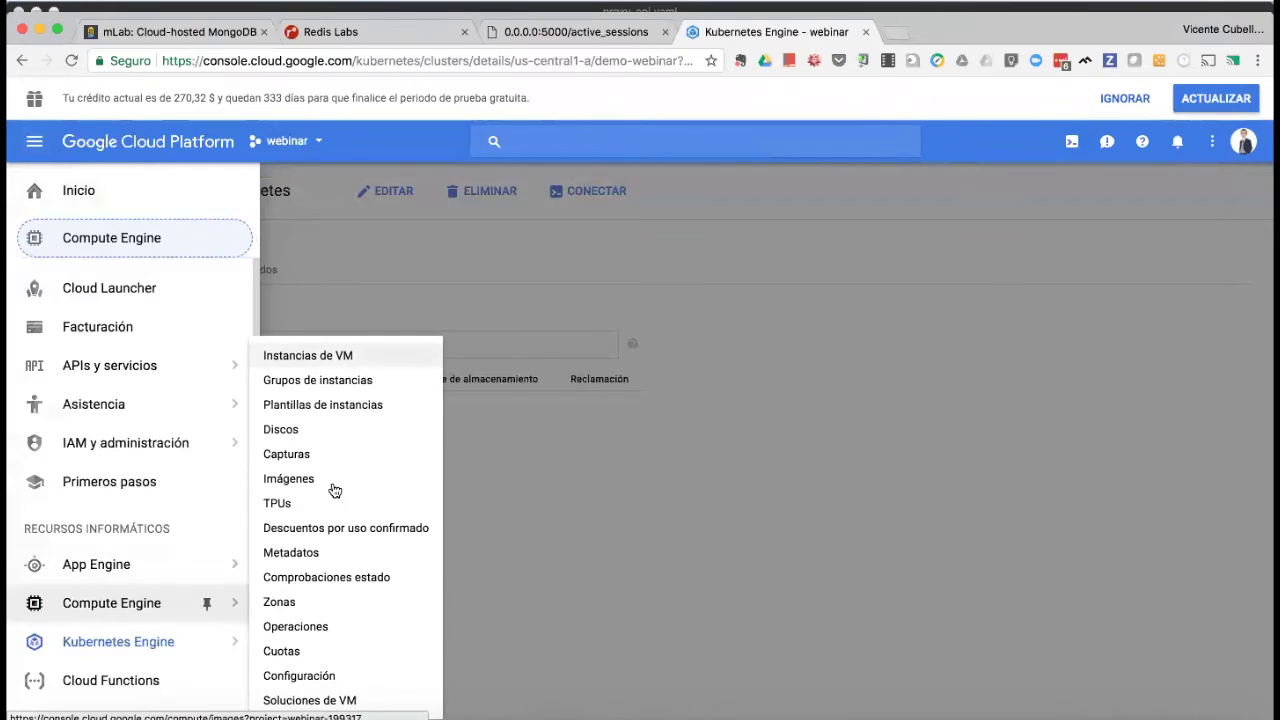
{"action": "left_click", "coordinate": [330, 360]}
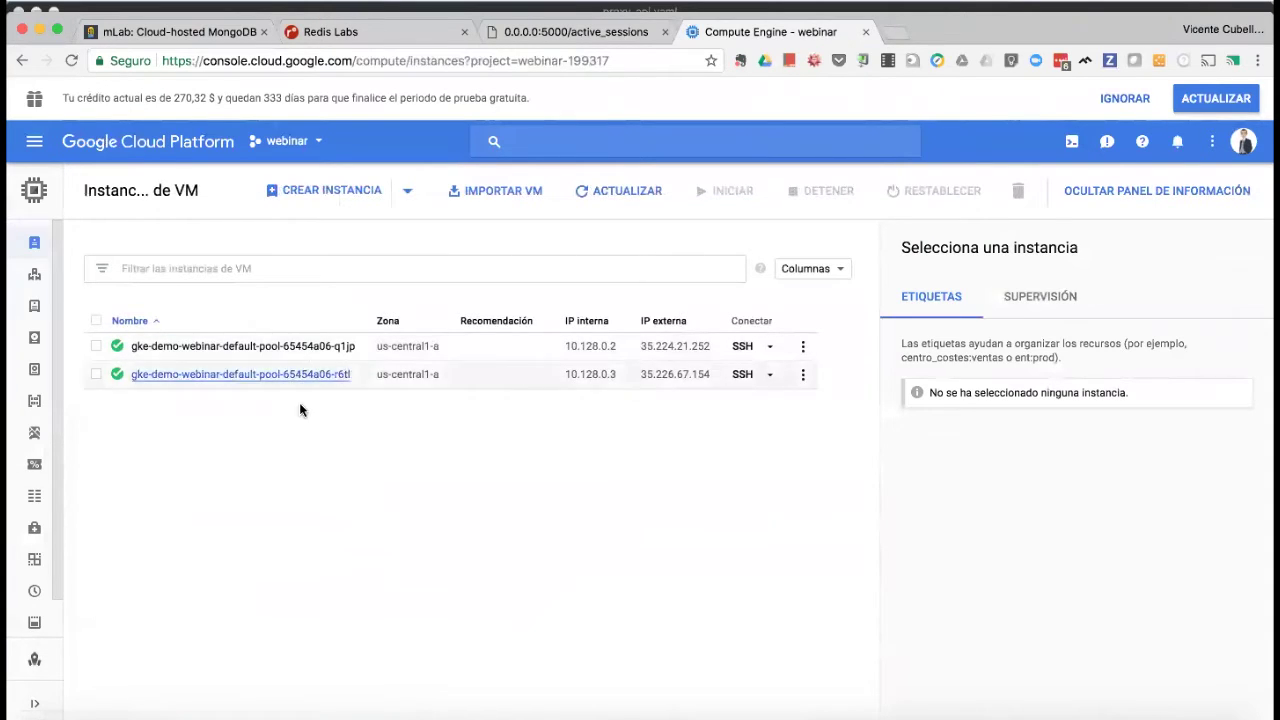
Return to the Kubernetes Engine list of clusters
{"action": "left_click", "coordinate": [34, 141]}
{"action": "scroll", "coordinate": [160, 590], "scroll_direction": "down", "scroll_amount": 1}
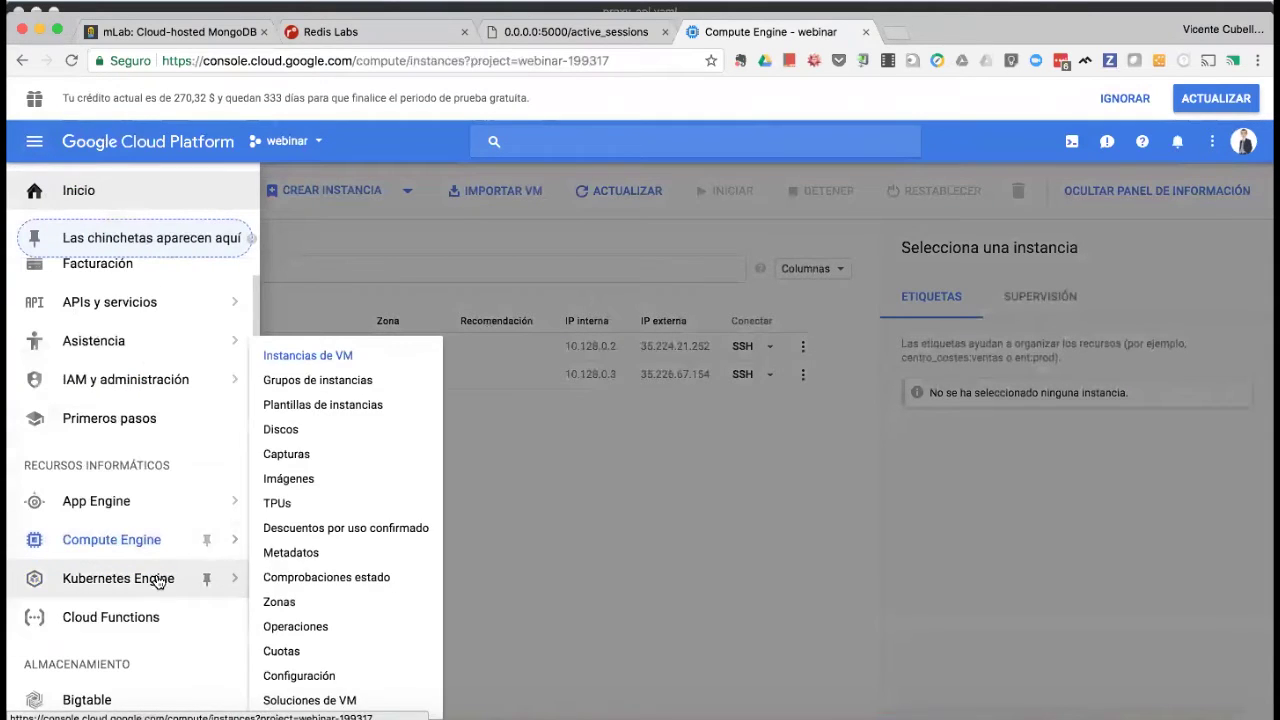
{"action": "mouse_move", "coordinate": [209, 580]}
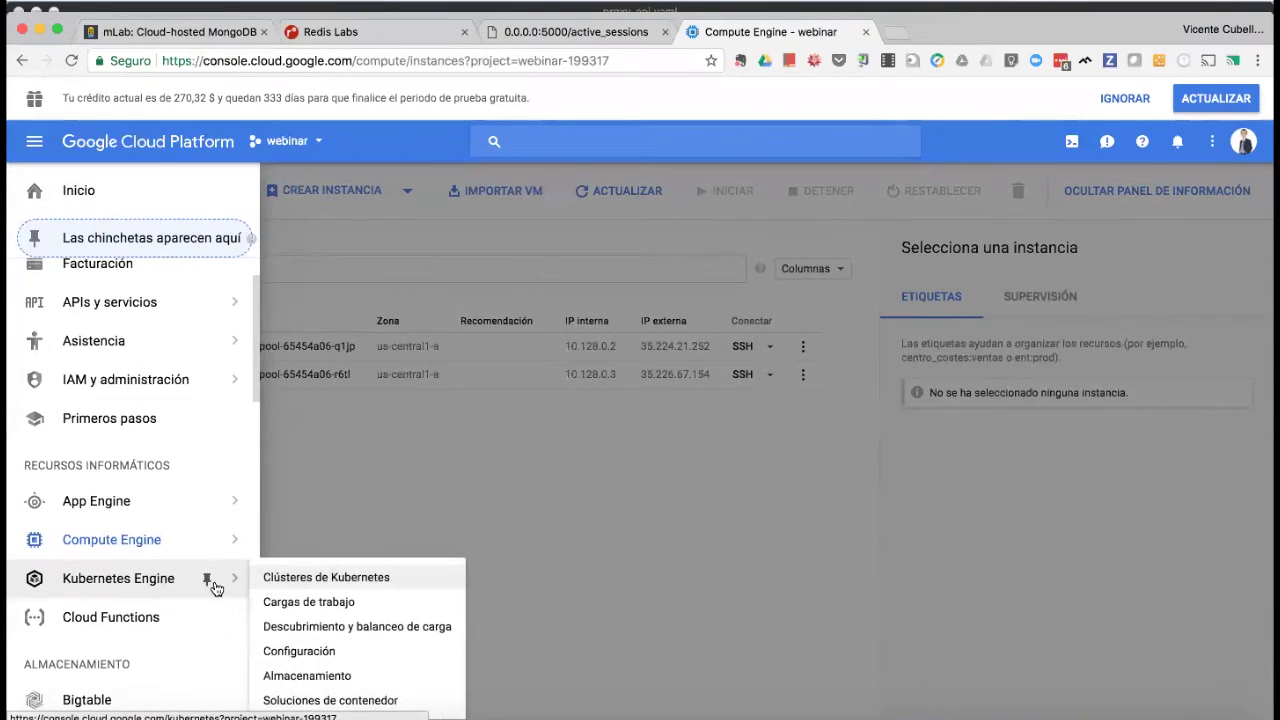
{"action": "left_click", "coordinate": [360, 579]}
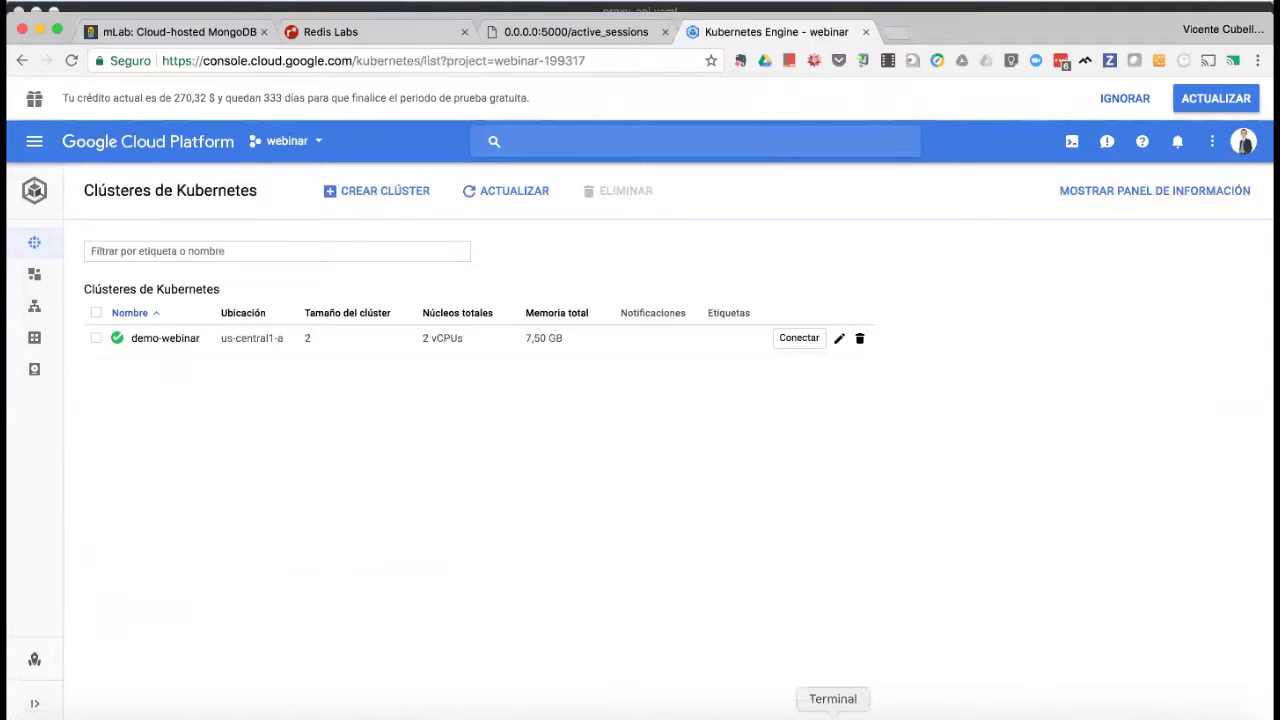
Switch to Terminal, begin a kubectl create -f command with the path ../ and list the parent directory's contents
{"action": "left_click", "coordinate": [832, 710]}
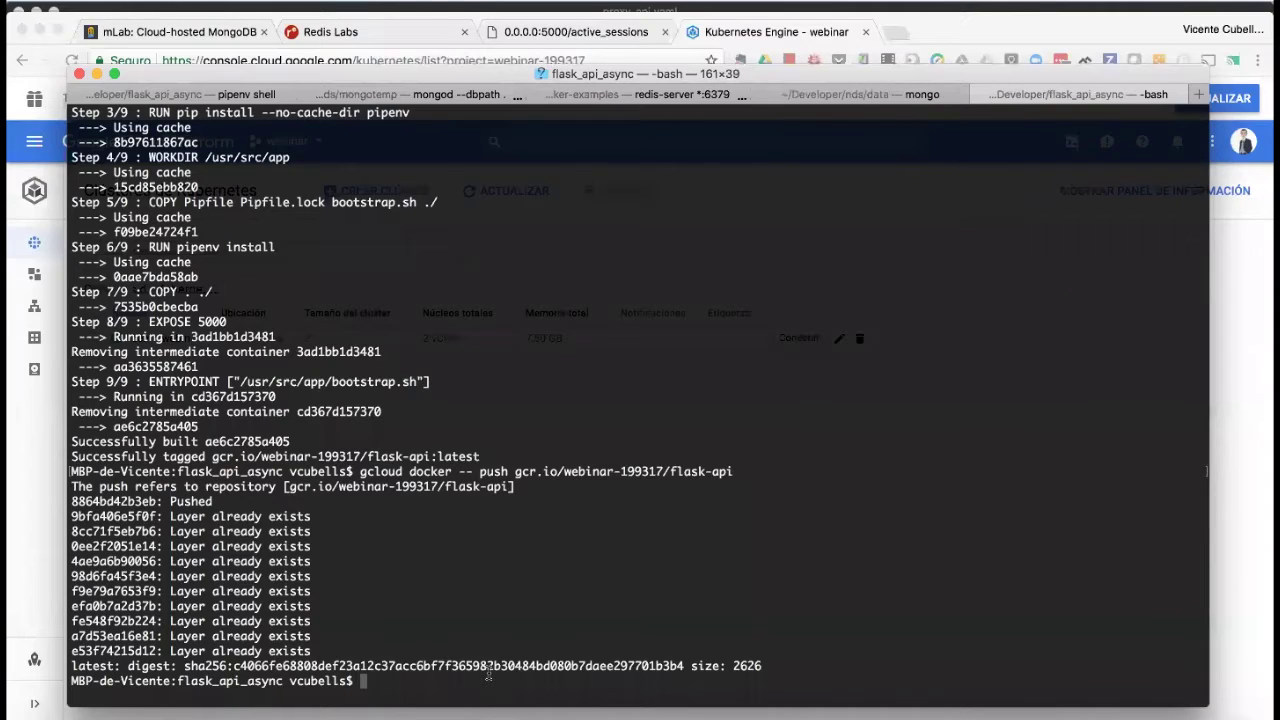
{"action": "type", "text": "kubectl create -f"}
{"action": "key", "text": "BackSpace"}
{"action": "key", "text": "BackSpace"}
{"action": "key", "text": "BackSpace"}
{"action": "type", "text": "-"}
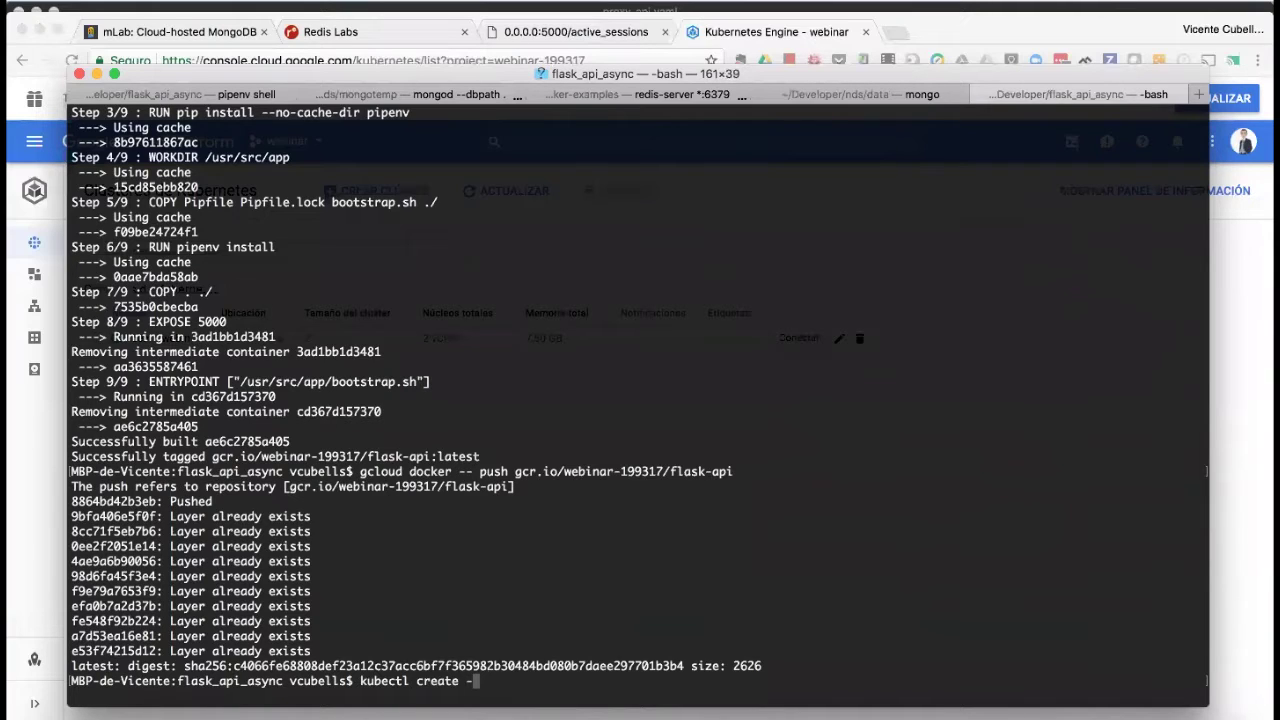
{"action": "type", "text": "f ../"}
{"action": "key", "text": "Tab"}
{"action": "key", "text": "Tab"}
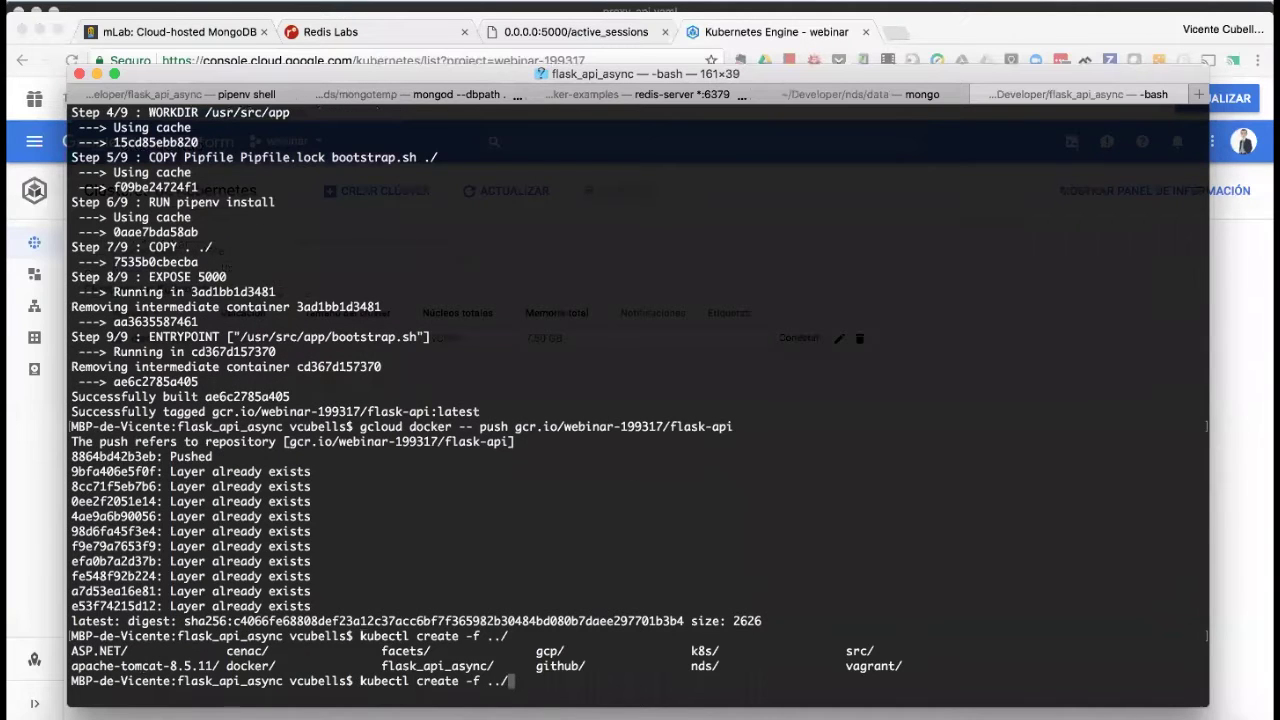
Extend the command's path to ../docker/webinars/ and list that folder's contents
{"action": "type", "text": "DOC"}
{"action": "key", "text": "BackSpace"}
{"action": "key", "text": "BackSpace"}
{"action": "key", "text": "BackSpace"}
{"action": "type", "text": "do"}
{"action": "key", "text": "Tab"}
{"action": "type", "text": "we"}
{"action": "key", "text": "Tab"}
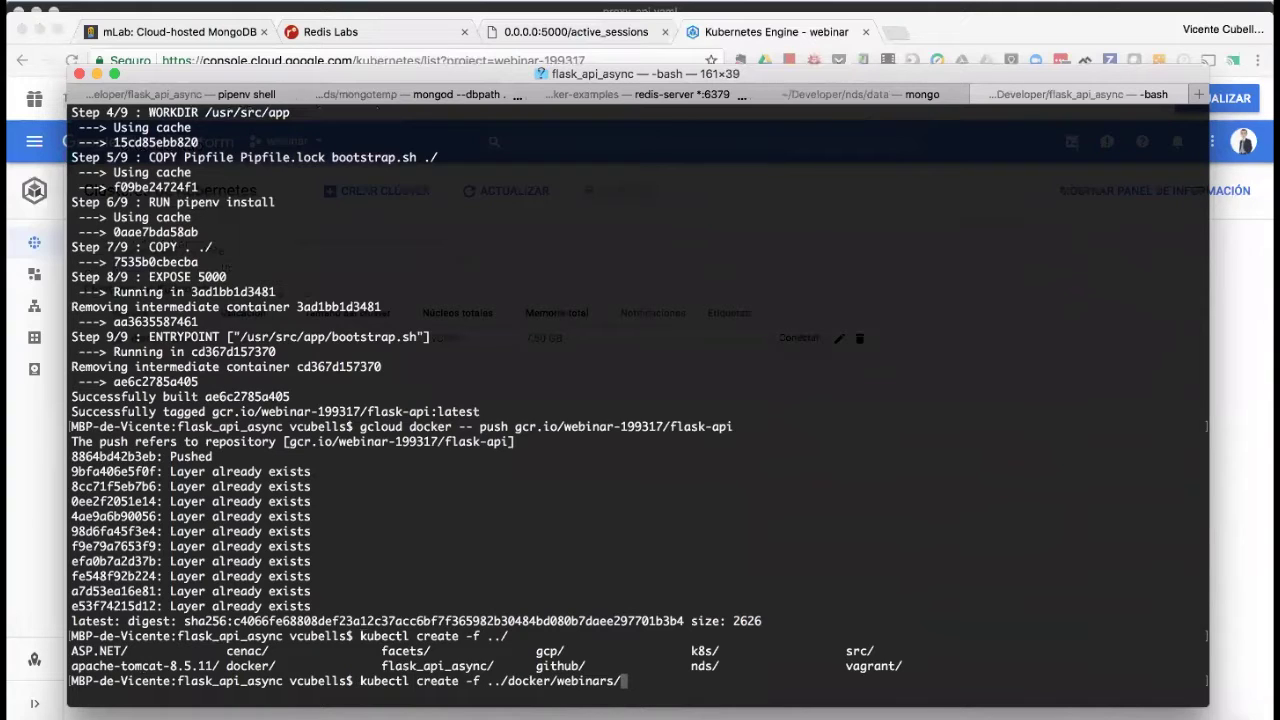
{"action": "key", "text": "Tab"}
{"action": "key", "text": "Tab"}
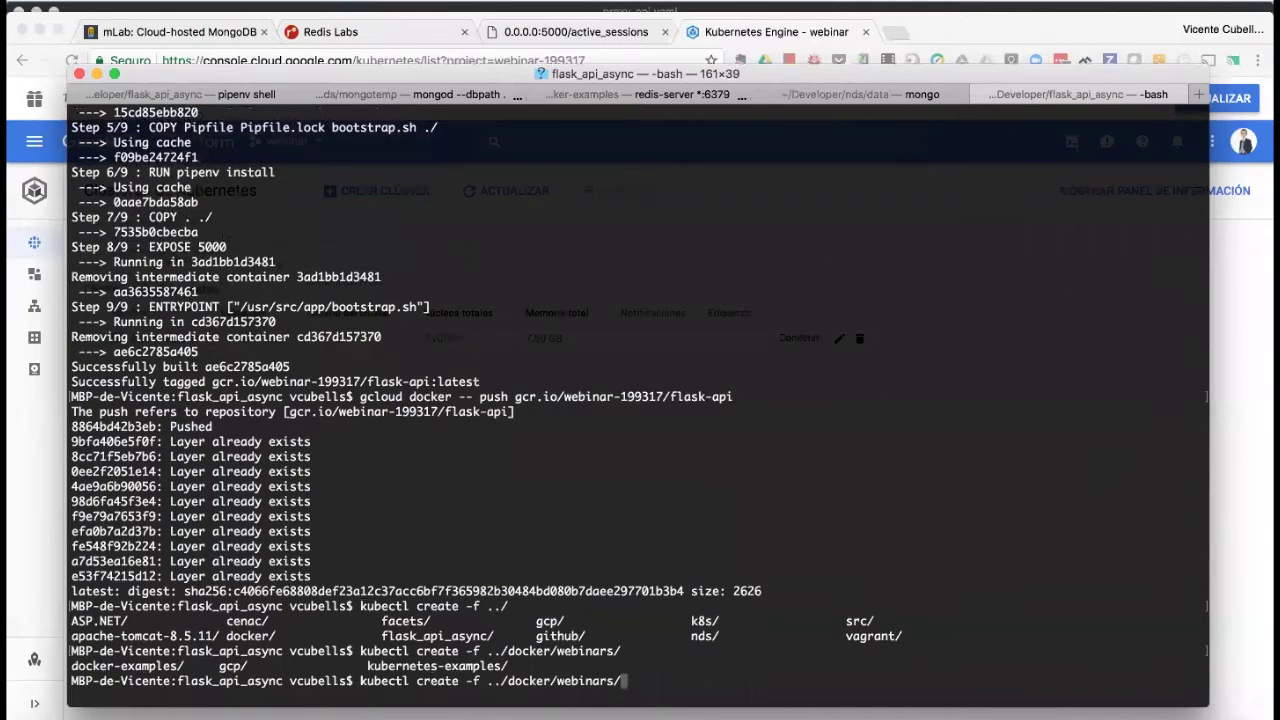
Extend the path with kubernetes-examples/nginx-flask-redis-mongodb/, listing the kubernetes-examples folder on the way
{"action": "type", "text": "b"}
{"action": "key", "text": "BackSpace"}
{"action": "type", "text": "k"}
{"action": "key", "text": "Tab"}
{"action": "key", "text": "Tab"}
{"action": "key", "text": "Tab"}
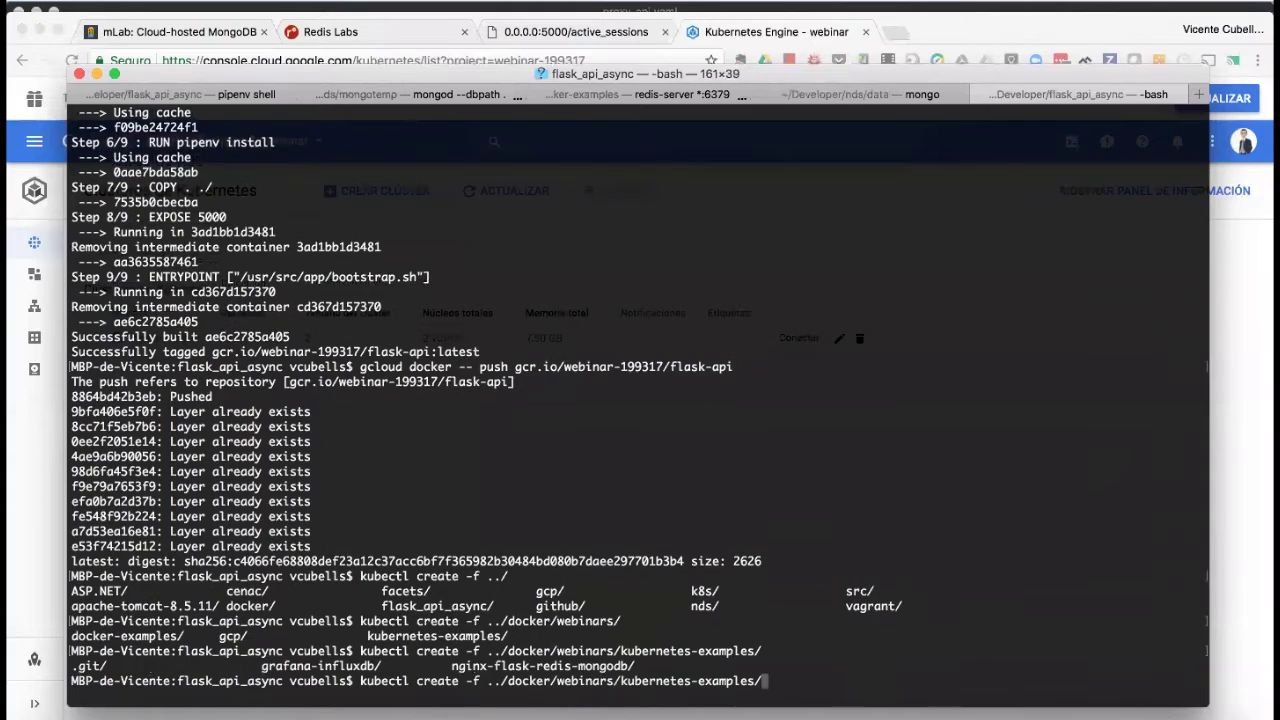
{"action": "type", "text": "n"}
{"action": "key", "text": "Tab"}
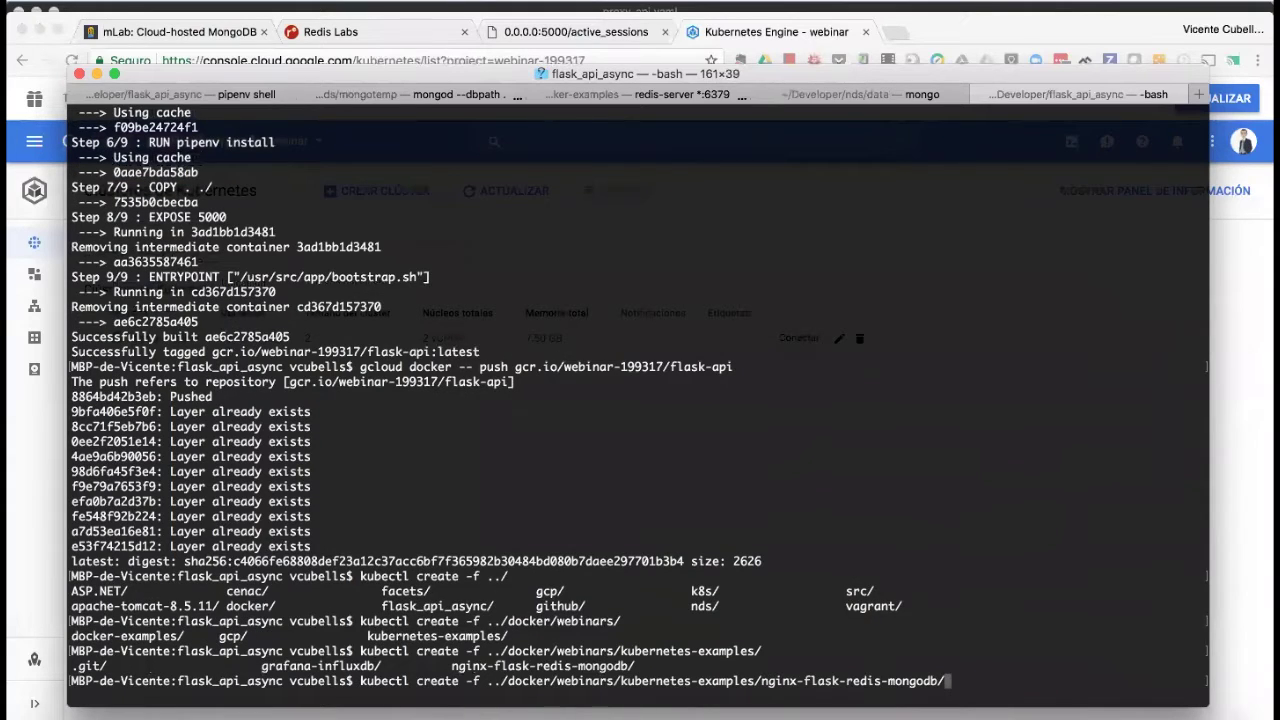
Complete the path with proxy-api.yaml, run the kubectl create command and review its output
{"action": "type", "text": "p"}
{"action": "key", "text": "Tab"}
{"action": "key", "text": "Return"}
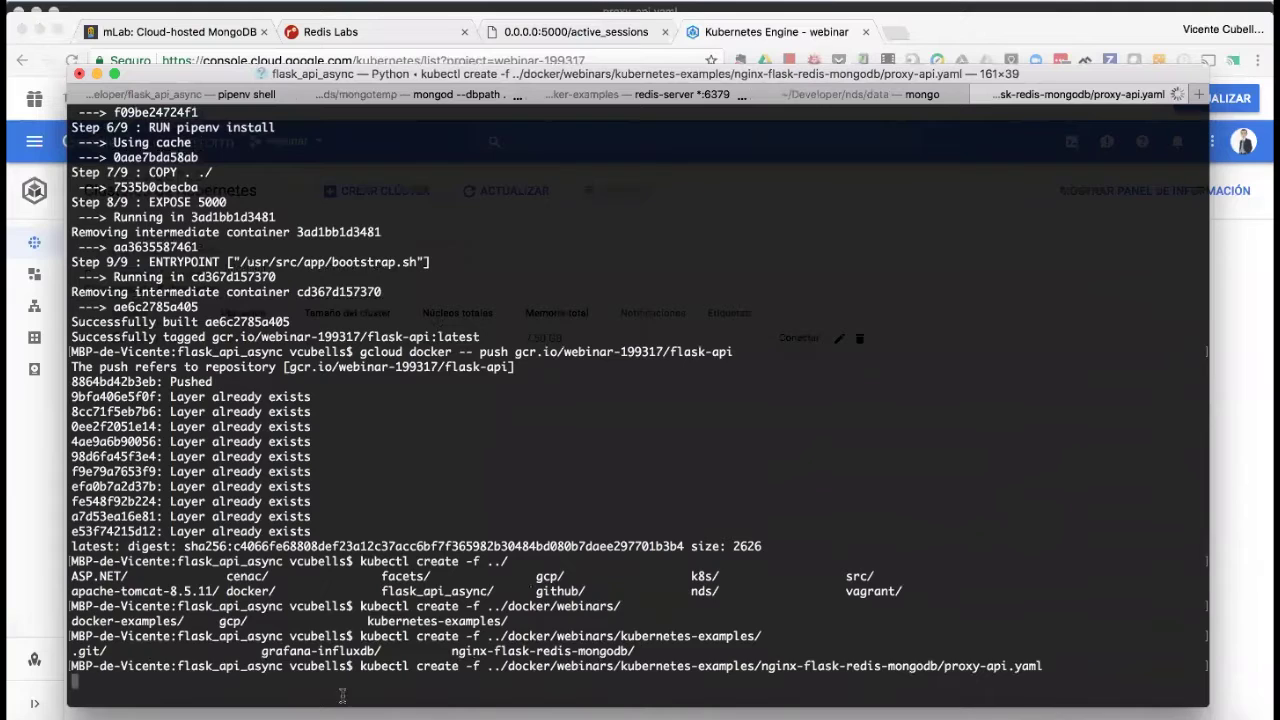
{"action": "left_click_drag", "start_coordinate": [290, 636], "coordinate": [56, 636]}
{"action": "left_click_drag", "start_coordinate": [277, 650], "coordinate": [558, 634]}
{"action": "left_click", "coordinate": [118, 665]}
{"action": "left_click", "coordinate": [487, 681]}
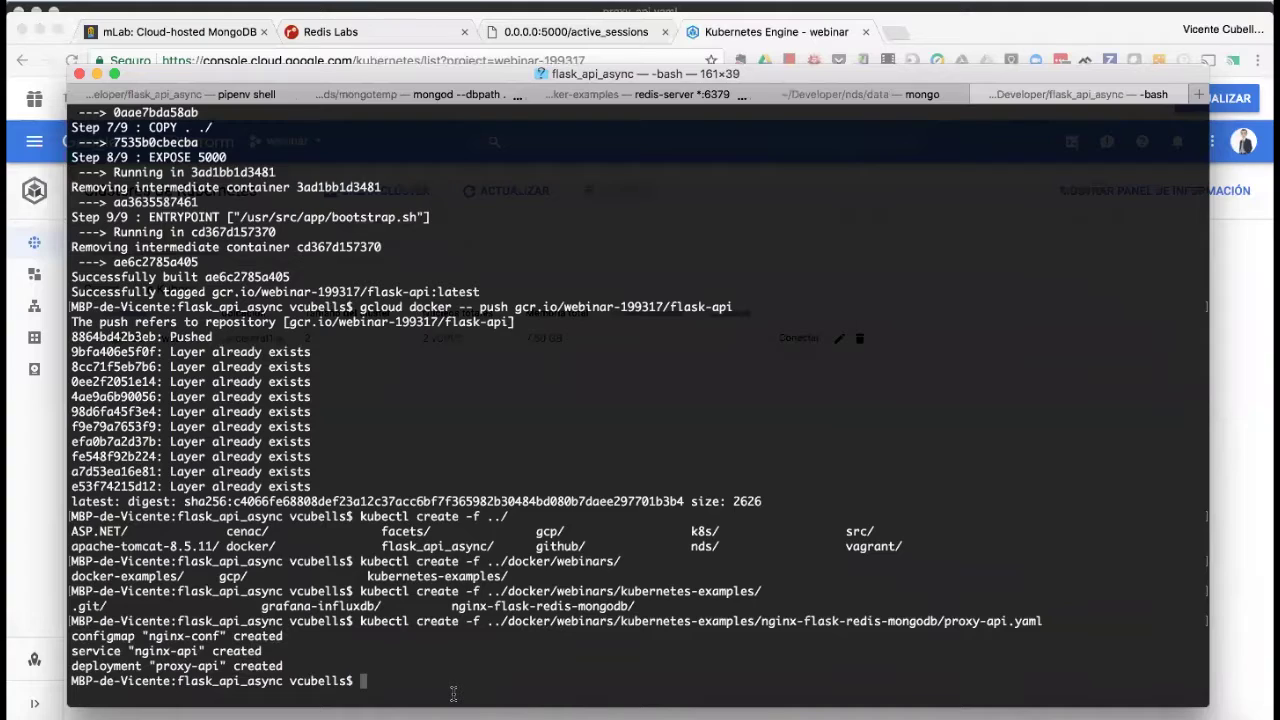
Run kubectl get pod and kubectl get service, and check the nginx-api service's external IP
{"action": "type", "text": "kubectl get pod"}
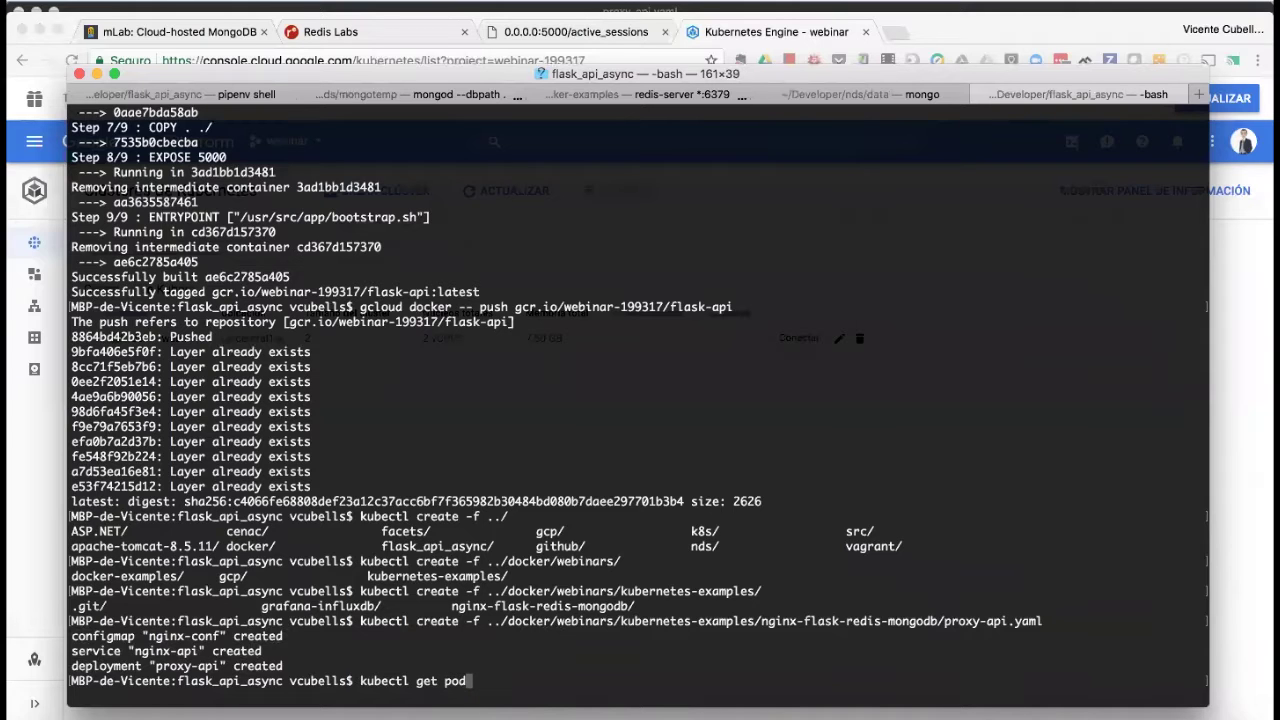
{"action": "key", "text": "Return"}
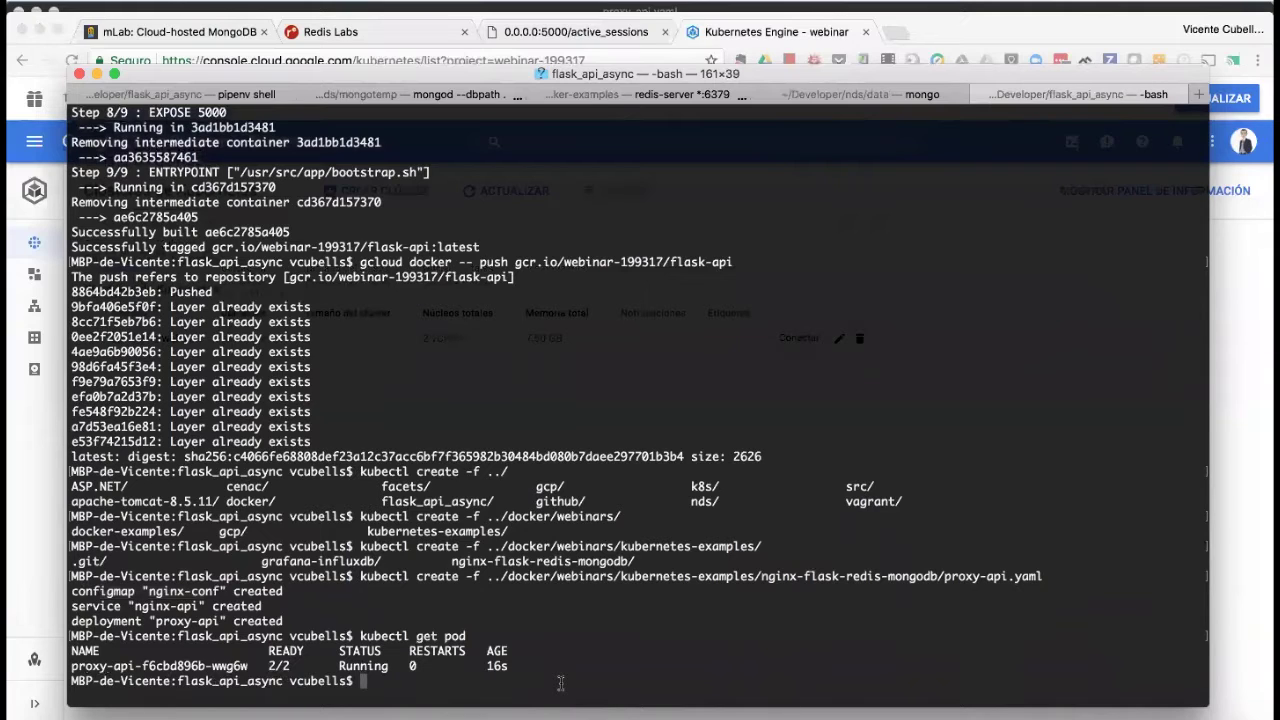
{"action": "key", "text": "Up"}
{"action": "key", "text": "BackSpace"}
{"action": "key", "text": "BackSpace"}
{"action": "key", "text": "BackSpace"}
{"action": "type", "text": "service"}
{"action": "key", "text": "Return"}
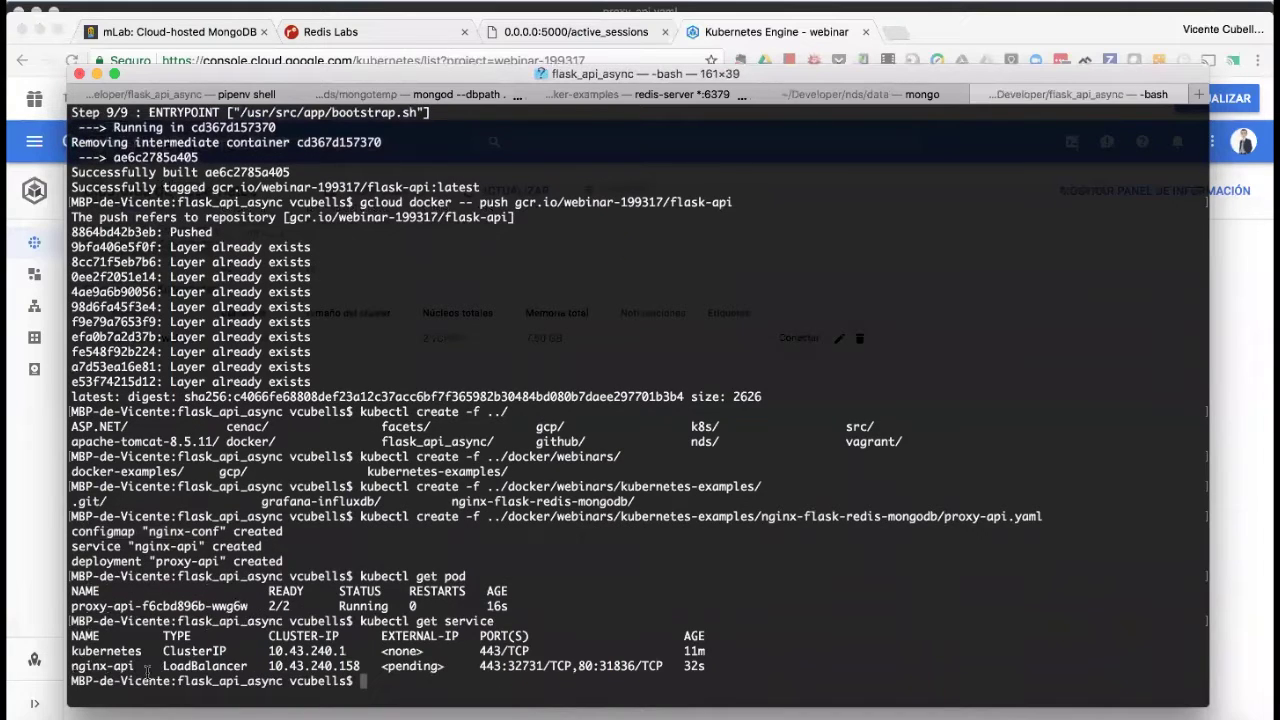
{"action": "left_click_drag", "start_coordinate": [71, 667], "coordinate": [160, 675]}
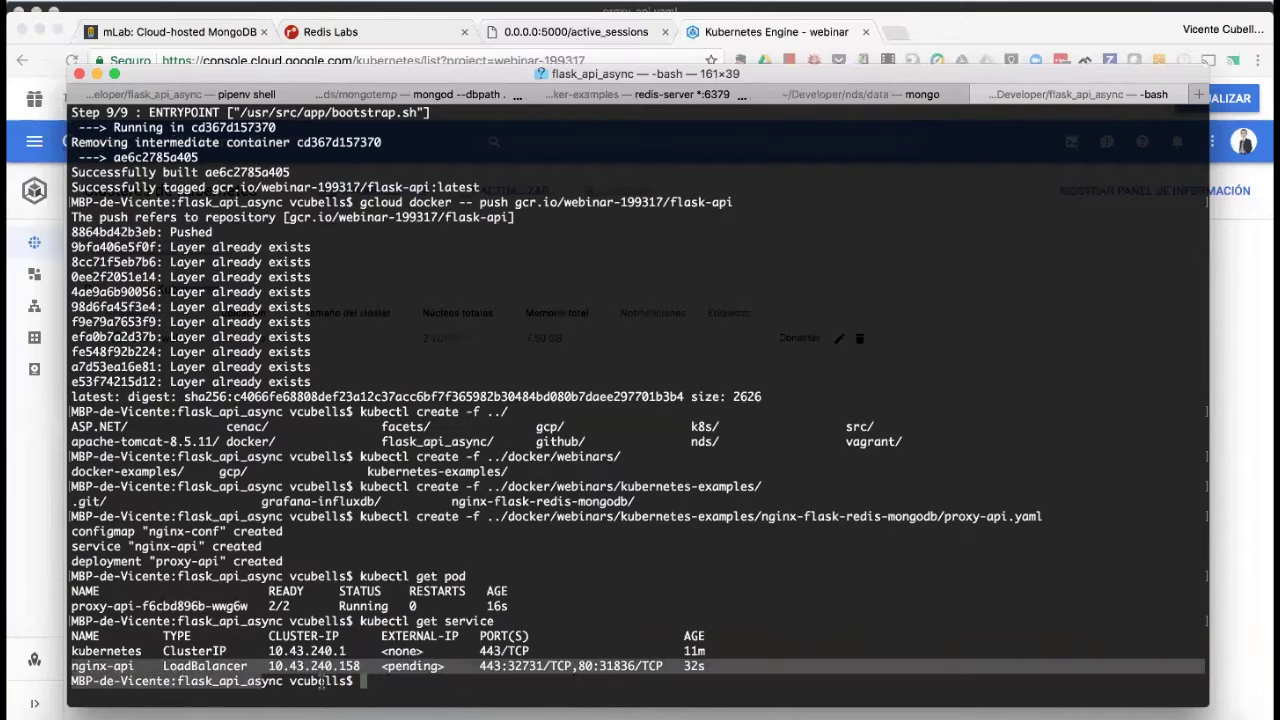
{"action": "double_click", "coordinate": [414, 667]}
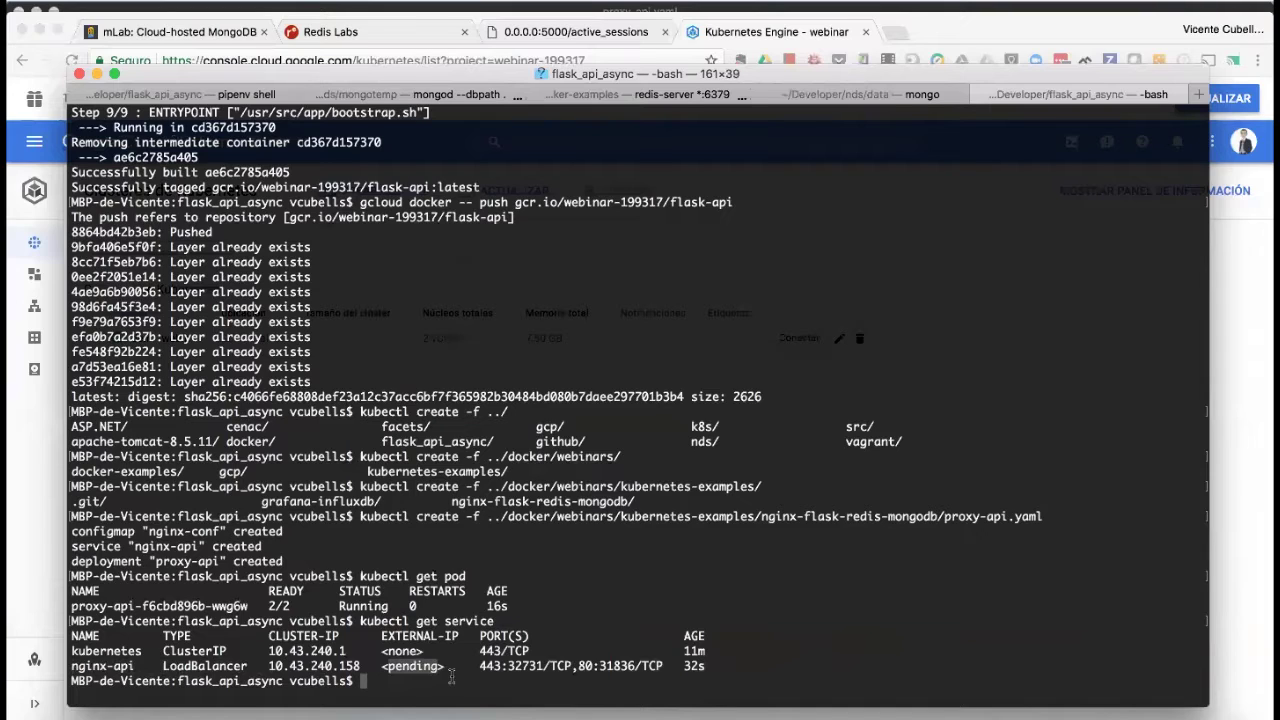
List the cluster's deployments with kubectl get deployment
{"action": "key", "text": "Up"}
{"action": "key", "text": "BackSpace"}
{"action": "key", "text": "BackSpace"}
{"action": "key", "text": "BackSpace"}
{"action": "key", "text": "BackSpace"}
{"action": "key", "text": "BackSpace"}
{"action": "key", "text": "BackSpace"}
{"action": "key", "text": "BackSpace"}
{"action": "type", "text": "d"}
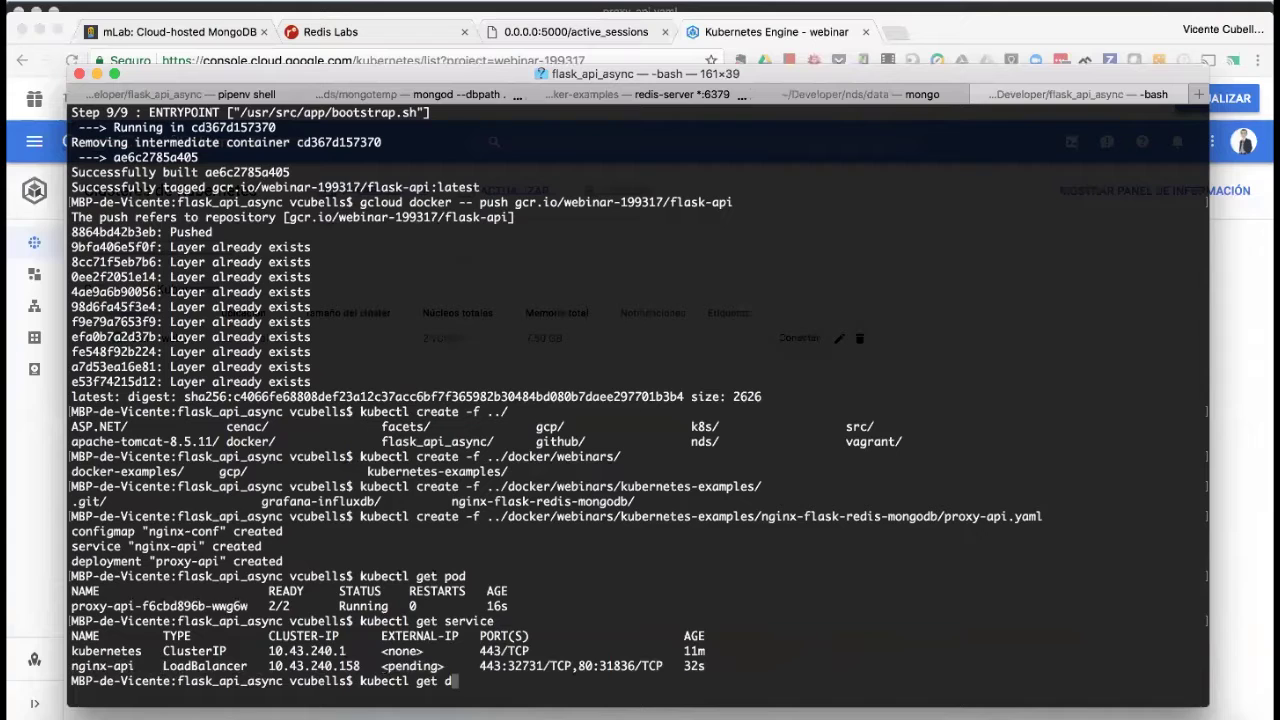
{"action": "type", "text": "eployment"}
{"action": "key", "text": "Return"}
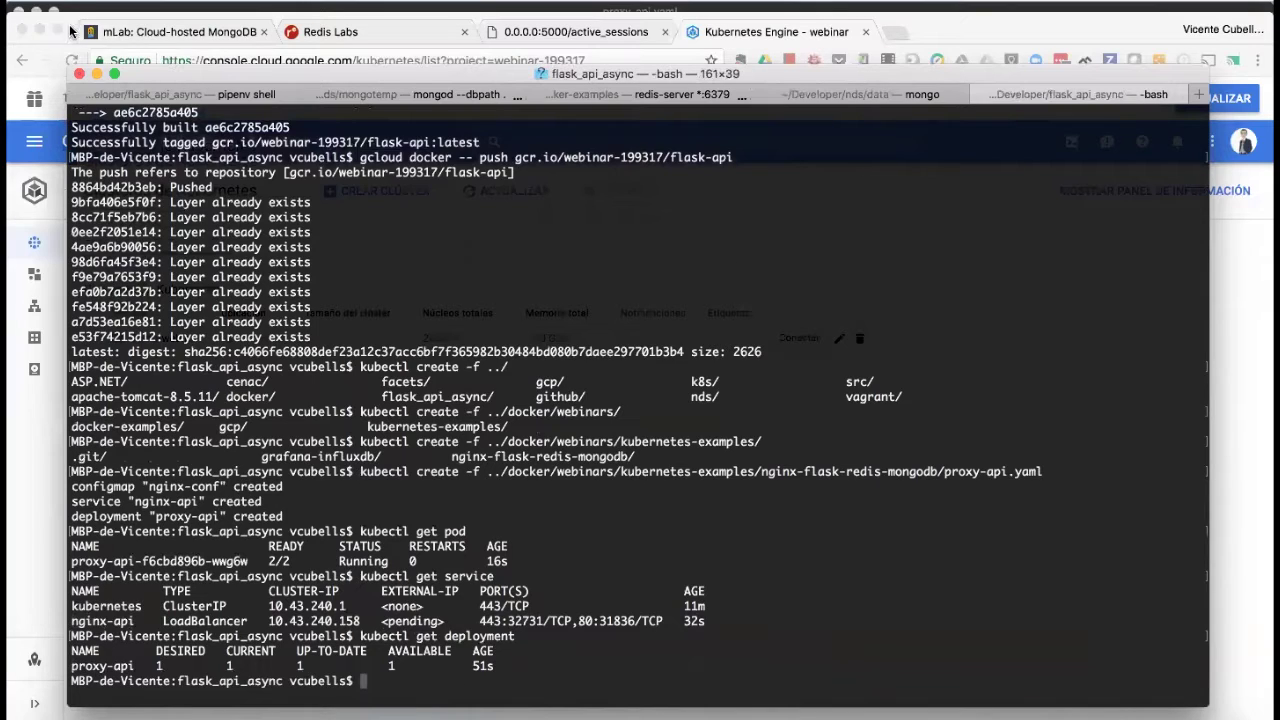
Switch to Google Chrome, review the demo-webinar cluster's details and node pool, and return to the cluster list
{"action": "left_click", "coordinate": [70, 30]}
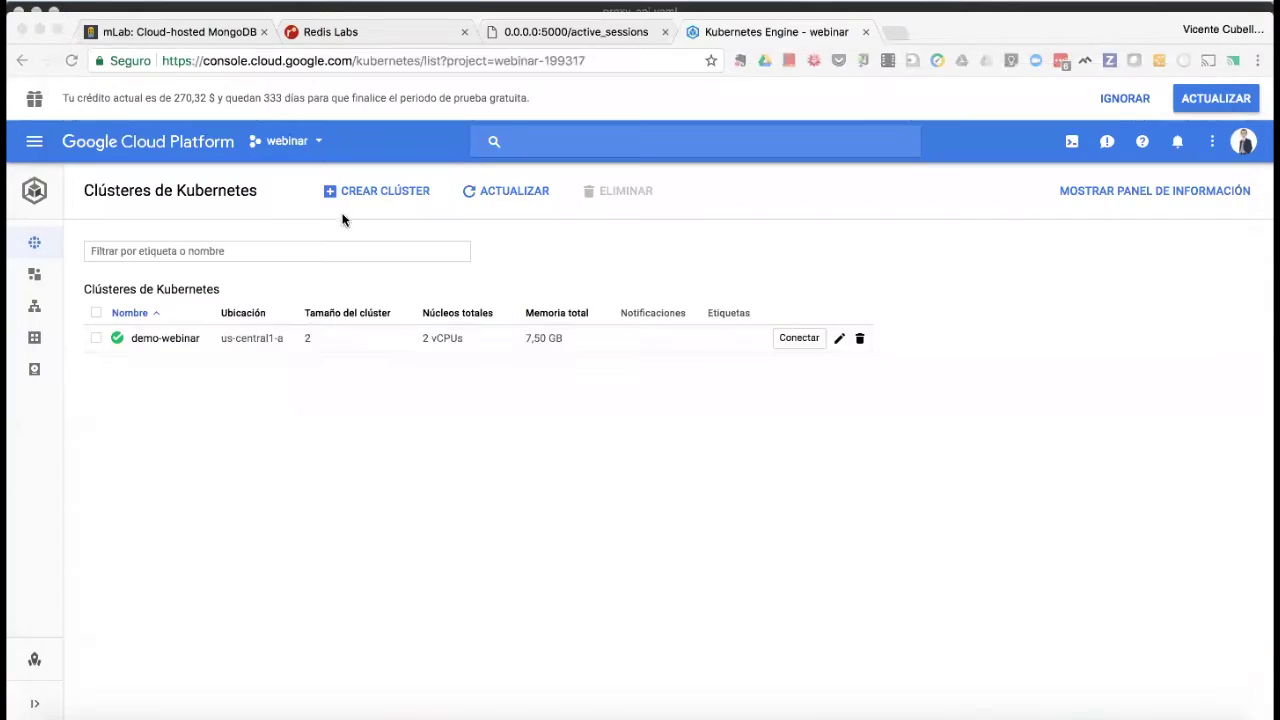
{"action": "left_click", "coordinate": [178, 342]}
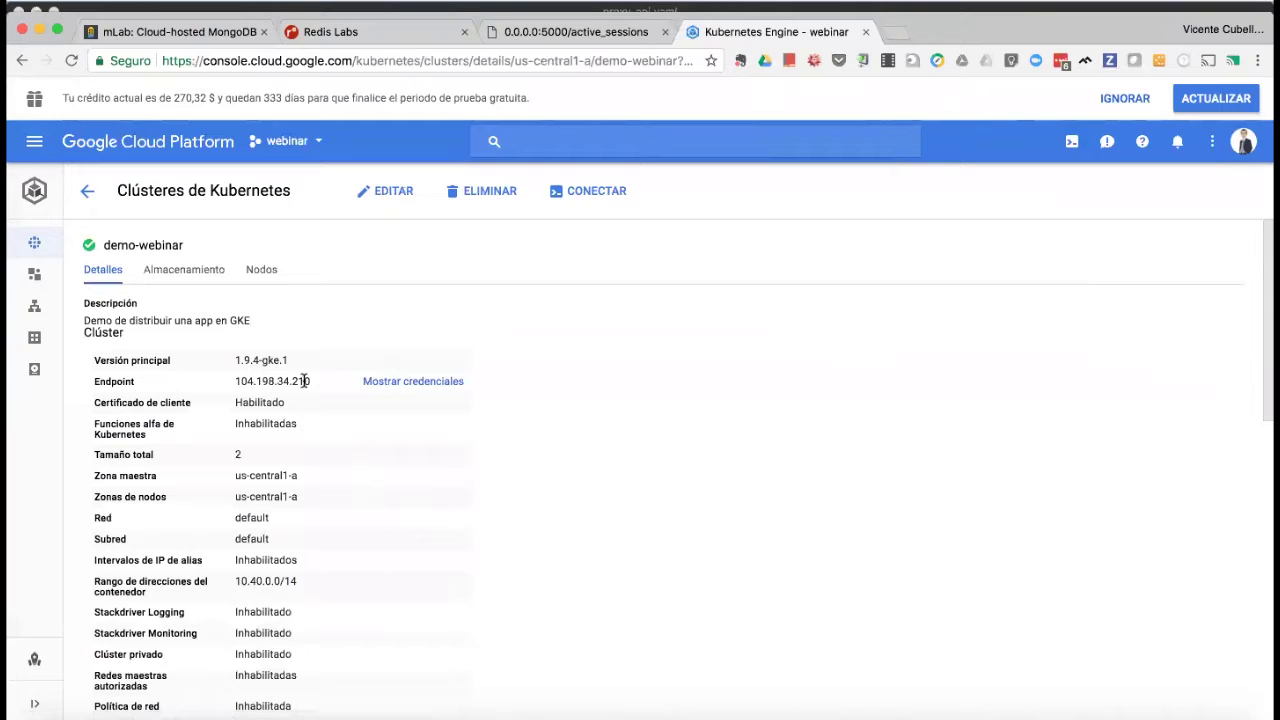
{"action": "scroll", "coordinate": [324, 436], "scroll_direction": "down", "scroll_amount": 5}
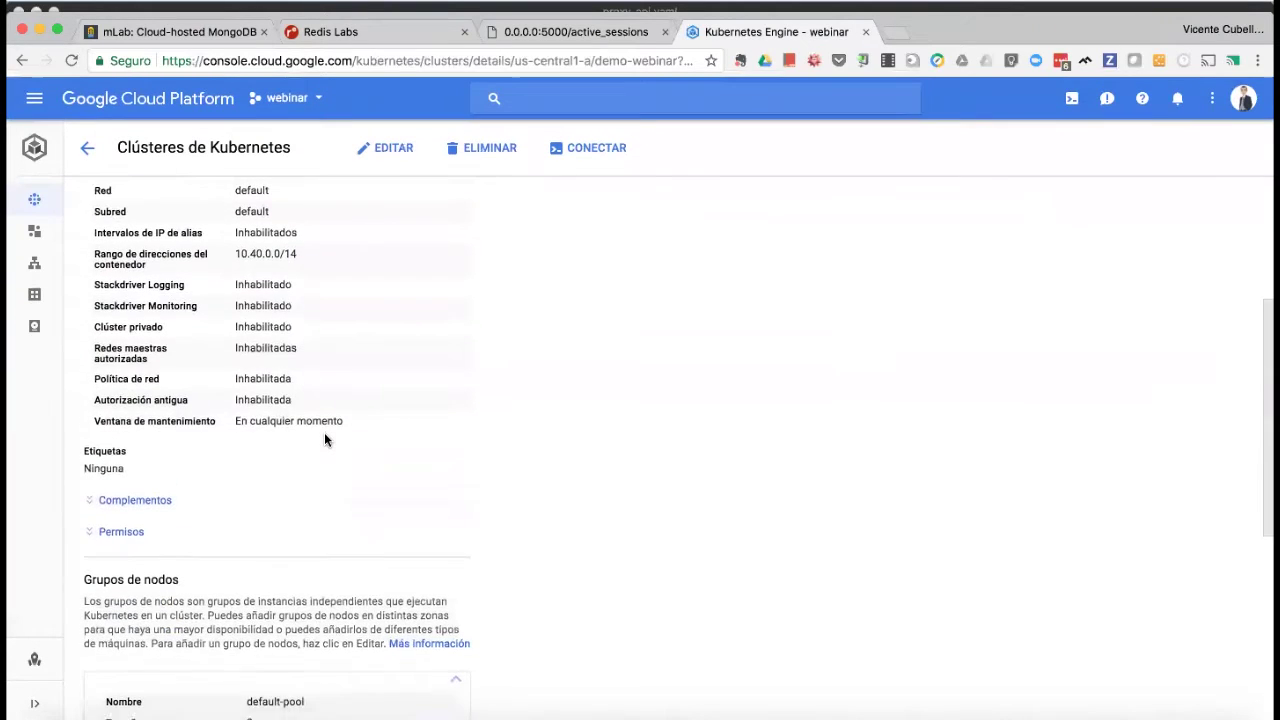
{"action": "scroll", "coordinate": [324, 438], "scroll_direction": "down", "scroll_amount": 4}
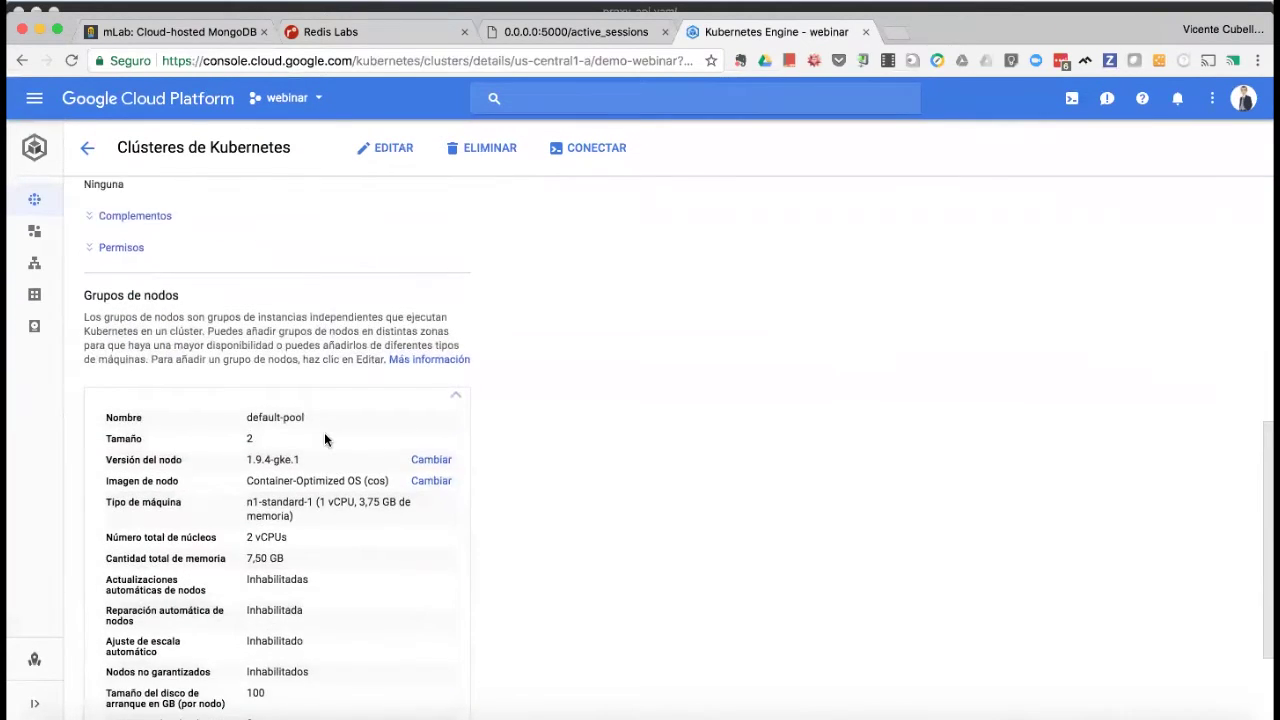
{"action": "scroll", "coordinate": [324, 432], "scroll_direction": "up", "scroll_amount": 9}
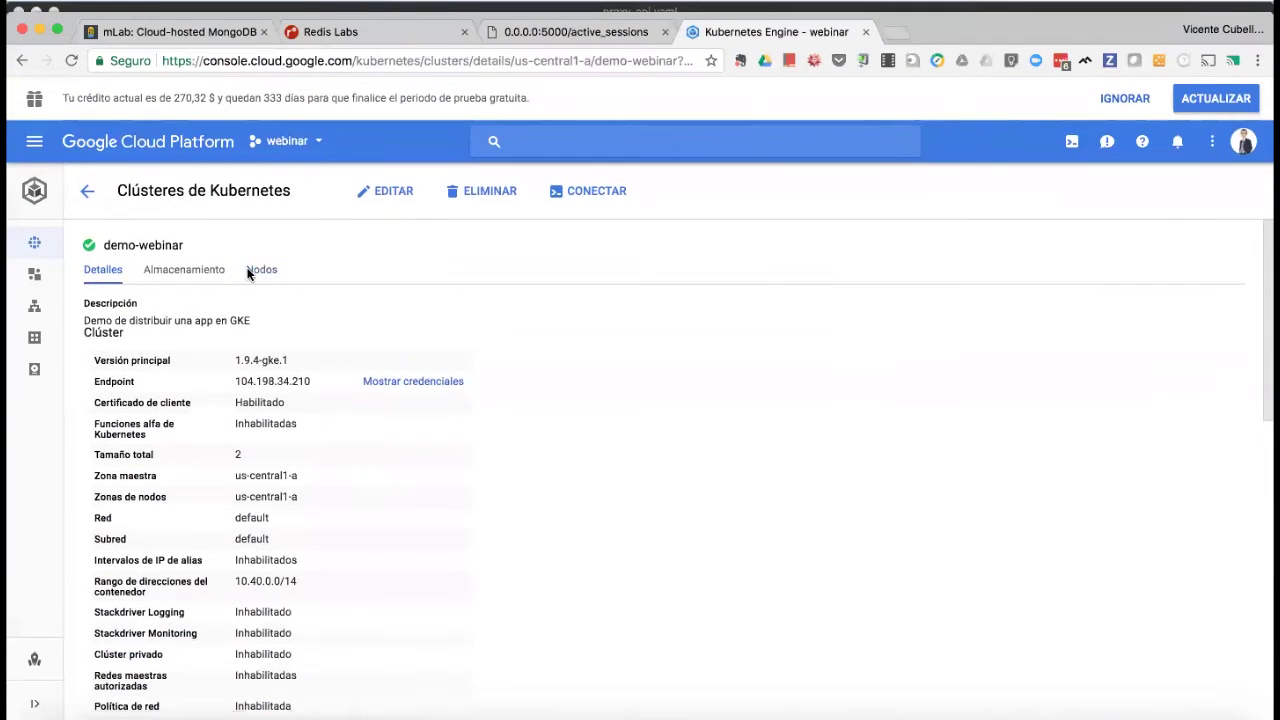
{"action": "left_click", "coordinate": [88, 197]}
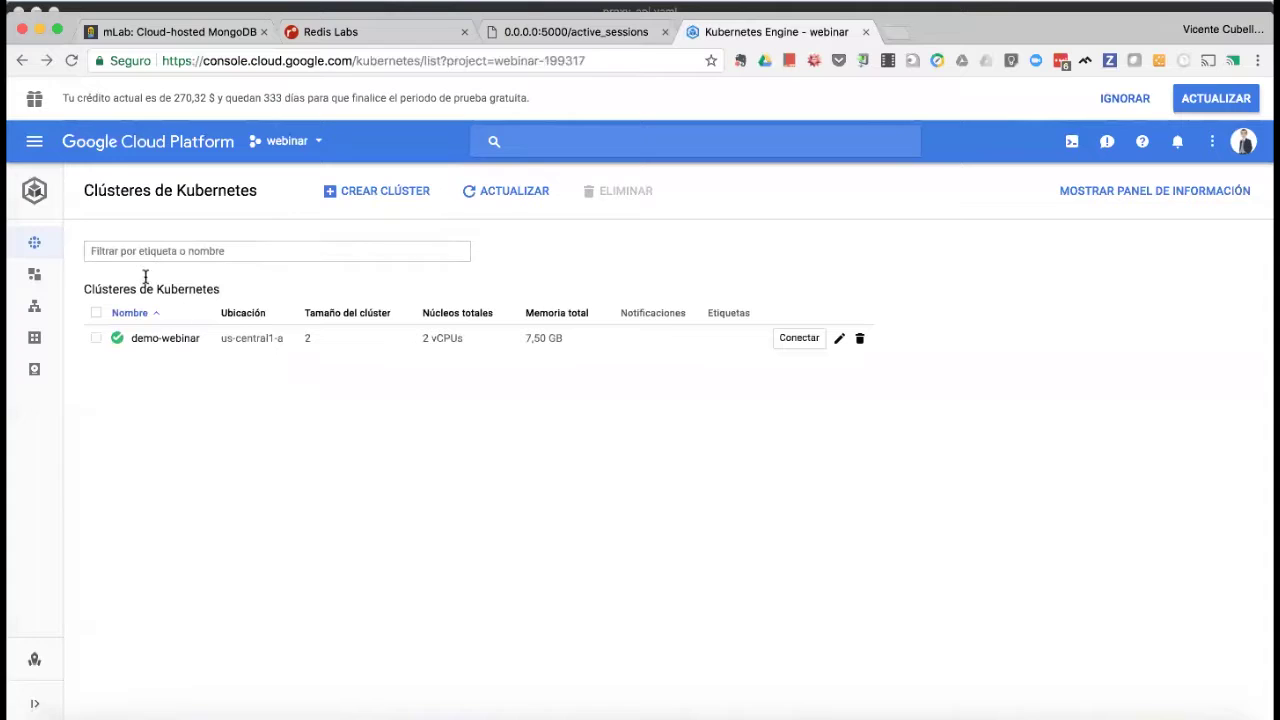
Reload the page, open the demo-webinar cluster's nodes and view the pods on the node ending in q1jp
{"action": "left_click", "coordinate": [72, 62]}
{"action": "left_click", "coordinate": [158, 339]}
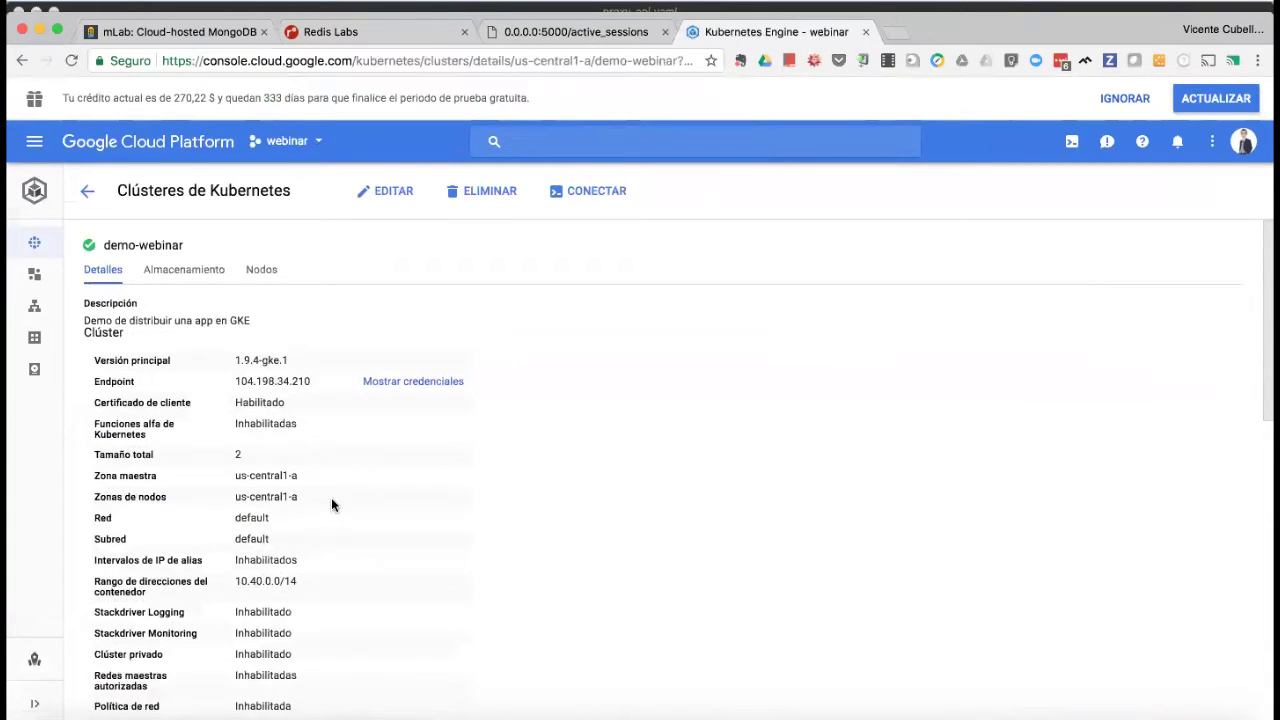
{"action": "left_click", "coordinate": [263, 226]}
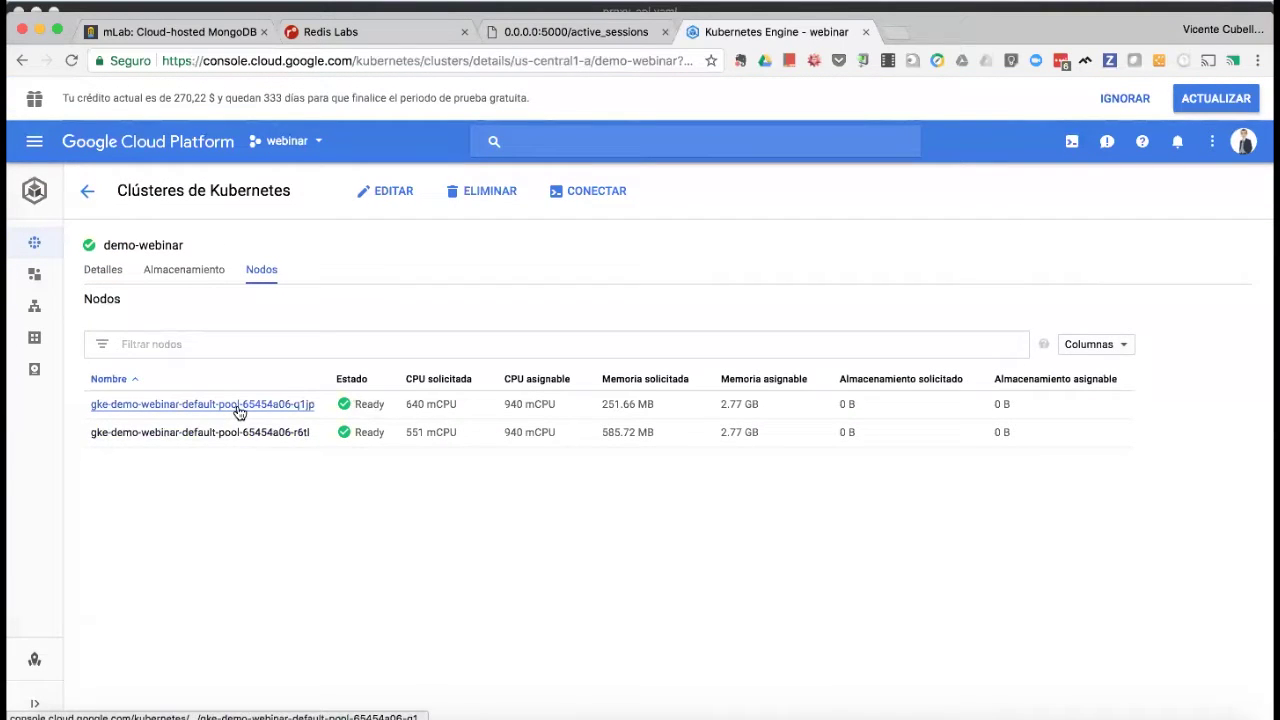
{"action": "left_click", "coordinate": [239, 405]}
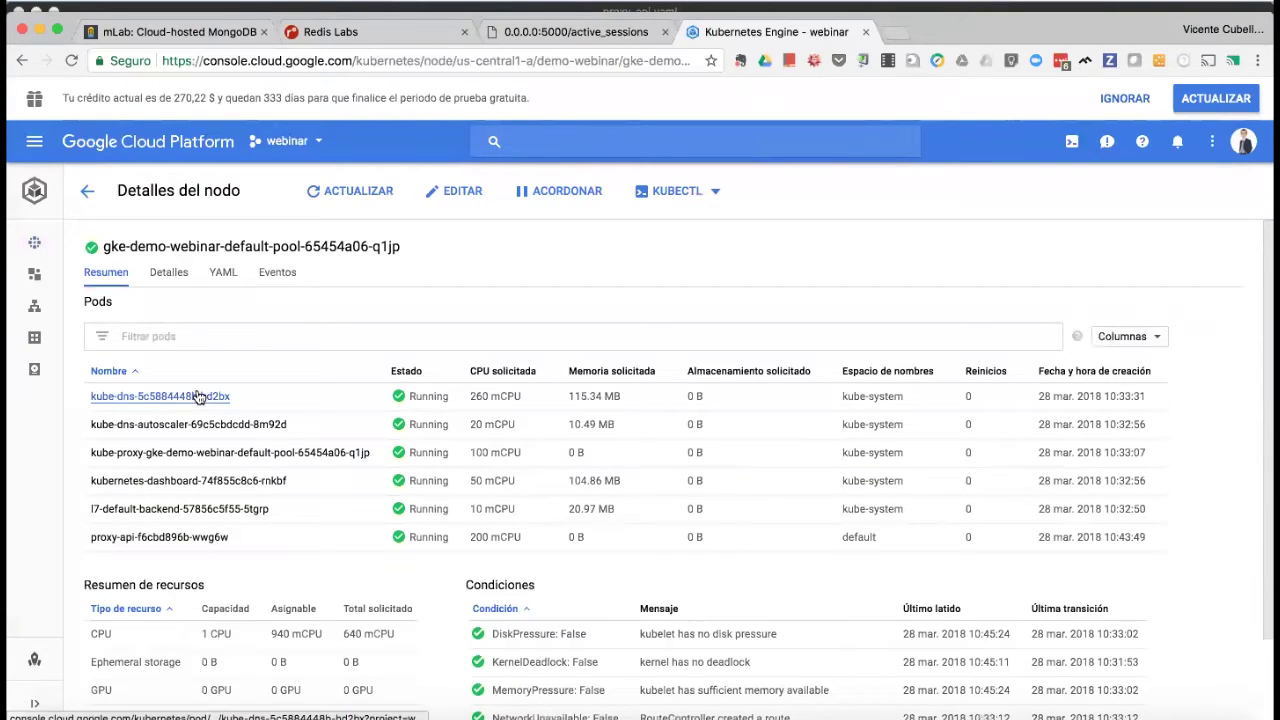
{"action": "scroll", "coordinate": [197, 392], "scroll_direction": "down", "scroll_amount": 2}
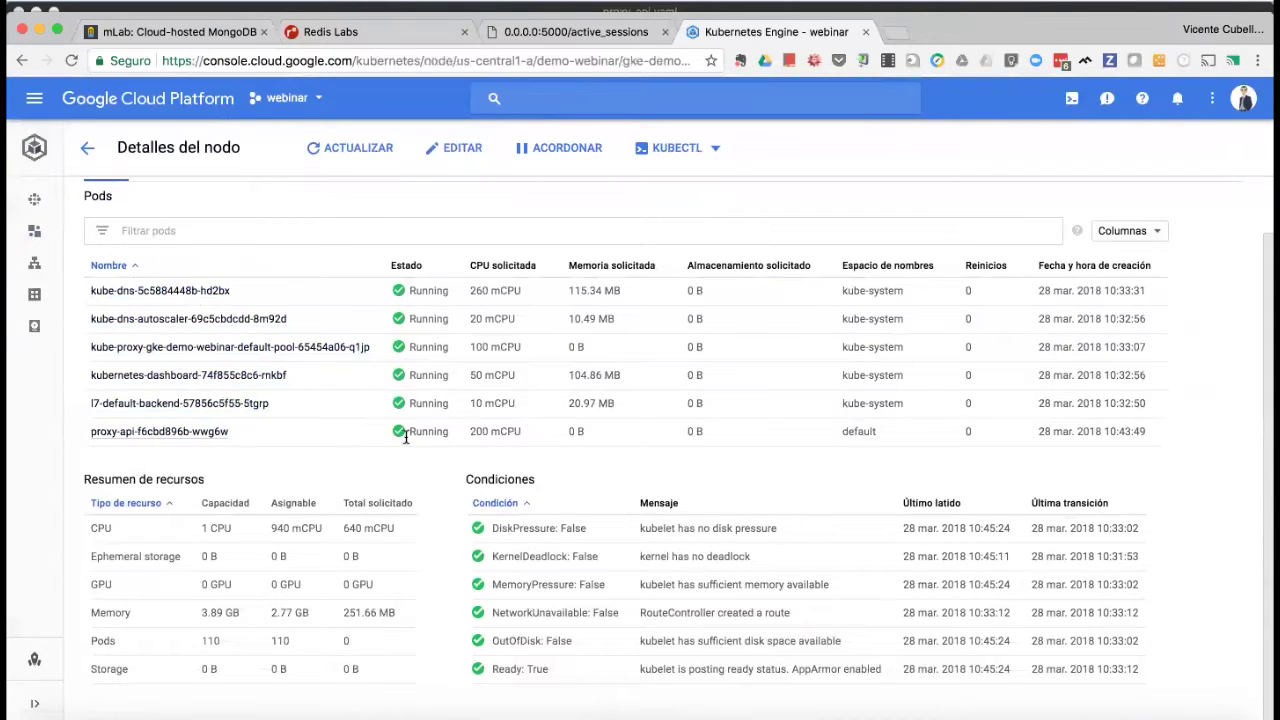
Open the proxy-api pod's details and examine the images of its containers
{"action": "left_click", "coordinate": [201, 434]}
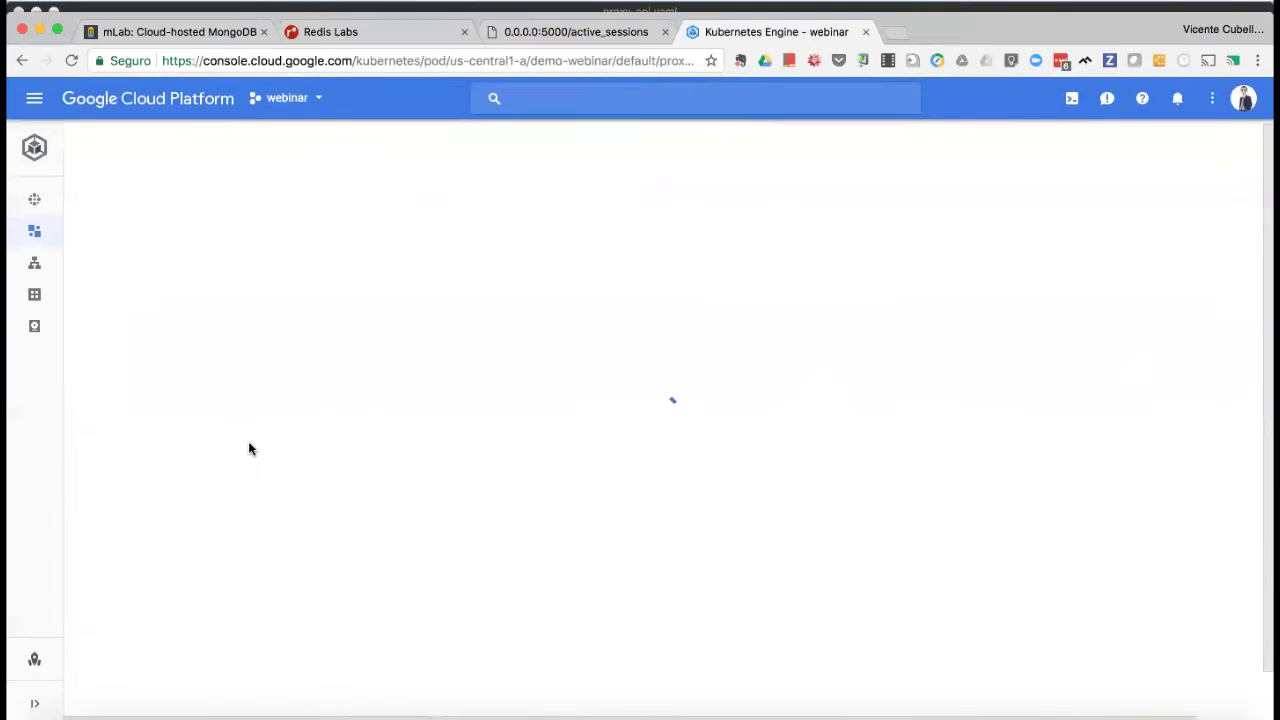
{"action": "scroll", "coordinate": [310, 504], "scroll_direction": "down", "scroll_amount": 1}
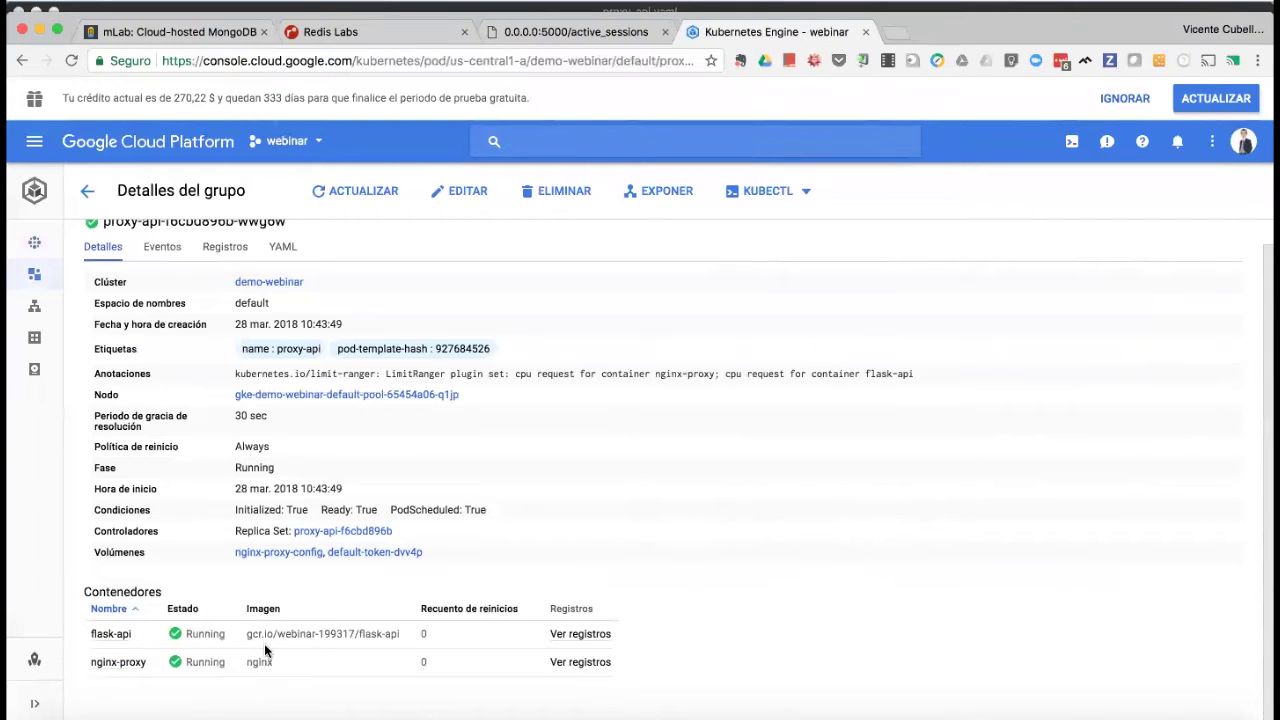
{"action": "left_click_drag", "start_coordinate": [273, 662], "coordinate": [240, 637]}
{"action": "left_click", "coordinate": [742, 553]}
In Terminal, run kubectl get service again and copy the nginx-api service's external IP
{"action": "left_click", "coordinate": [833, 713]}
{"action": "key", "text": "Up"}
{"action": "key", "text": "Up"}
{"action": "key", "text": "Return"}
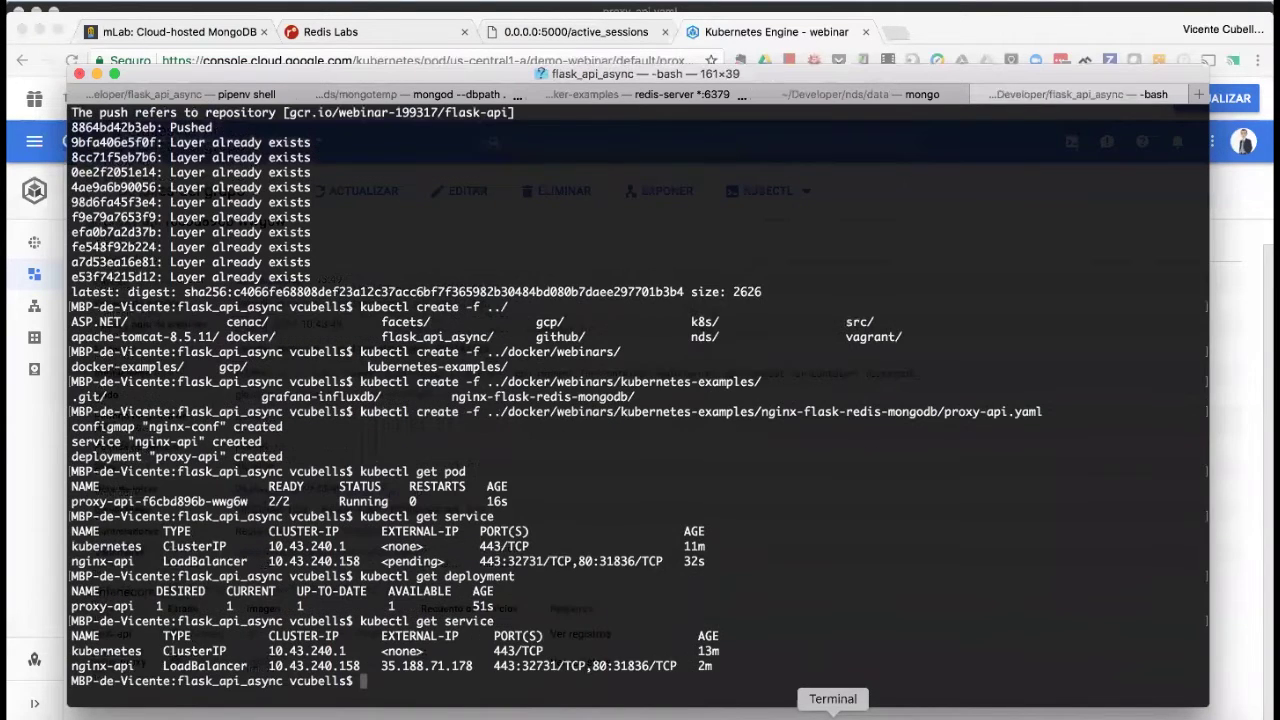
{"action": "left_click_drag", "start_coordinate": [394, 671], "coordinate": [474, 675]}
{"action": "key", "text": "super+c"}
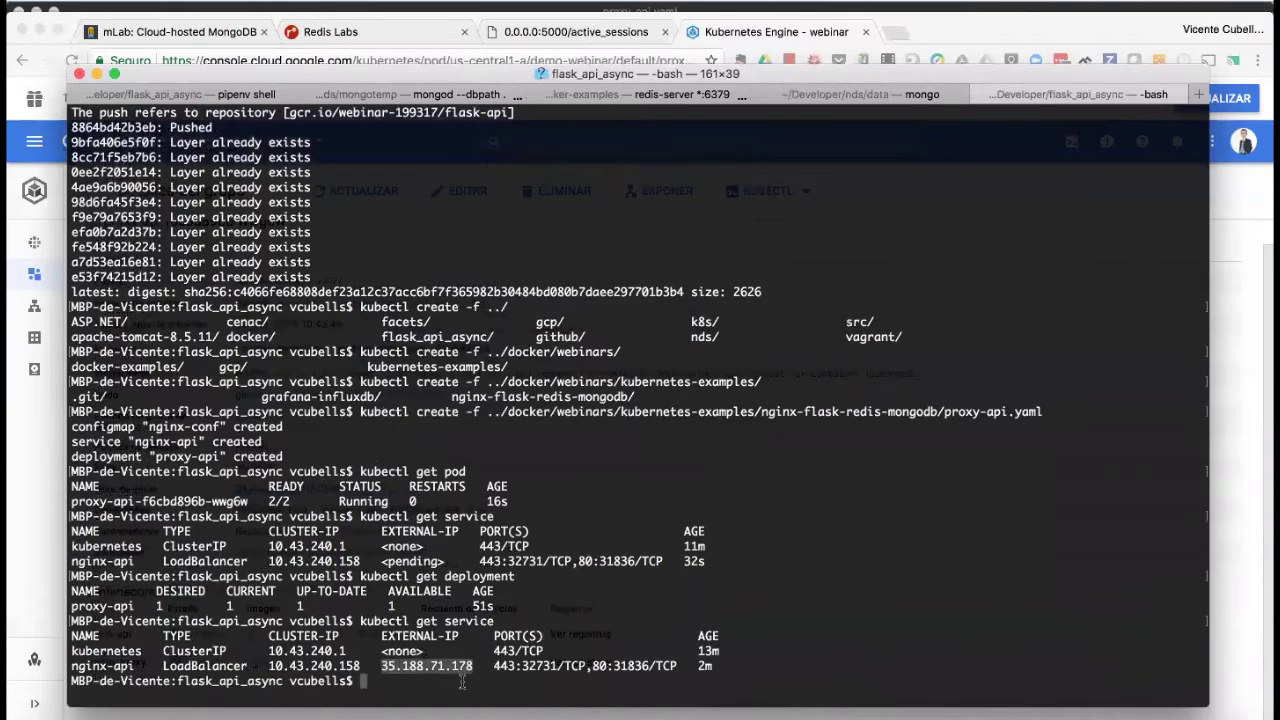
Switch to Google Chrome and load the copied address 35.188.71.178 in a new tab
{"action": "left_click", "coordinate": [733, 702]}
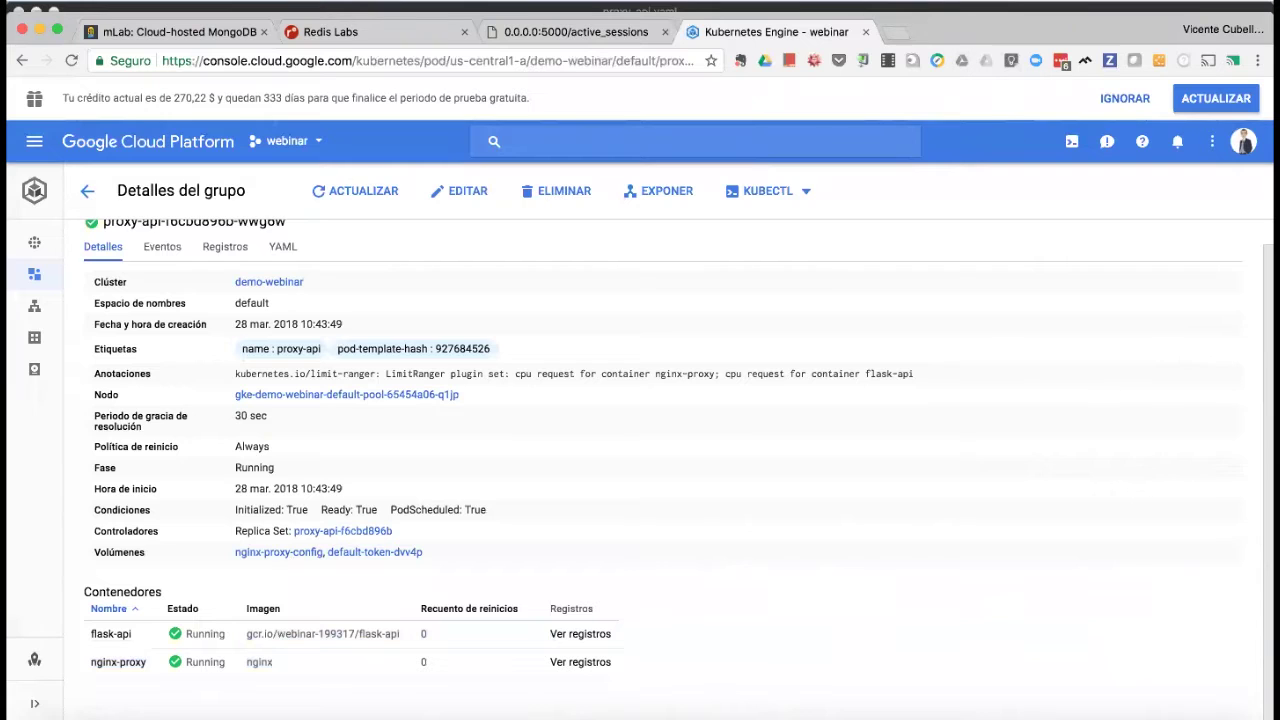
{"action": "left_click", "coordinate": [893, 36]}
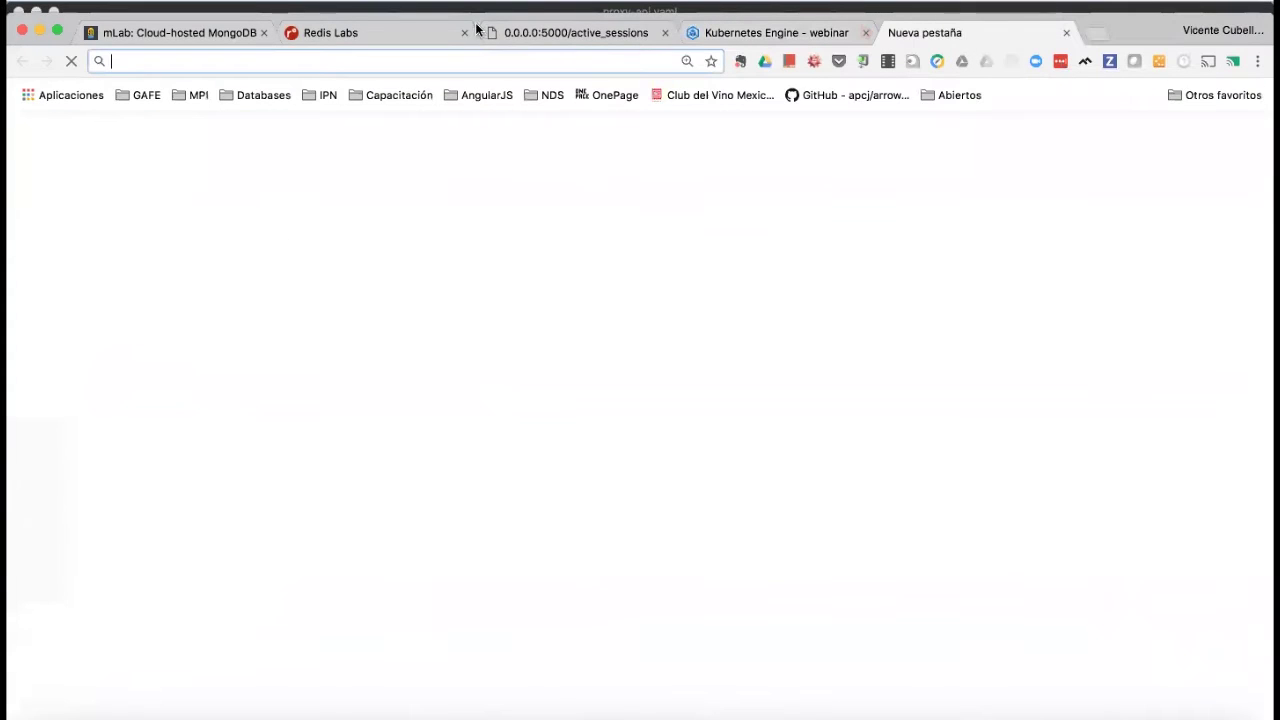
{"action": "key", "text": "super+v"}
{"action": "key", "text": "Return"}
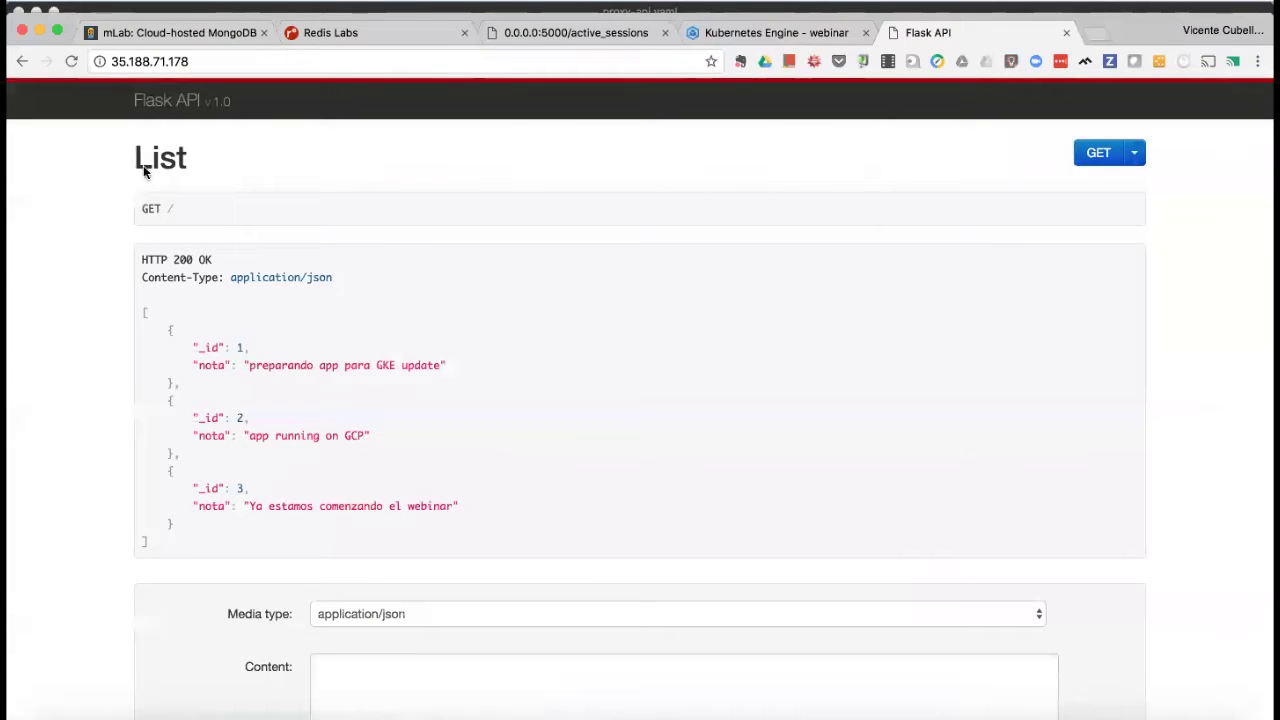
View the local 0.0.0.0:5000/active_sessions page and return to the deployed Flask API page
{"action": "left_click", "coordinate": [544, 33]}
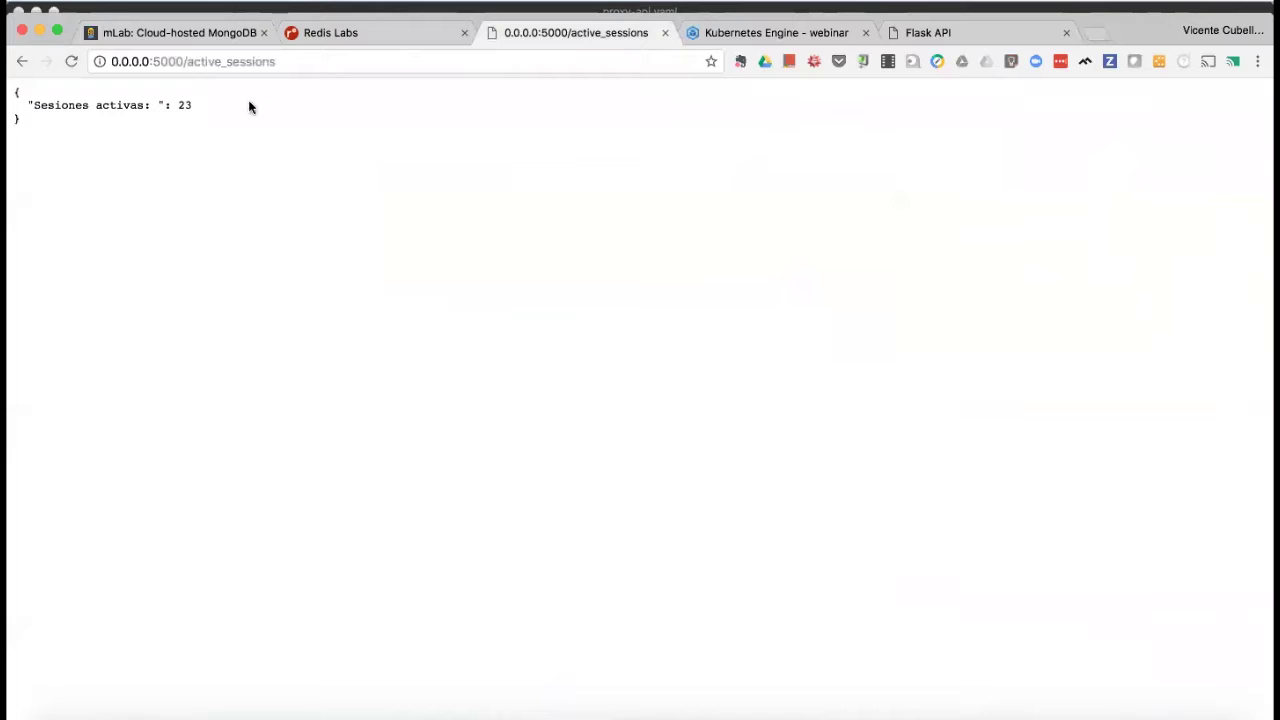
{"action": "left_click", "coordinate": [925, 33]}
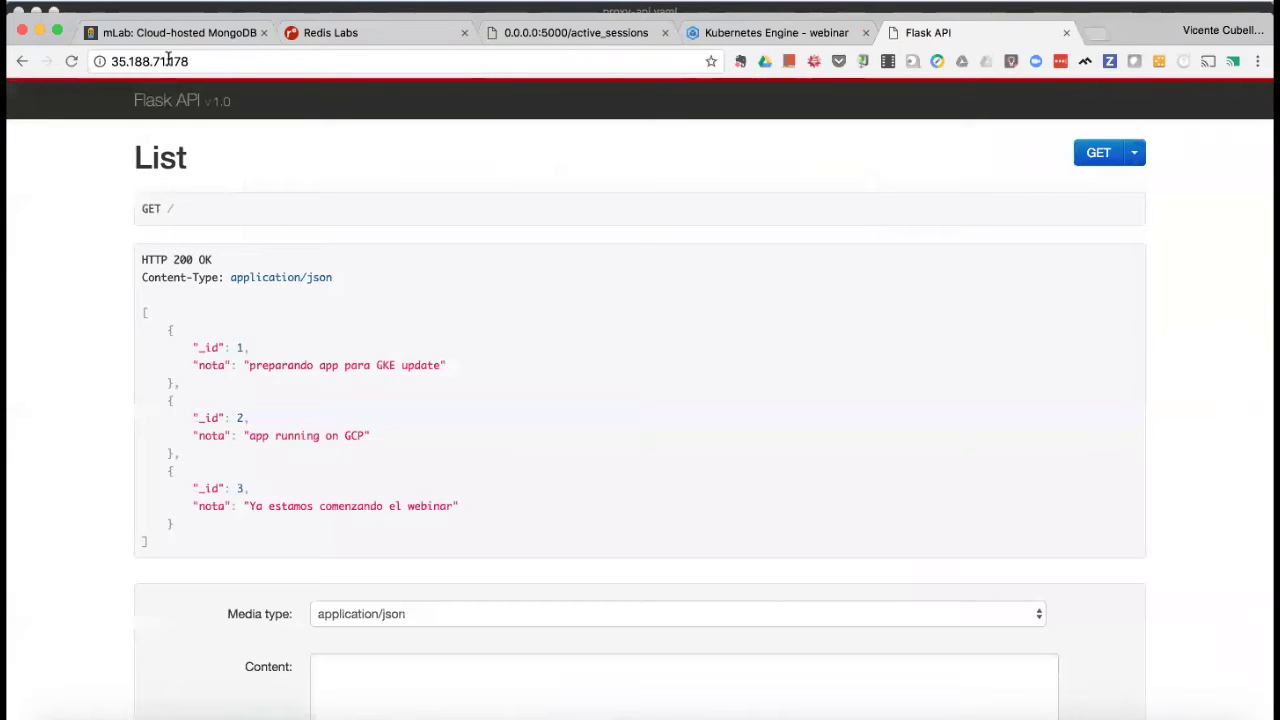
Load the local API root at 0.0.0.0:5000 and compare its notes list with the deployed Flask API page
{"action": "scroll", "coordinate": [296, 279], "scroll_direction": "down", "scroll_amount": 2}
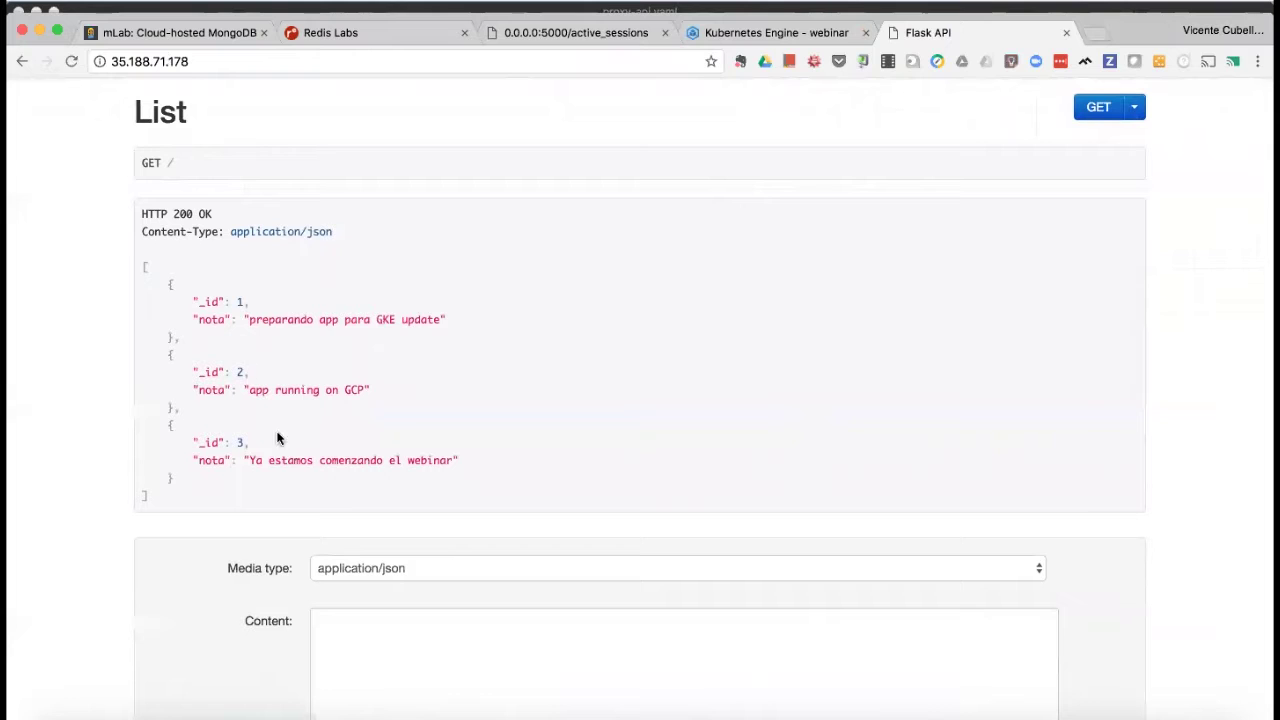
{"action": "left_click", "coordinate": [538, 35]}
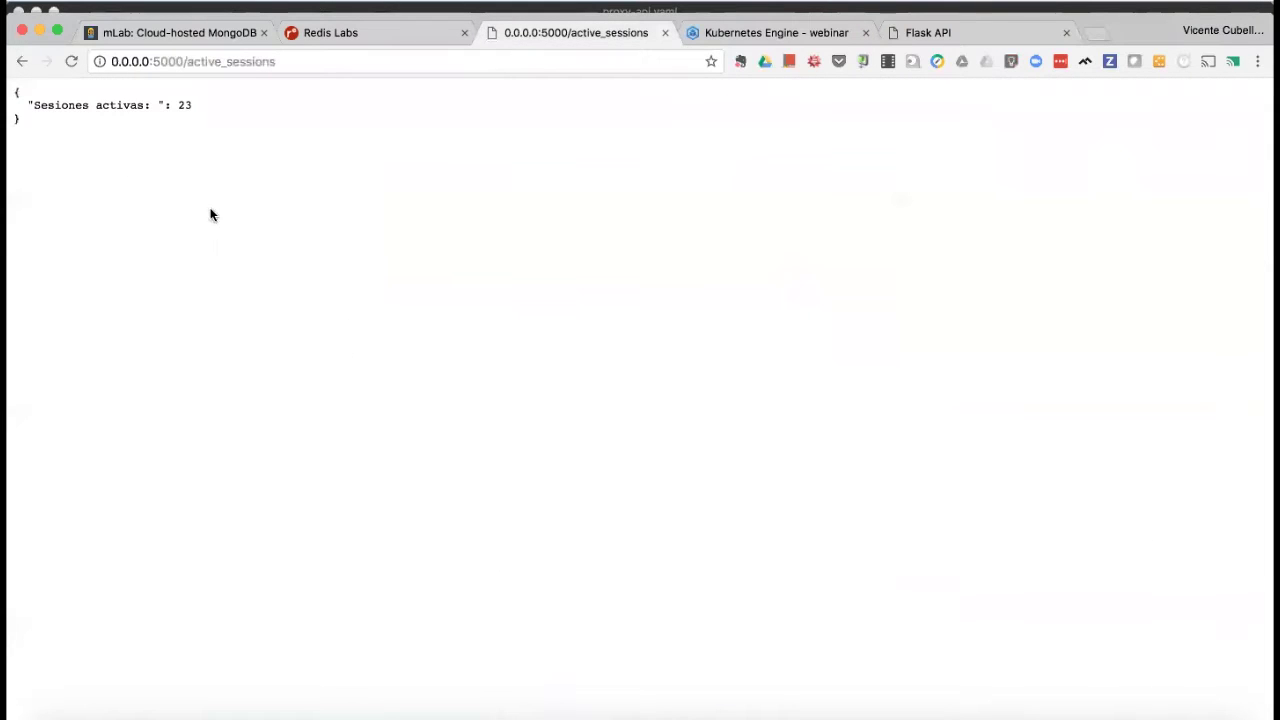
{"action": "left_click", "coordinate": [247, 61]}
{"action": "left_click", "coordinate": [188, 61]}
{"action": "left_click_drag", "start_coordinate": [188, 61], "coordinate": [435, 57]}
{"action": "key", "text": "BackSpace"}
{"action": "key", "text": "Return"}
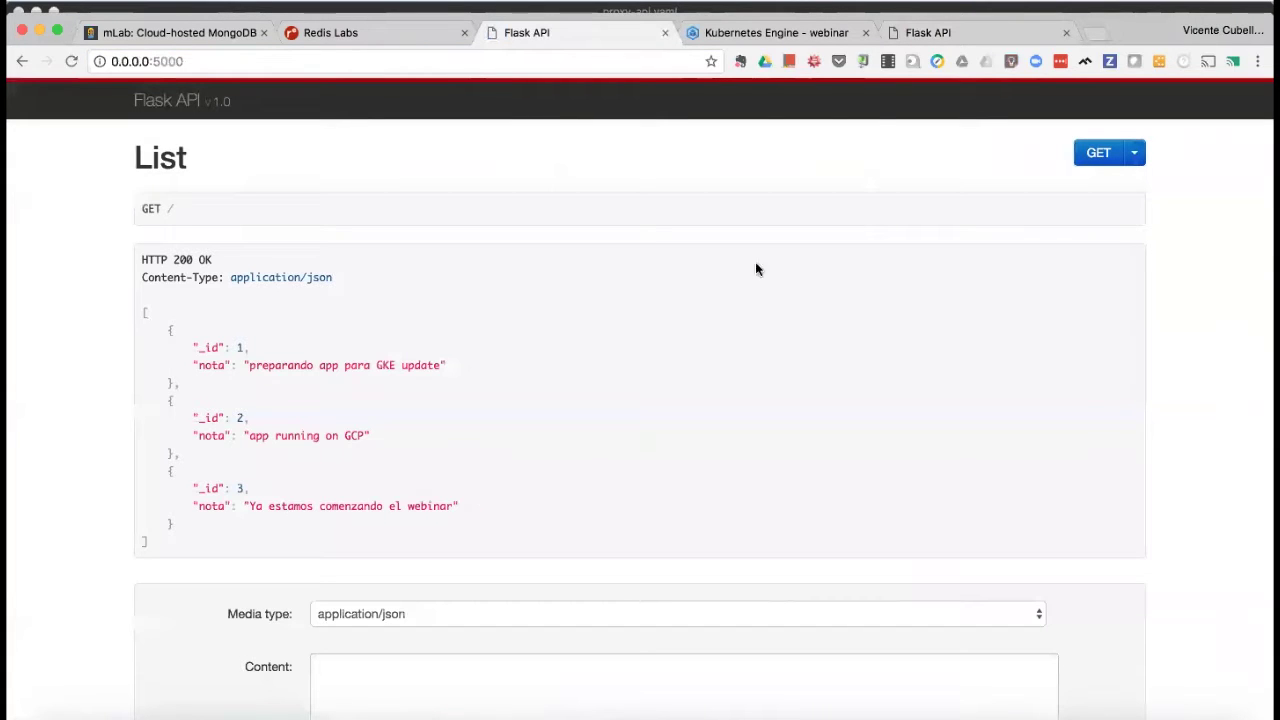
{"action": "left_click", "coordinate": [932, 32]}
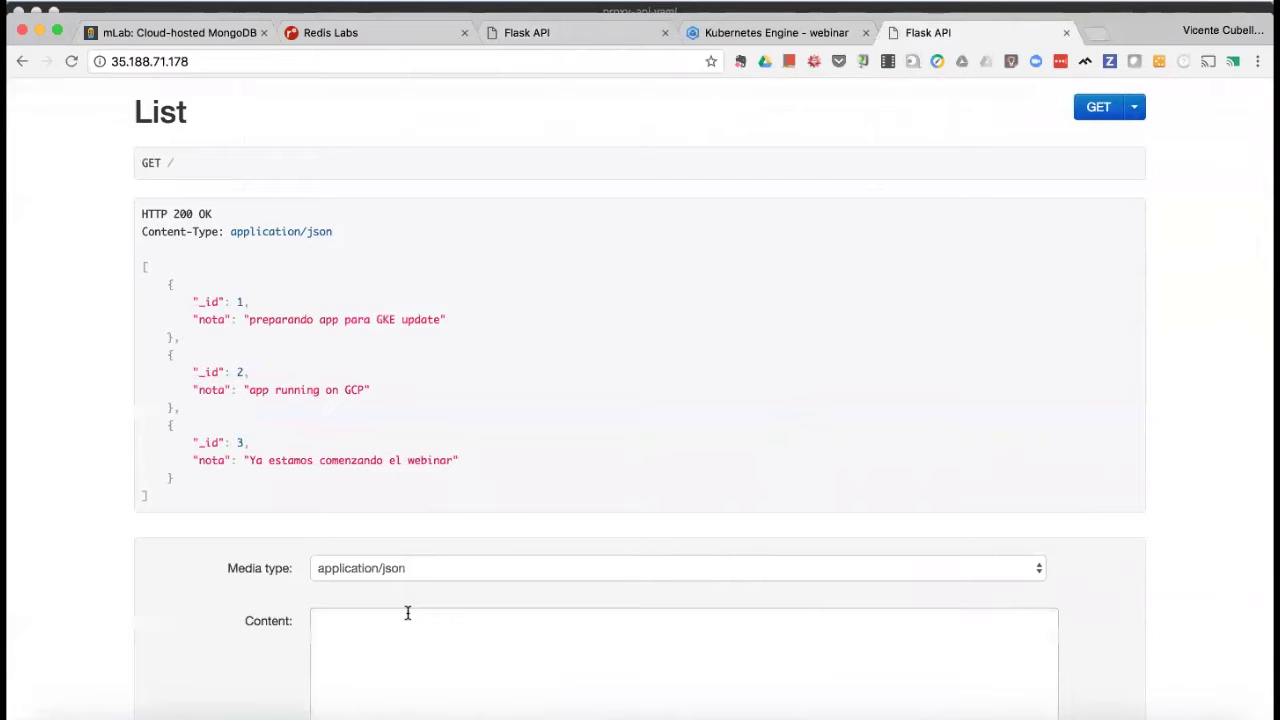
Copy the note with _id 3 into the deployed API's request content and change its _id to 4
{"action": "scroll", "coordinate": [208, 318], "scroll_direction": "down", "scroll_amount": 2}
{"action": "left_click_drag", "start_coordinate": [167, 324], "coordinate": [199, 372]}
{"action": "key", "text": "super+c"}
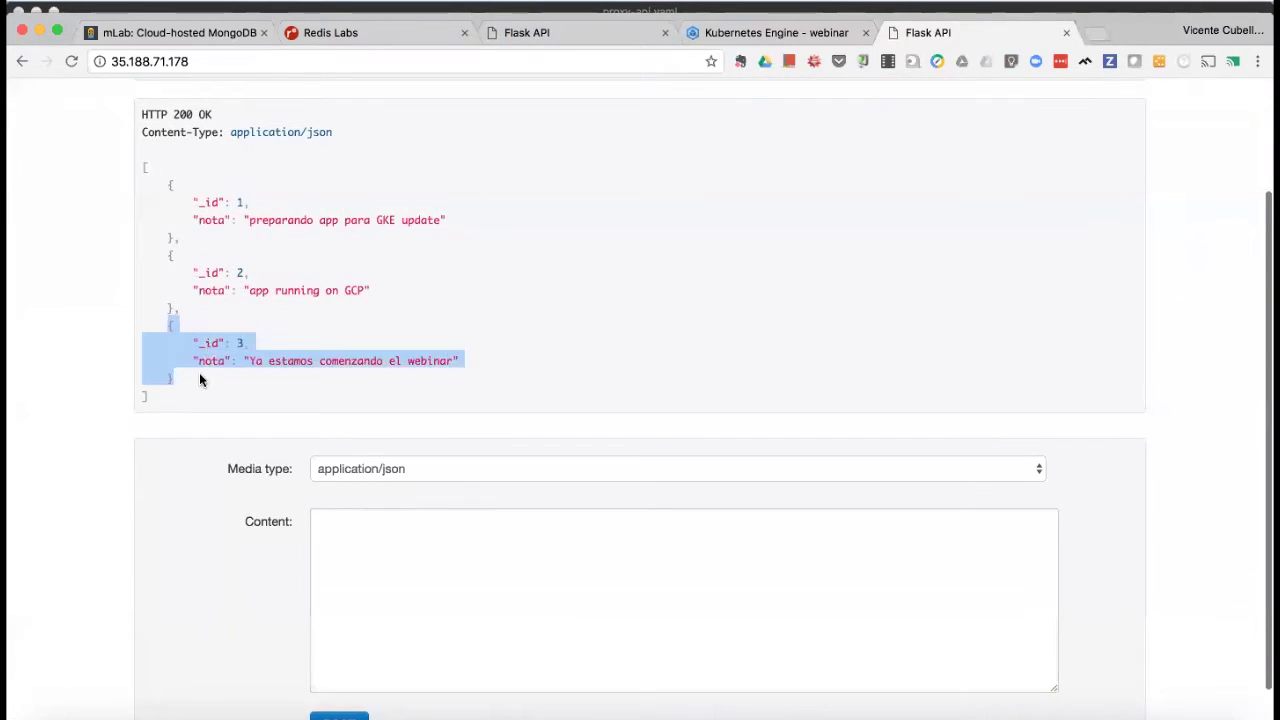
{"action": "left_click", "coordinate": [335, 521]}
{"action": "key", "text": "super+v"}
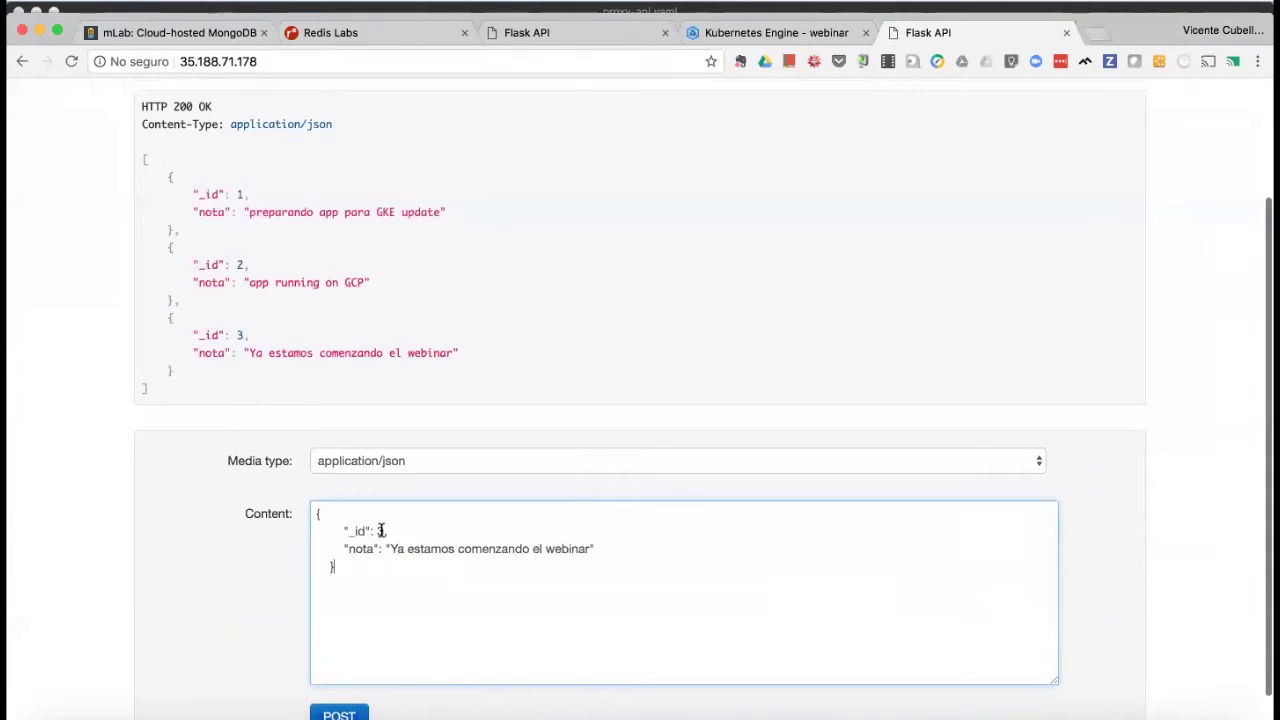
{"action": "double_click", "coordinate": [381, 530]}
{"action": "key", "text": "BackSpace"}
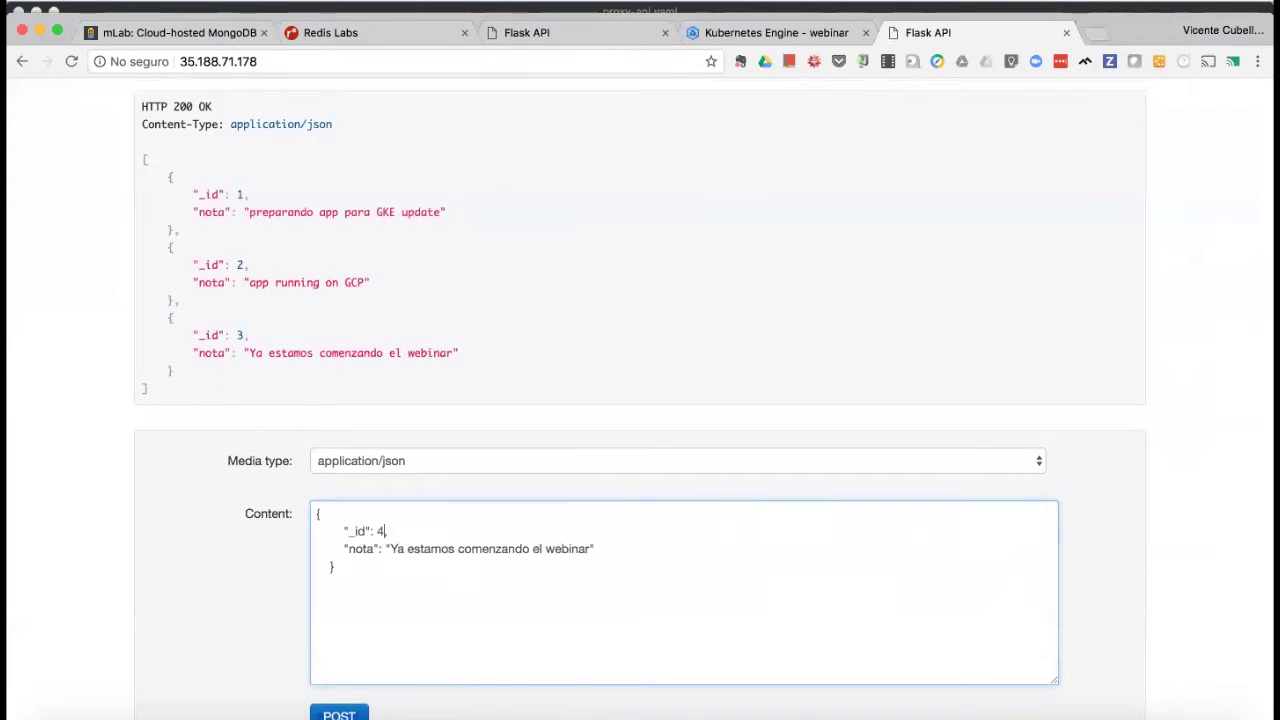
Replace the nota text with "Ya tenemos la app en GCP" and submit the record as a POST request
{"action": "left_click_drag", "start_coordinate": [390, 549], "coordinate": [598, 550]}
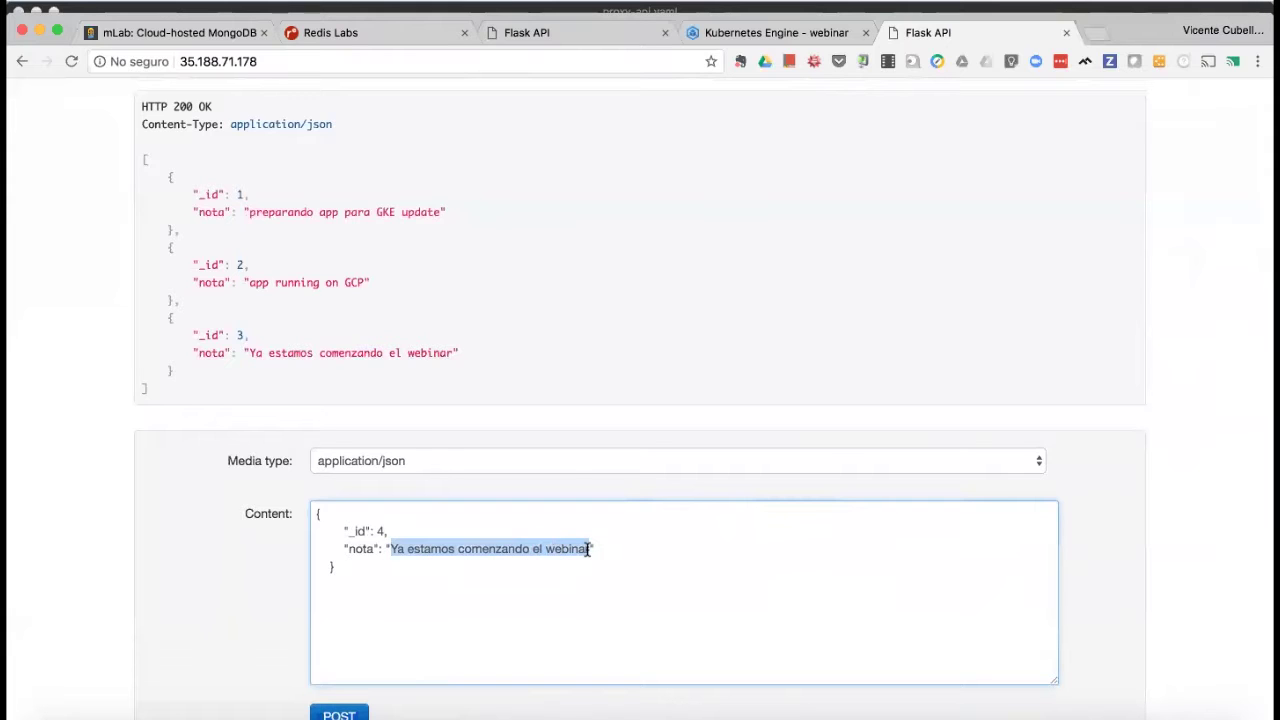
{"action": "type", "text": "Est"}
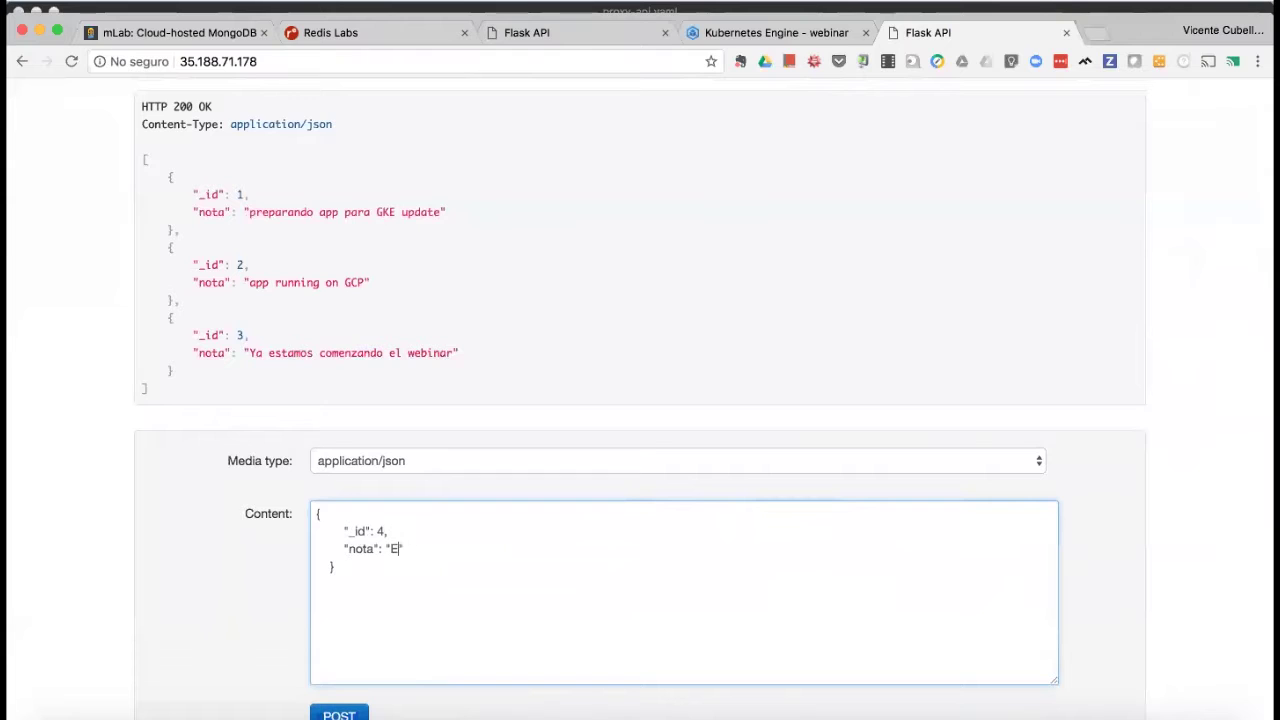
{"action": "type", "text": "tenemos la pp en GCP"}
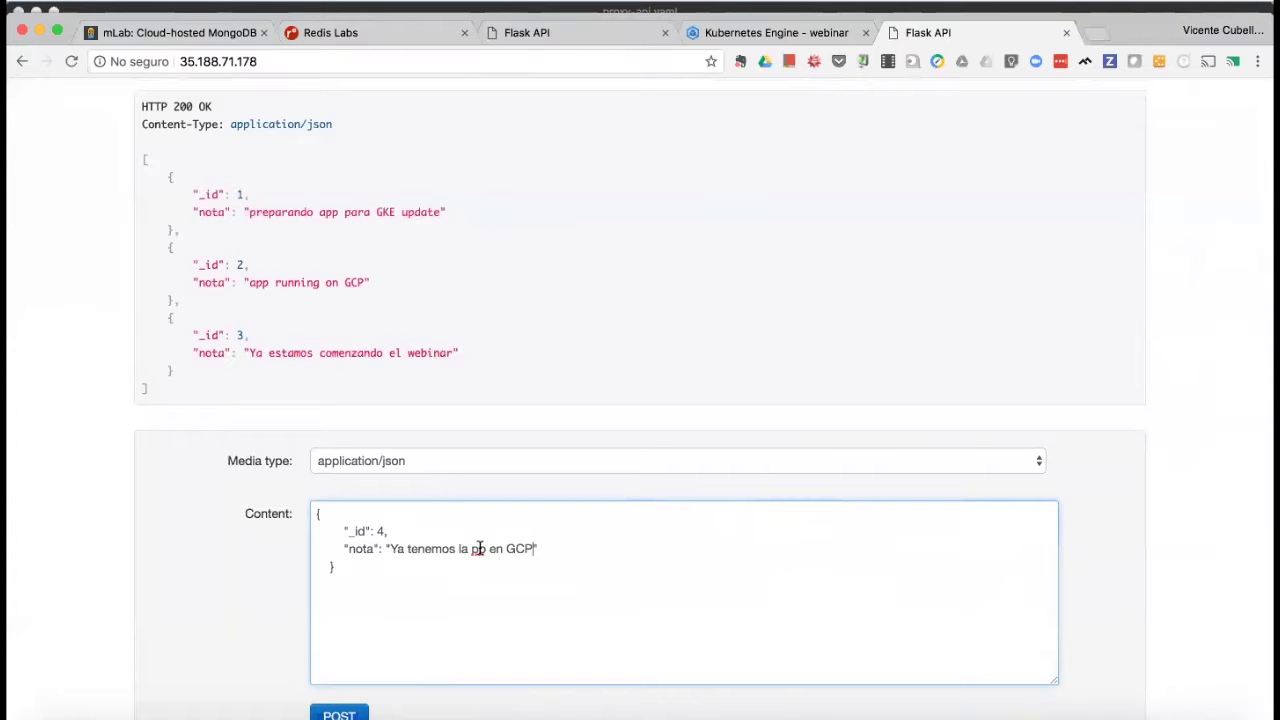
{"action": "double_click", "coordinate": [478, 548]}
{"action": "type", "text": "app"}
{"action": "scroll", "coordinate": [460, 560], "scroll_direction": "down", "scroll_amount": 1}
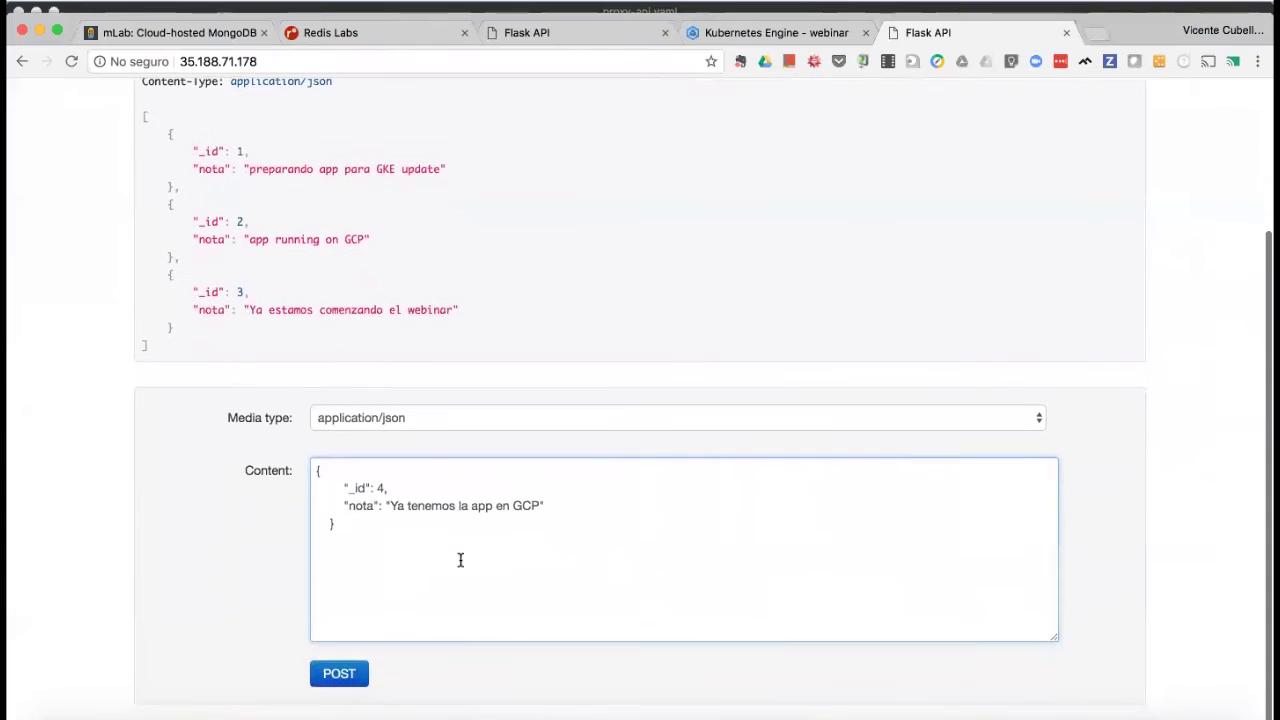
{"action": "left_click", "coordinate": [338, 675]}
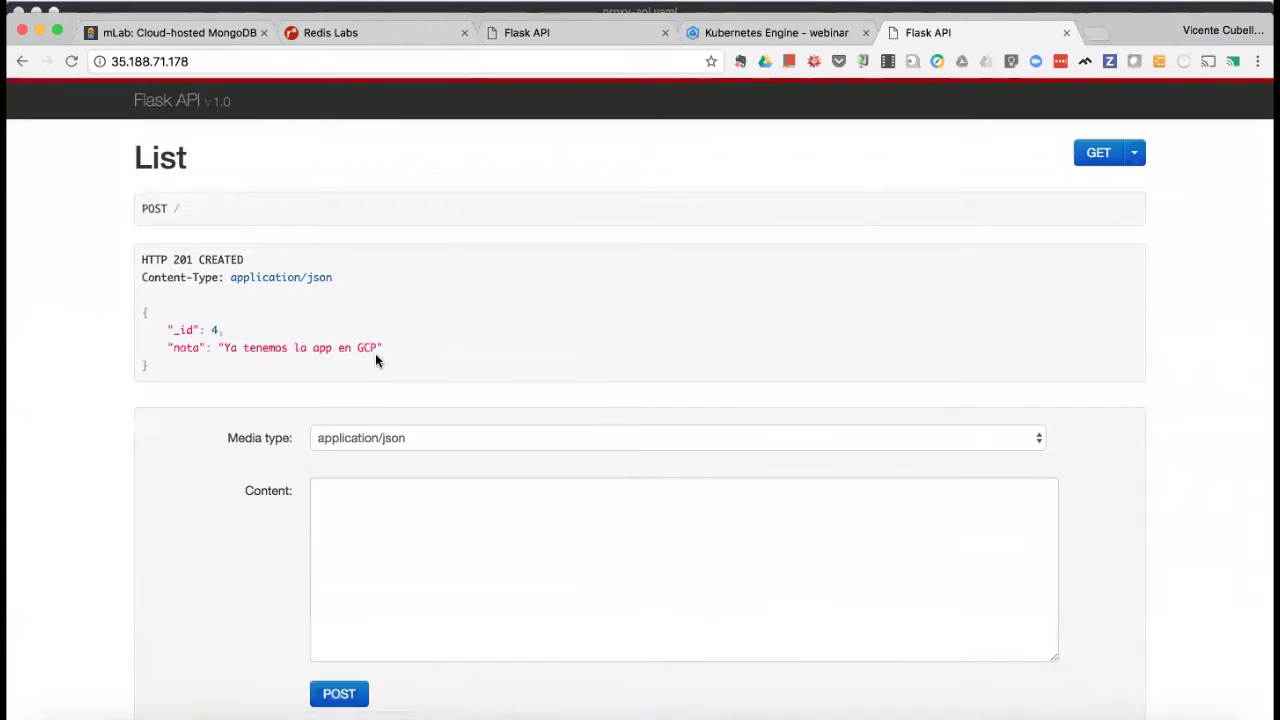
Reload the full notes list at 35.188.71.178 and open the new note's detail page at /4/
{"action": "left_click", "coordinate": [213, 53]}
{"action": "key", "text": "Return"}
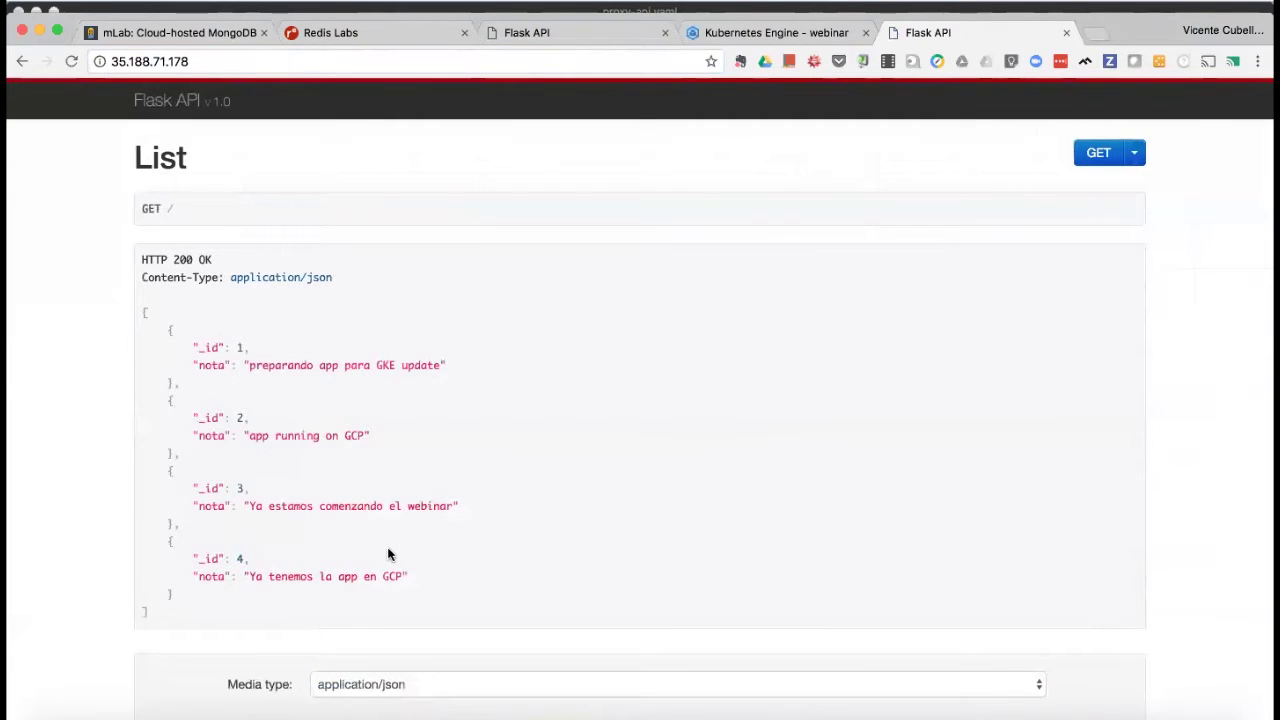
{"action": "scroll", "coordinate": [389, 554], "scroll_direction": "down", "scroll_amount": 1}
{"action": "left_click", "coordinate": [226, 62]}
{"action": "left_click", "coordinate": [224, 61]}
{"action": "type", "text": "/4/"}
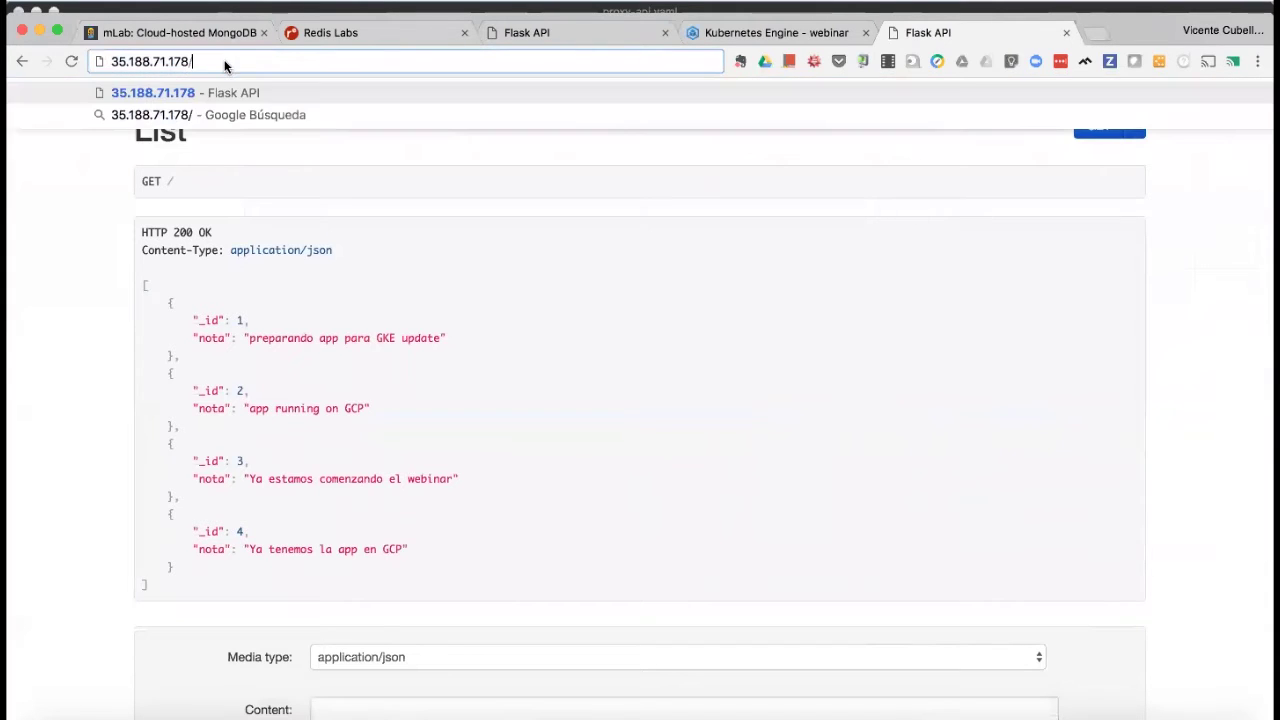
{"action": "key", "text": "Return"}
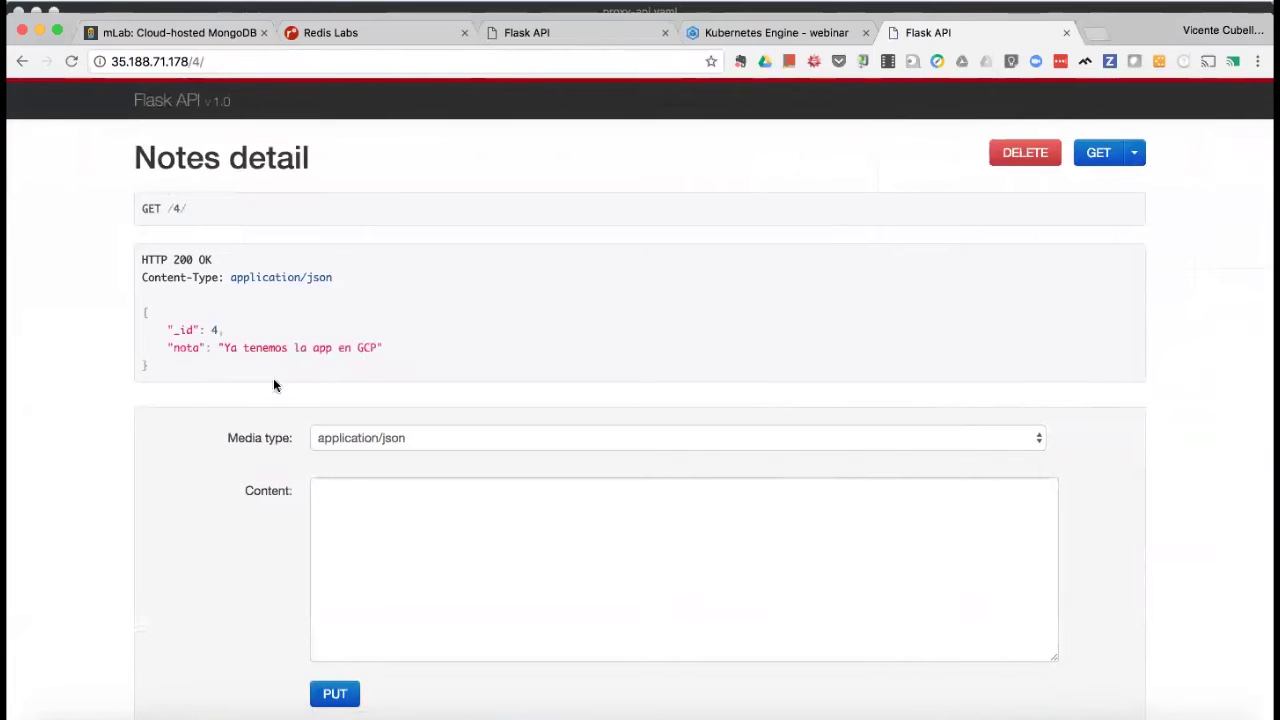
Copy note 4's JSON into the request content, add an "autor" field with the author's full name, and submit it as a PUT request
{"action": "left_click_drag", "start_coordinate": [153, 368], "coordinate": [141, 333]}
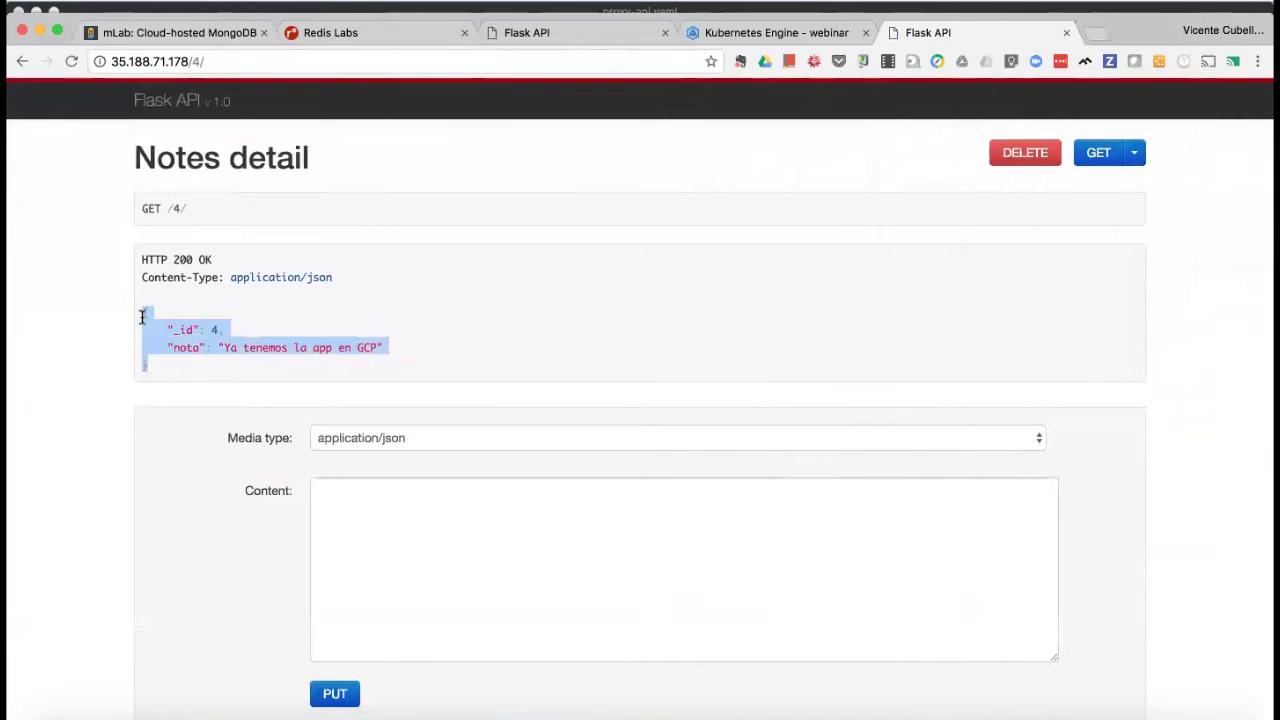
{"action": "left_click", "coordinate": [358, 505]}
{"action": "type", "text": "{     \"_id\": 4,     \"nota\": \"Ya tenemos la app en GCP\" }"}
{"action": "left_click", "coordinate": [531, 527]}
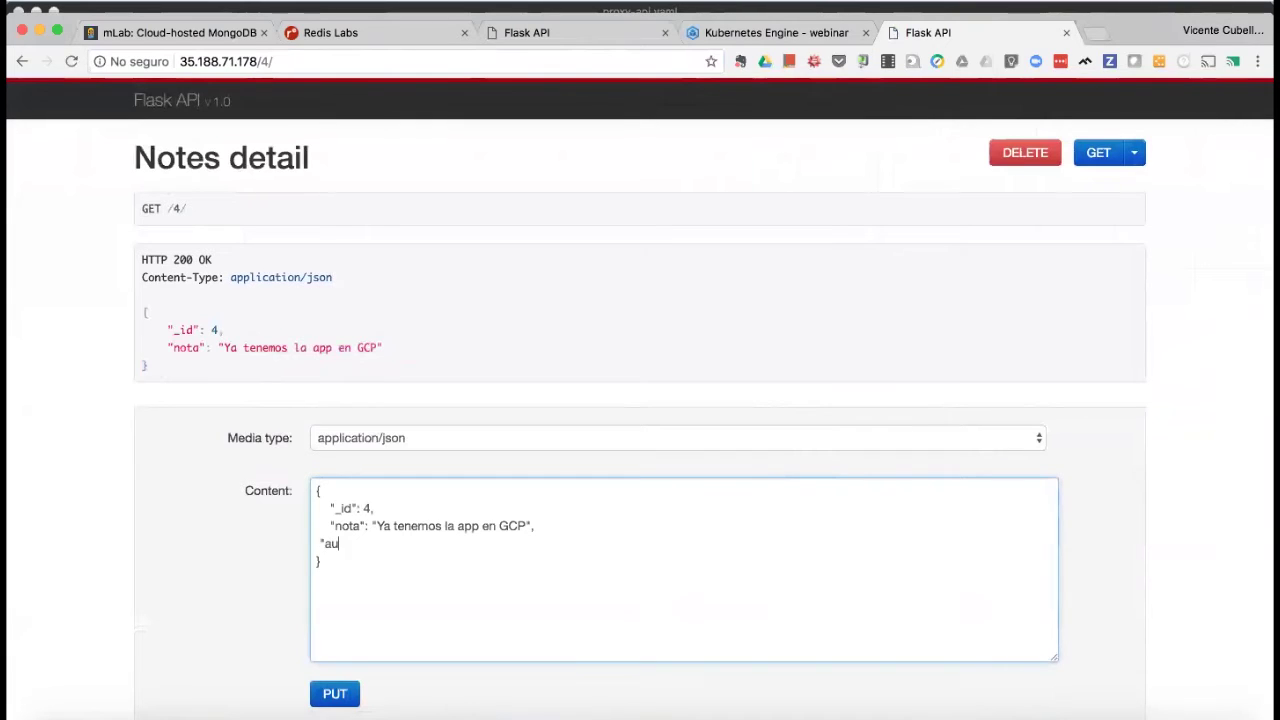
{"action": "type", "text": ","}
{"action": "key", "text": "Return"}
{"action": "type", "text": "\"autor\" : \"Vicente Cubells\""}
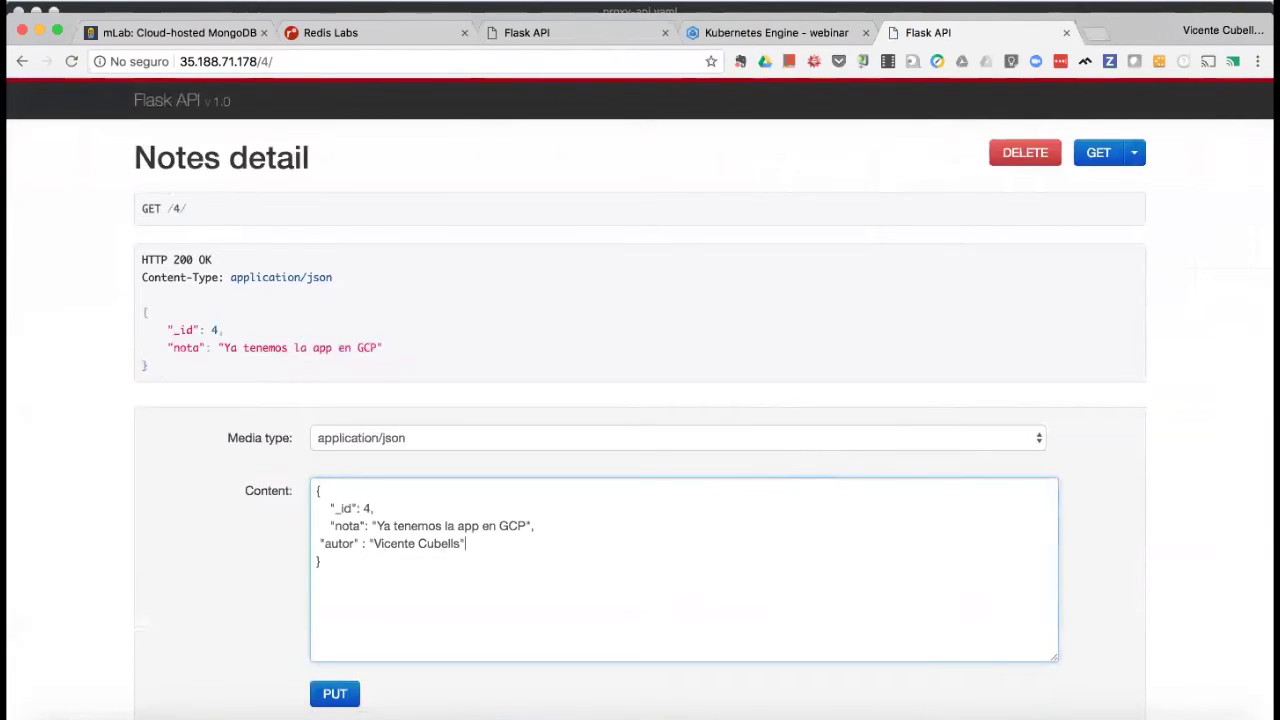
{"action": "left_click", "coordinate": [337, 694]}
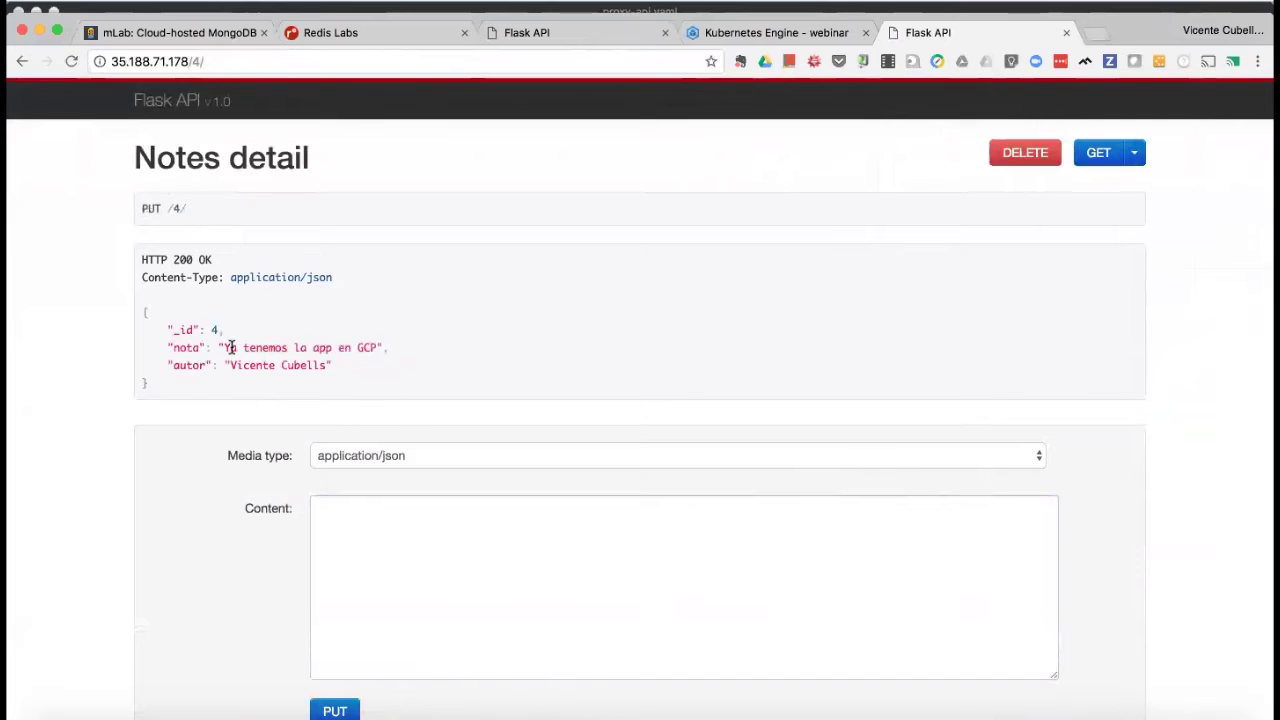
Return to the deployed API's root address 35.188.71.178 to view the full list with the updated note
{"action": "left_click", "coordinate": [223, 60]}
{"action": "left_click", "coordinate": [220, 61]}
{"action": "key", "text": "shift+Left"}
{"action": "key", "text": "shift+Left"}
{"action": "key", "text": "shift+Left"}
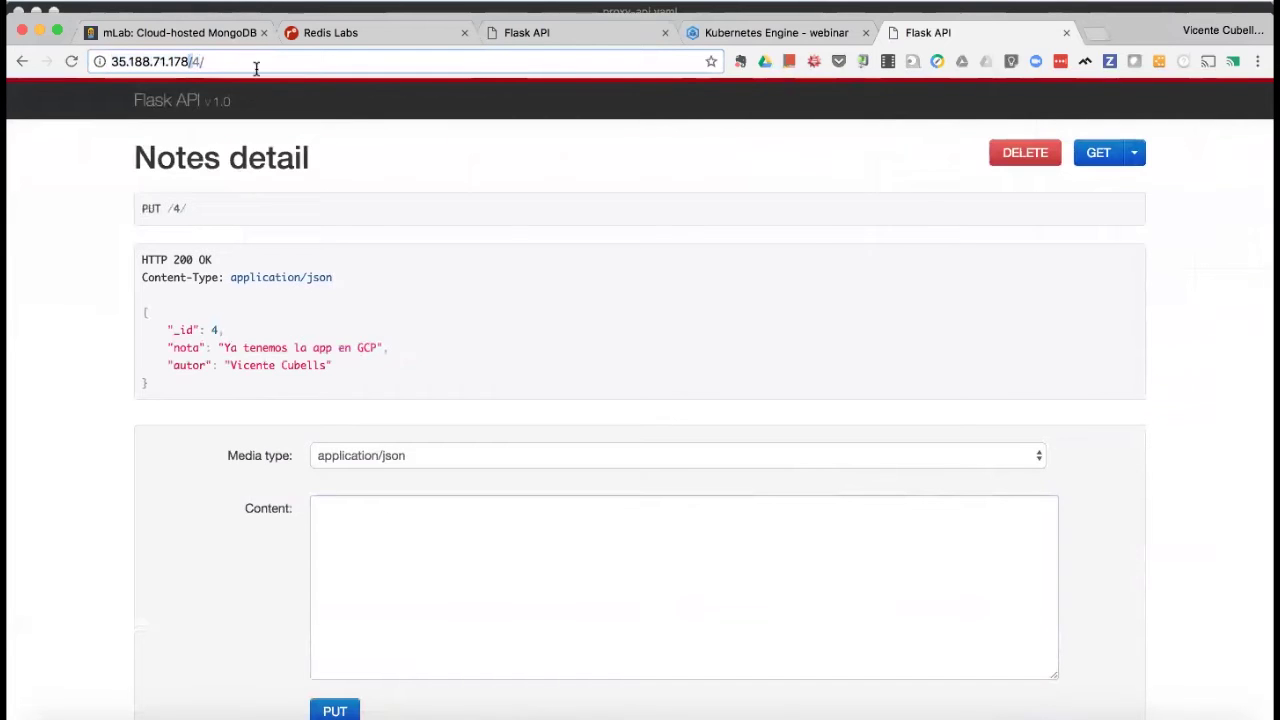
{"action": "key", "text": "BackSpace"}
{"action": "key", "text": "Return"}
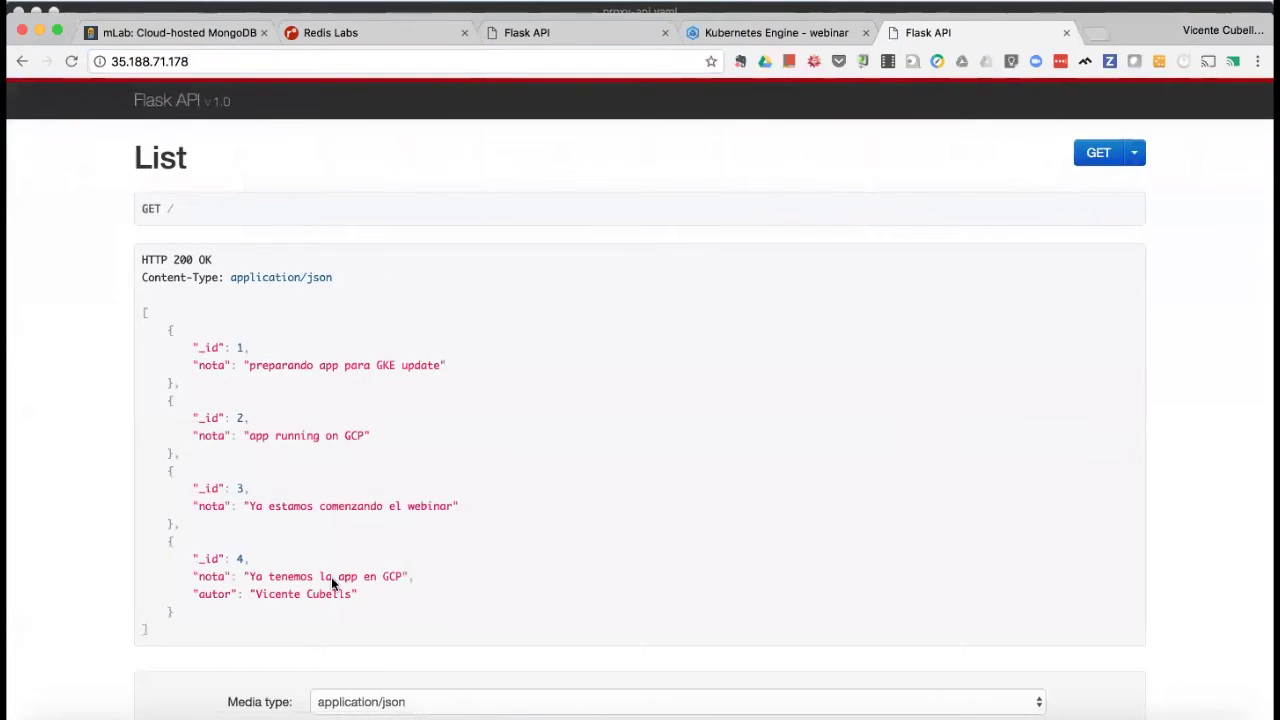
Load the deployed API's active sessions page at 35.188.71.178/active_sessions
{"action": "left_click", "coordinate": [214, 60]}
{"action": "left_click", "coordinate": [219, 62]}
{"action": "type", "text": "/acc"}
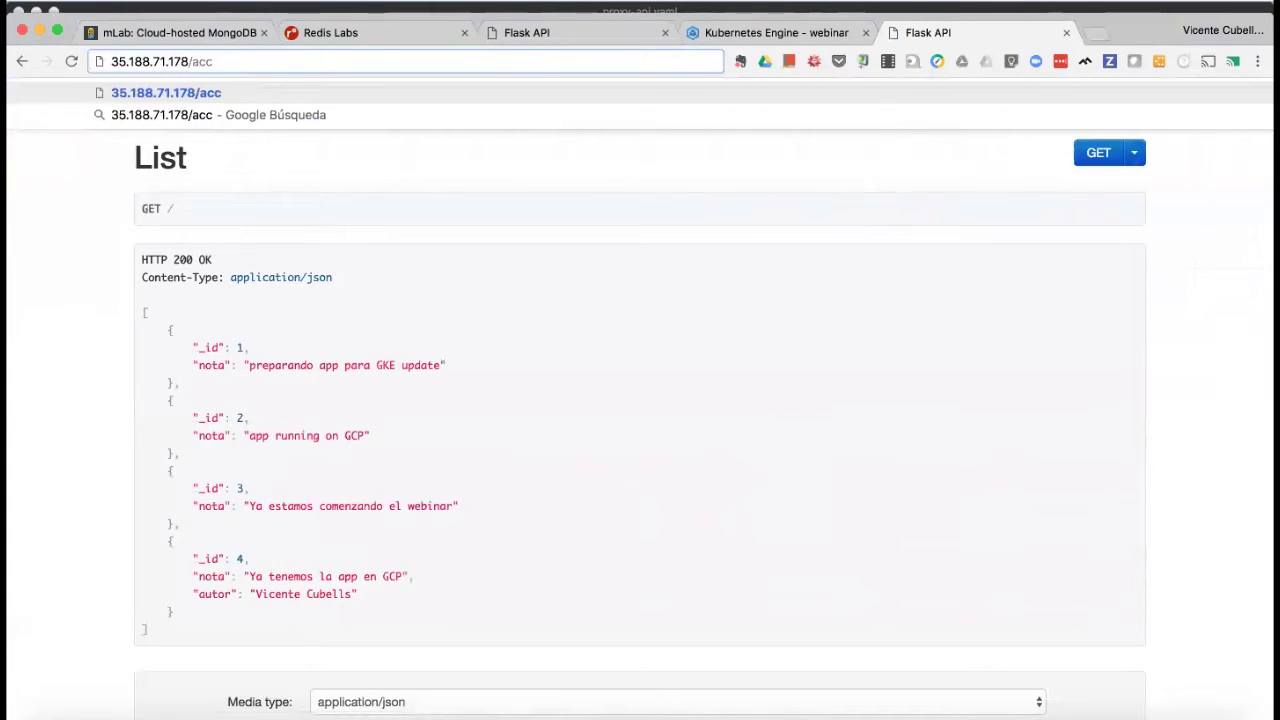
{"action": "key", "text": "BackSpace"}
{"action": "type", "text": "tives_sessions+"}
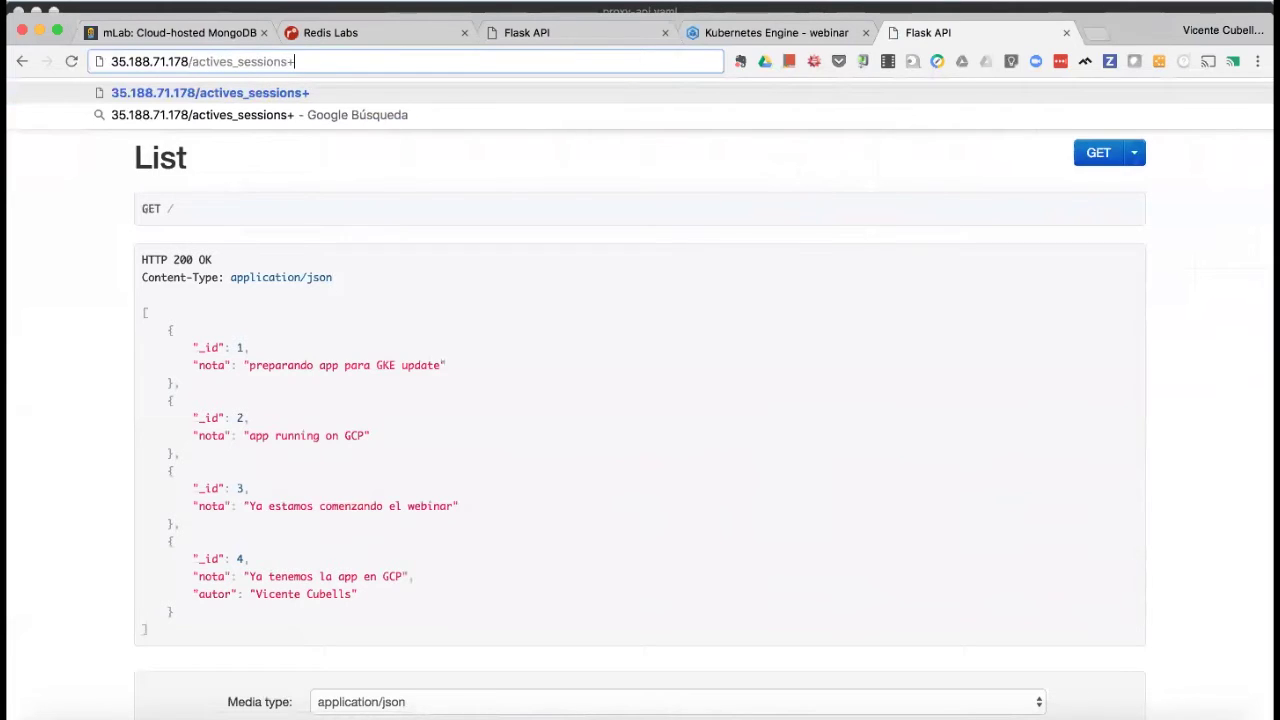
{"action": "key", "text": "BackSpace"}
{"action": "key", "text": "Return"}
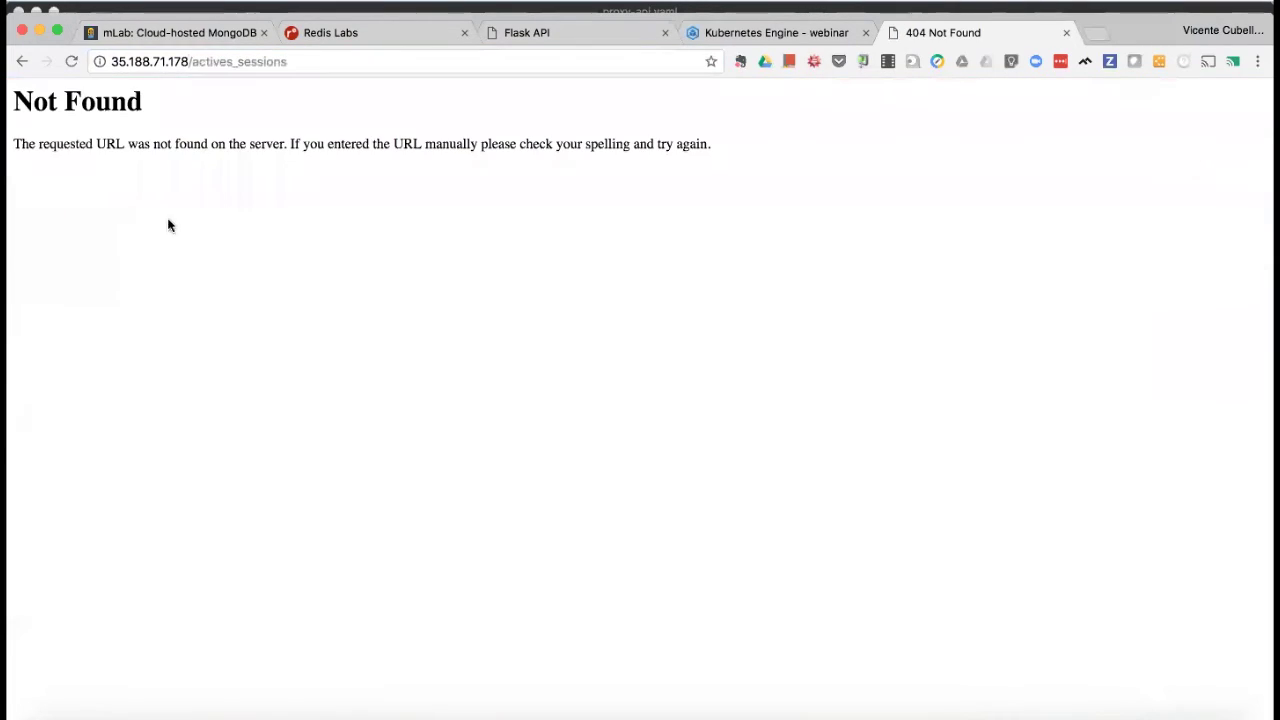
{"action": "left_click", "coordinate": [256, 61]}
{"action": "left_click", "coordinate": [233, 62]}
{"action": "key", "text": "BackSpace"}
{"action": "key", "text": "Return"}
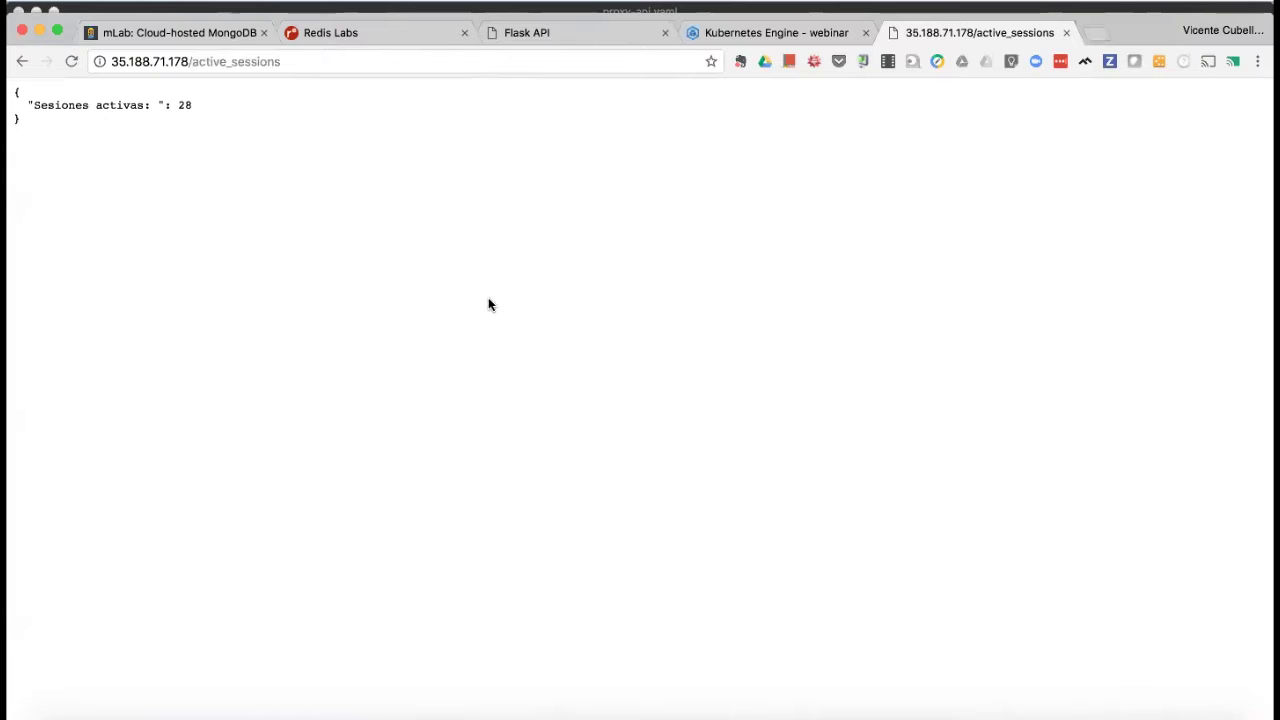
Return to the proxy-api pod's details in Kubernetes Engine and examine the flask-api container
{"action": "left_click", "coordinate": [760, 35]}
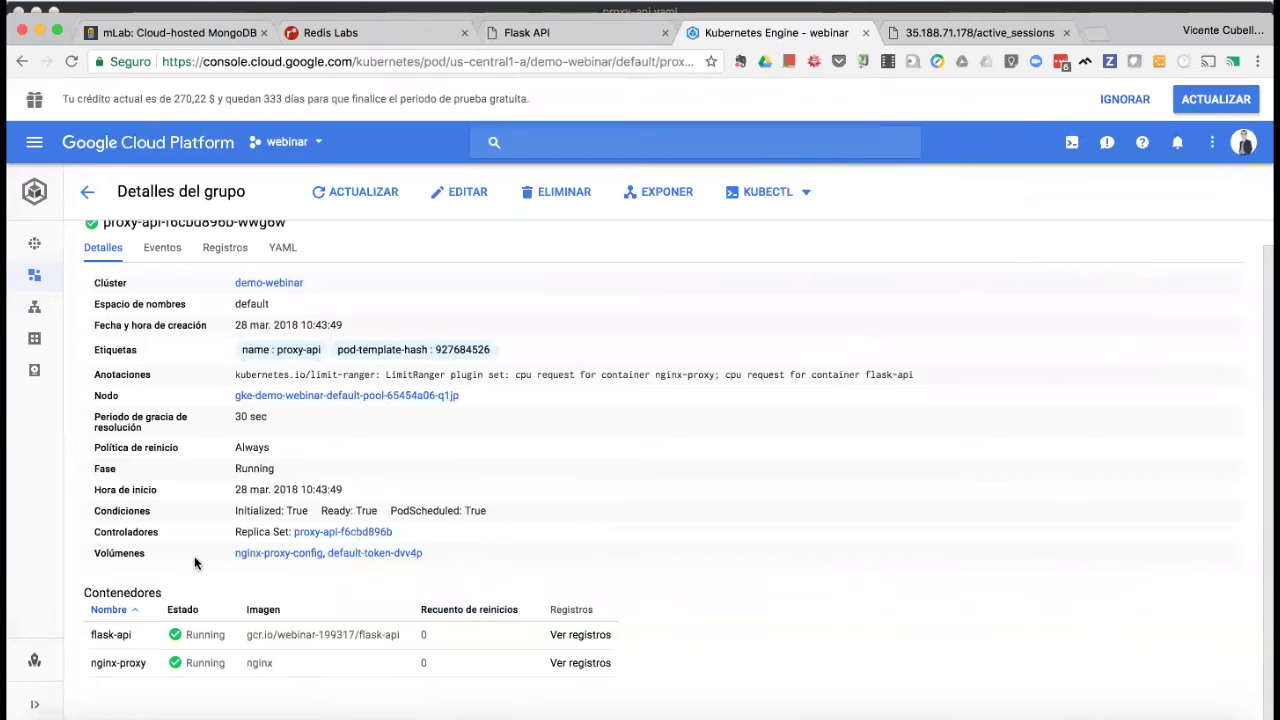
{"action": "left_click", "coordinate": [121, 635]}
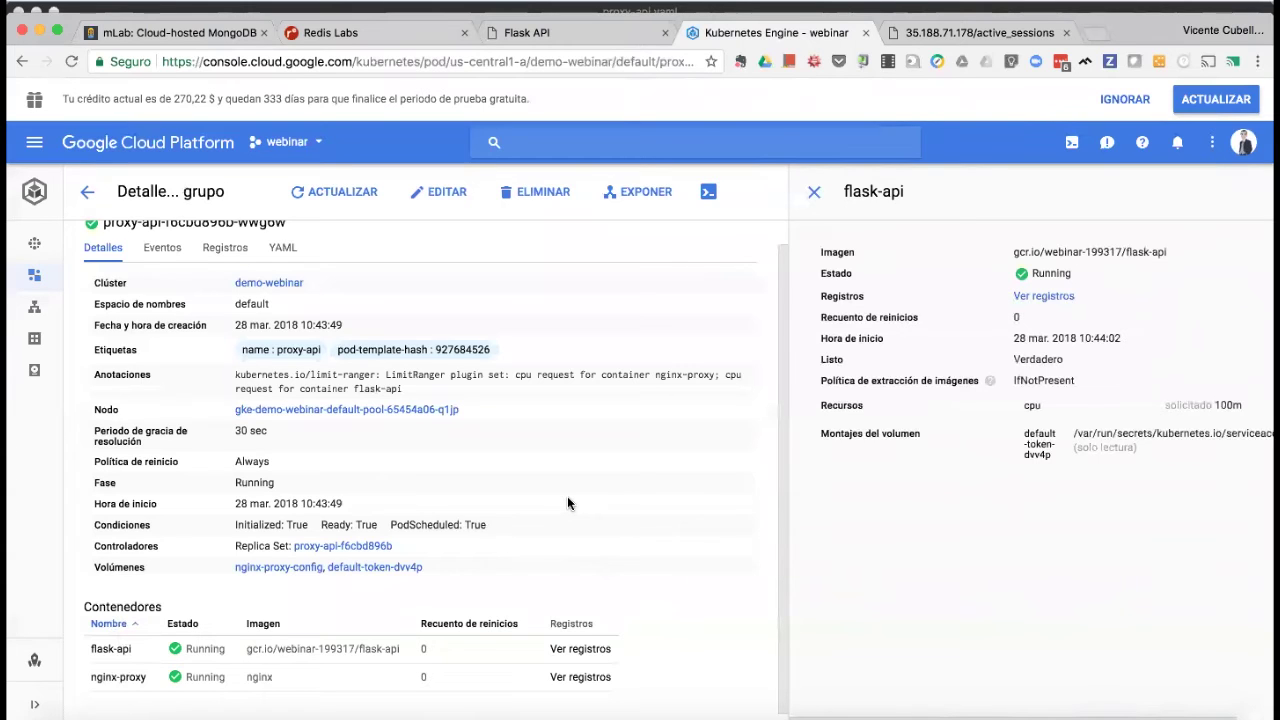
{"action": "scroll", "coordinate": [567, 503], "scroll_direction": "down", "scroll_amount": 1}
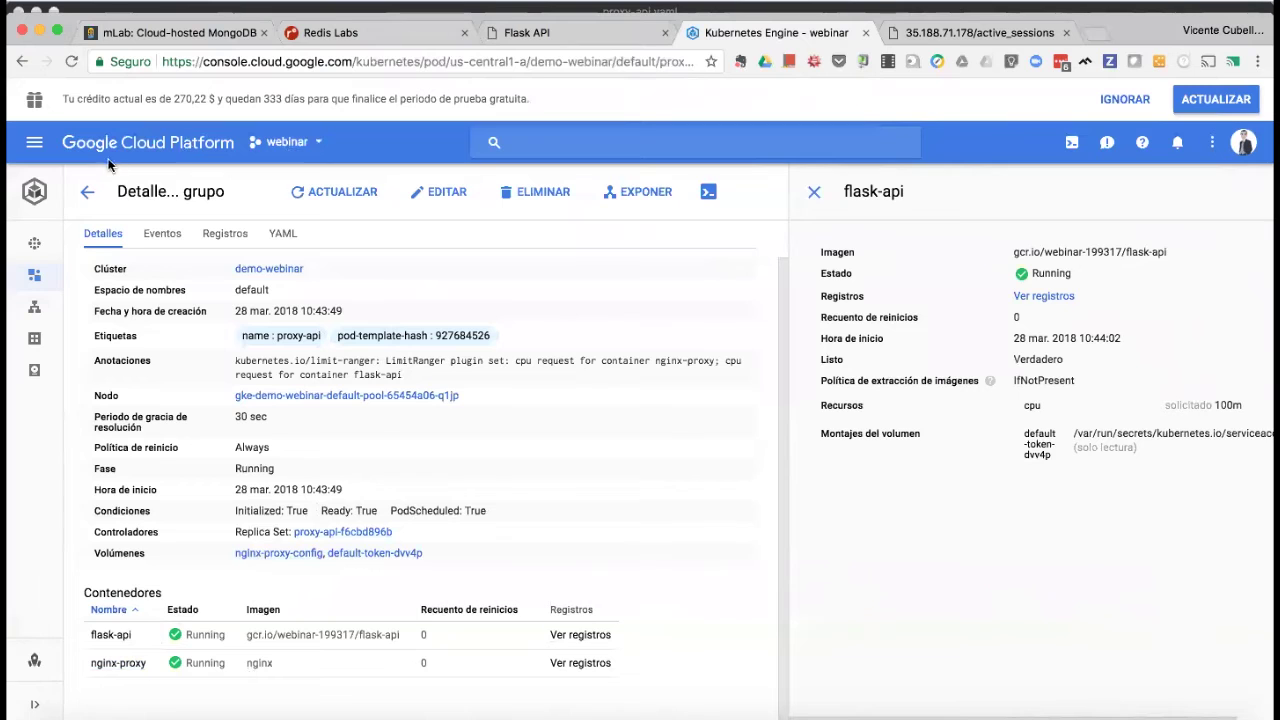
Open the list of Kubernetes clusters for the webinar project
{"action": "left_click", "coordinate": [34, 143]}
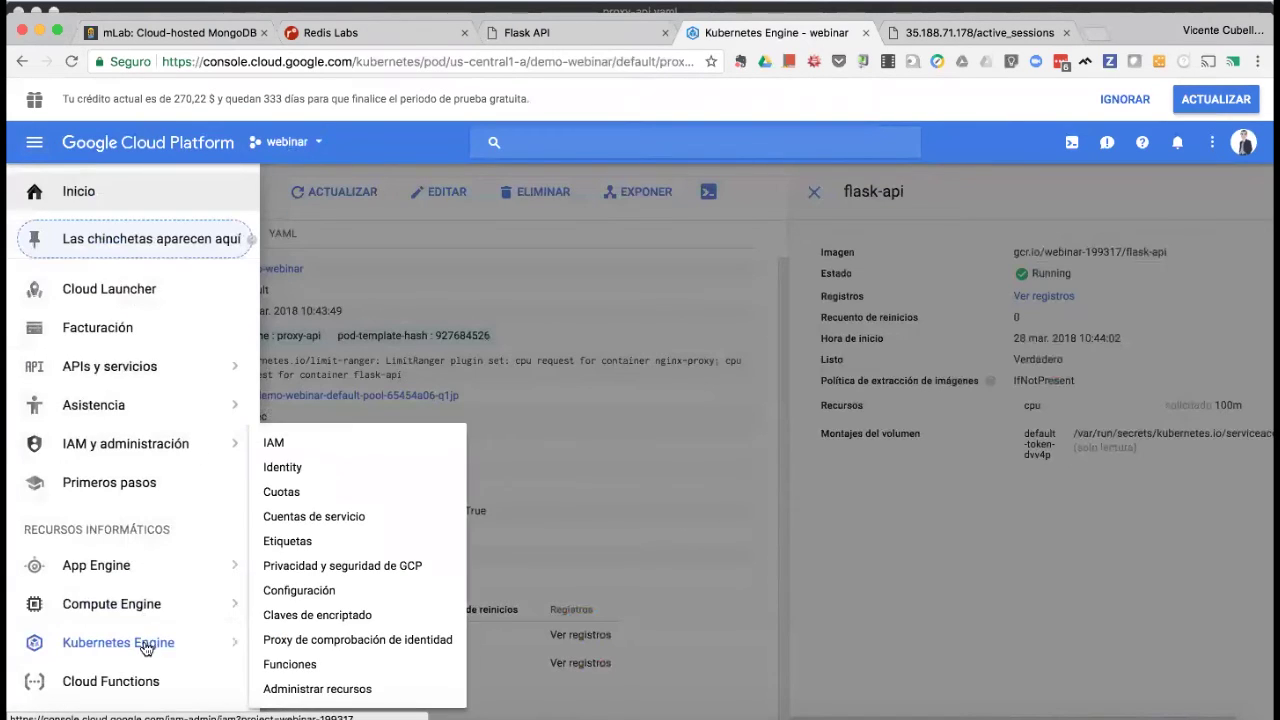
{"action": "mouse_move", "coordinate": [200, 645]}
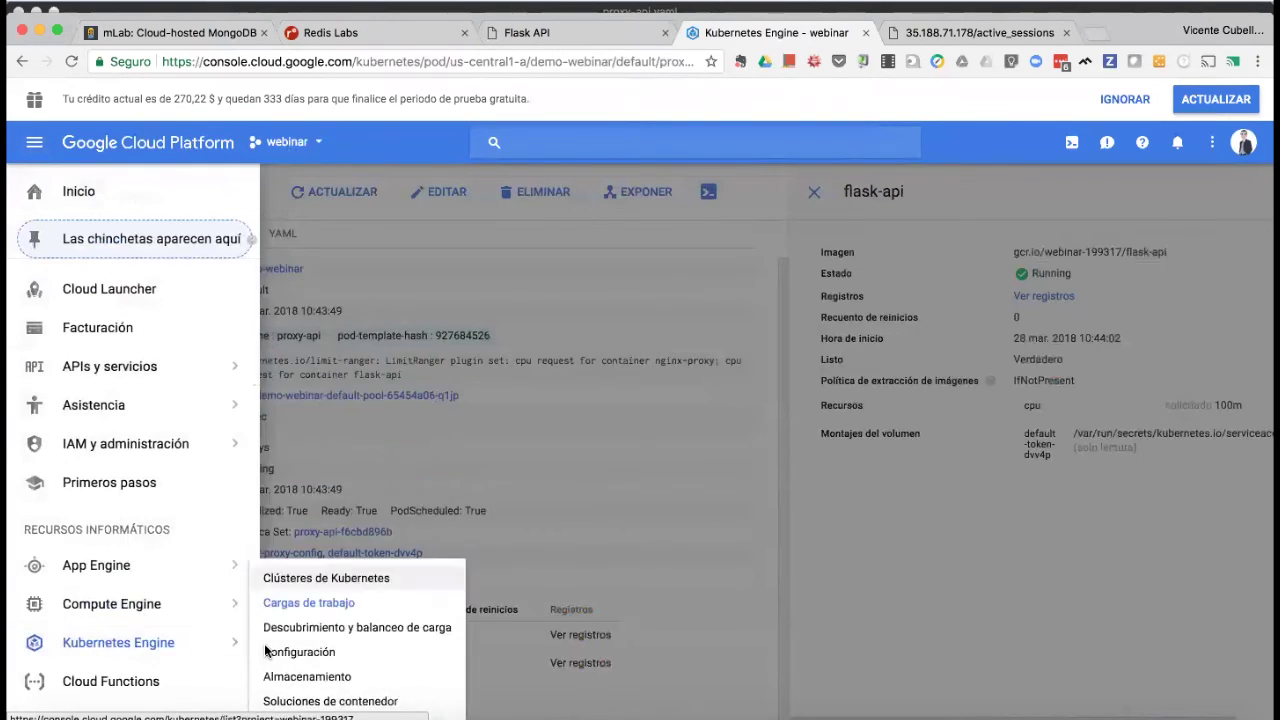
{"action": "left_click", "coordinate": [345, 580]}
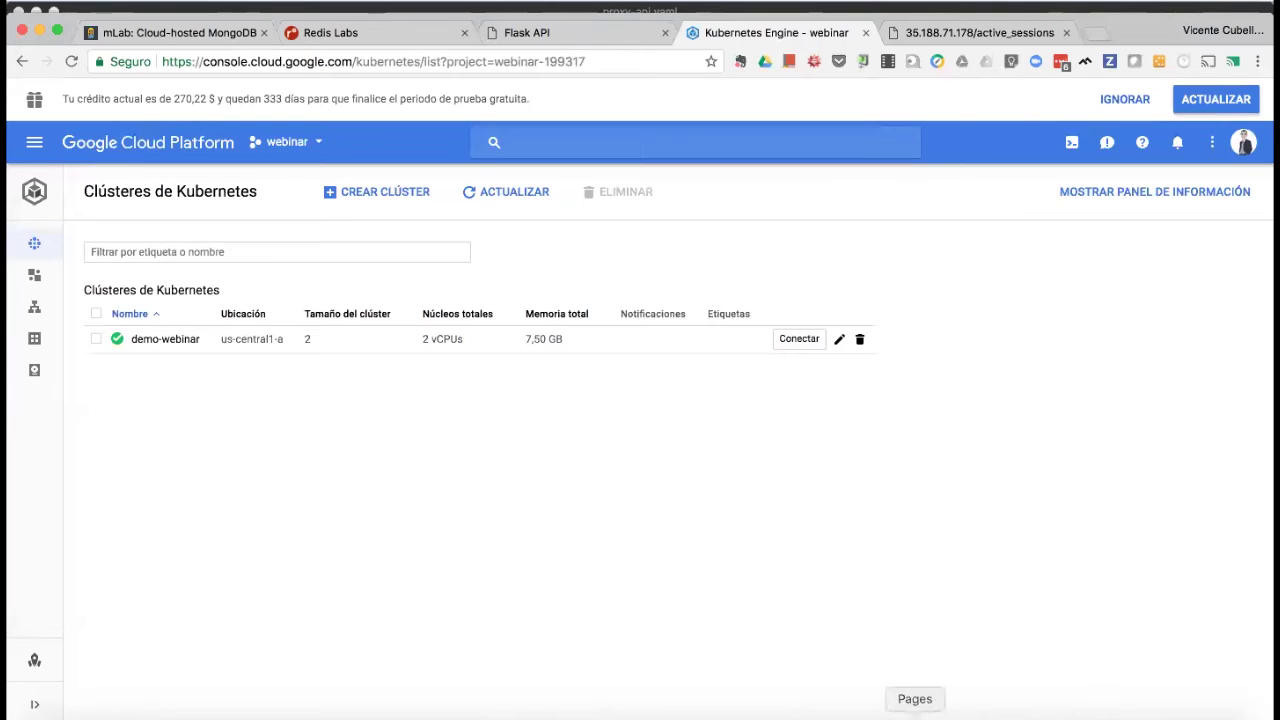
In Terminal, delete the deployed resources with kubectl delete -f ../docker/webinars/kubernetes-examples/nginx-flask-redis-mongodb/proxy-api.yaml
{"action": "left_click", "coordinate": [829, 712]}
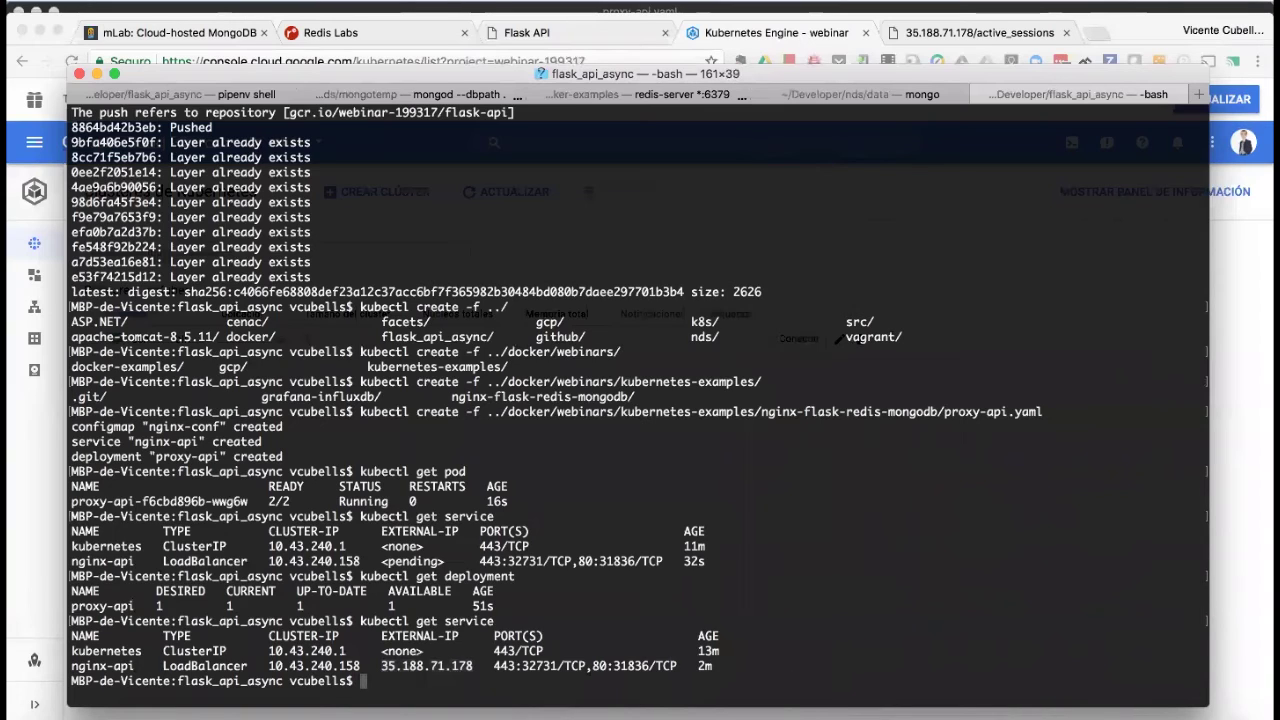
{"action": "key", "text": "Up"}
{"action": "key", "text": "Up"}
{"action": "key", "text": "Up"}
{"action": "key", "text": "Up"}
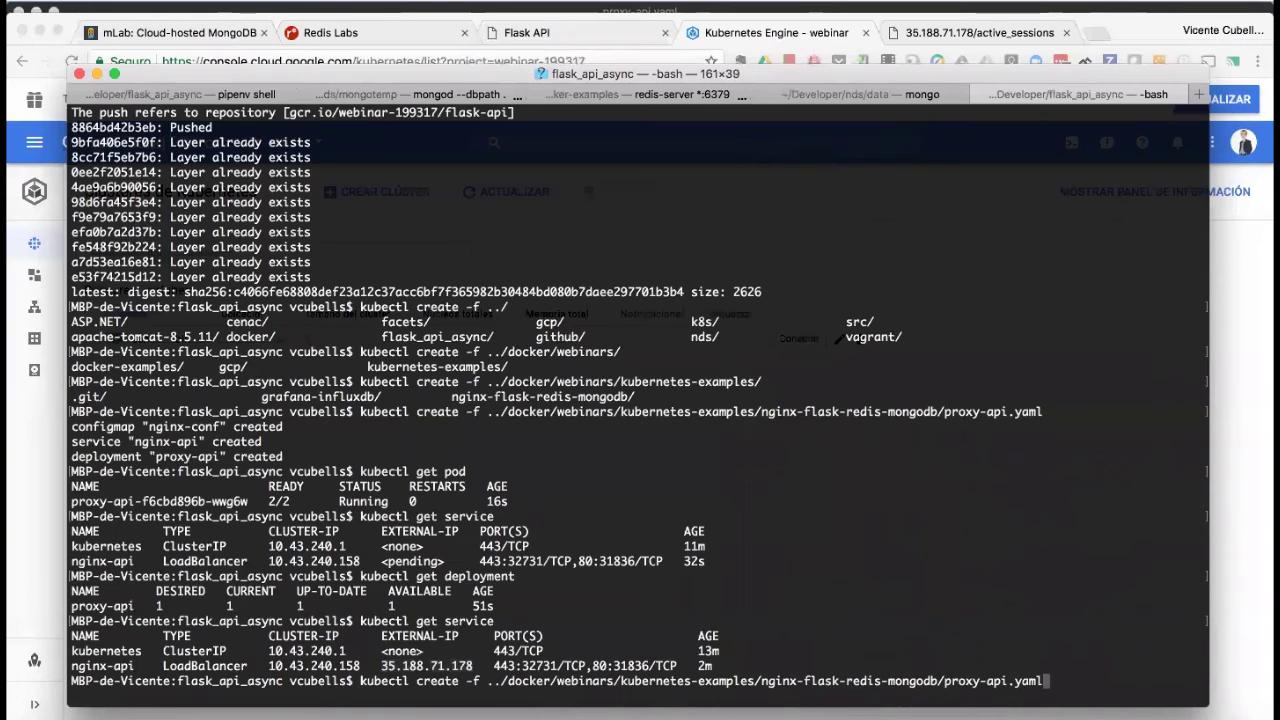
{"action": "key", "text": "Left"}
{"action": "key", "text": "Left"}
{"action": "key", "text": "Left"}
{"action": "key", "text": "Left"}
{"action": "key", "text": "Left"}
{"action": "key", "text": "Left"}
{"action": "key", "text": "Left"}
{"action": "key", "text": "Left"}
{"action": "key", "text": "Left"}
{"action": "key", "text": "Left"}
{"action": "key", "text": "Left"}
{"action": "key", "text": "Left"}
{"action": "key", "text": "Left"}
{"action": "key", "text": "Left"}
{"action": "key", "text": "Left"}
{"action": "key", "text": "Left"}
{"action": "key", "text": "Left"}
{"action": "key", "text": "Left"}
{"action": "key", "text": "Left"}
{"action": "key", "text": "Left"}
{"action": "key", "text": "Left"}
{"action": "key", "text": "Left"}
{"action": "key", "text": "Left"}
{"action": "key", "text": "Left"}
{"action": "key", "text": "Left"}
{"action": "key", "text": "Left"}
{"action": "key", "text": "Left"}
{"action": "key", "text": "Left"}
{"action": "key", "text": "Left"}
{"action": "key", "text": "Left"}
{"action": "key", "text": "Left"}
{"action": "key", "text": "Left"}
{"action": "key", "text": "Left"}
{"action": "key", "text": "Left"}
{"action": "key", "text": "Left"}
{"action": "key", "text": "Left"}
{"action": "key", "text": "Left"}
{"action": "key", "text": "Left"}
{"action": "key", "text": "Left"}
{"action": "key", "text": "Left"}
{"action": "key", "text": "Left"}
{"action": "key", "text": "Left"}
{"action": "key", "text": "Left"}
{"action": "key", "text": "Left"}
{"action": "key", "text": "Left"}
{"action": "key", "text": "Left"}
{"action": "key", "text": "Left"}
{"action": "key", "text": "Left"}
{"action": "key", "text": "Left"}
{"action": "key", "text": "Left"}
{"action": "key", "text": "Left"}
{"action": "key", "text": "Left"}
{"action": "key", "text": "Left"}
{"action": "key", "text": "Left"}
{"action": "key", "text": "Left"}
{"action": "key", "text": "Left"}
{"action": "key", "text": "Left"}
{"action": "key", "text": "Left"}
{"action": "key", "text": "Left"}
{"action": "key", "text": "Left"}
{"action": "key", "text": "Left"}
{"action": "key", "text": "Left"}
{"action": "key", "text": "Left"}
{"action": "key", "text": "Left"}
{"action": "key", "text": "Left"}
{"action": "key", "text": "Left"}
{"action": "key", "text": "Left"}
{"action": "key", "text": "Left"}
{"action": "key", "text": "Left"}
{"action": "key", "text": "Left"}
{"action": "key", "text": "Left"}
{"action": "key", "text": "Left"}
{"action": "key", "text": "Left"}
{"action": "key", "text": "Left"}
{"action": "key", "text": "Left"}
{"action": "key", "text": "Left"}
{"action": "key", "text": "BackSpace"}
{"action": "key", "text": "BackSpace"}
{"action": "key", "text": "BackSpace"}
{"action": "key", "text": "BackSpace"}
{"action": "key", "text": "BackSpace"}
{"action": "key", "text": "BackSpace"}
{"action": "key", "text": "BackSpace"}
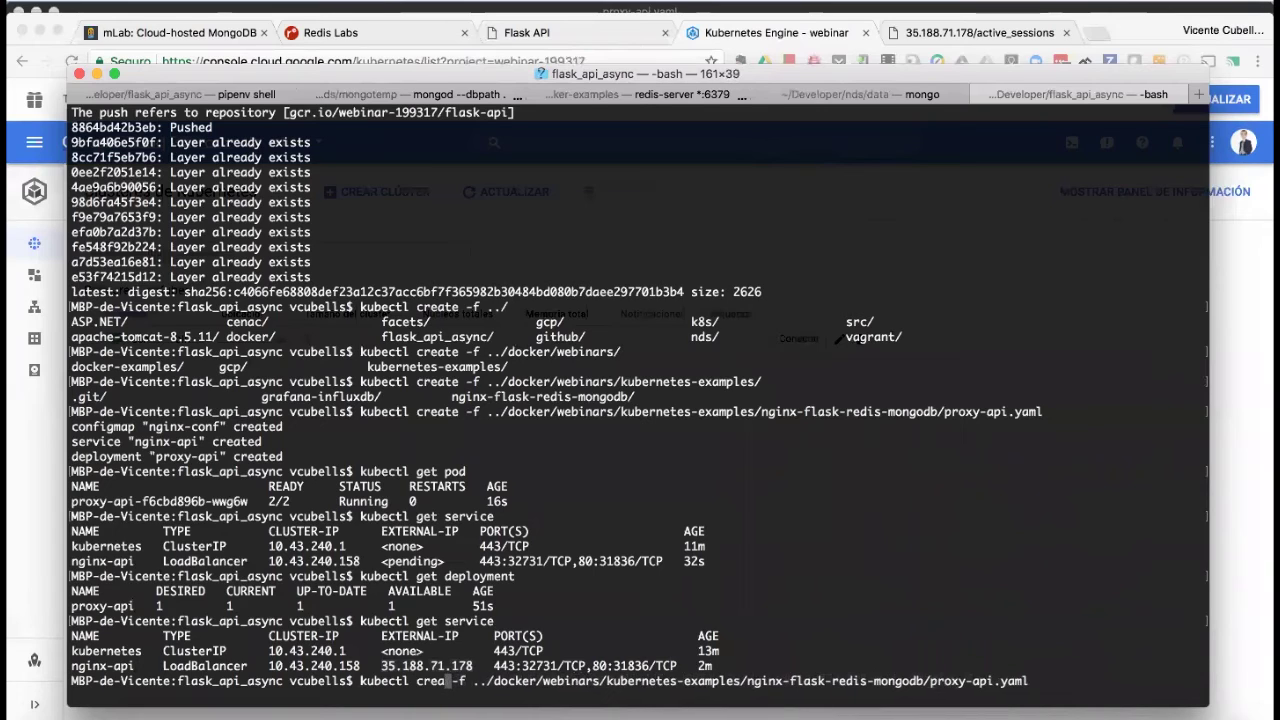
{"action": "type", "text": "delete"}
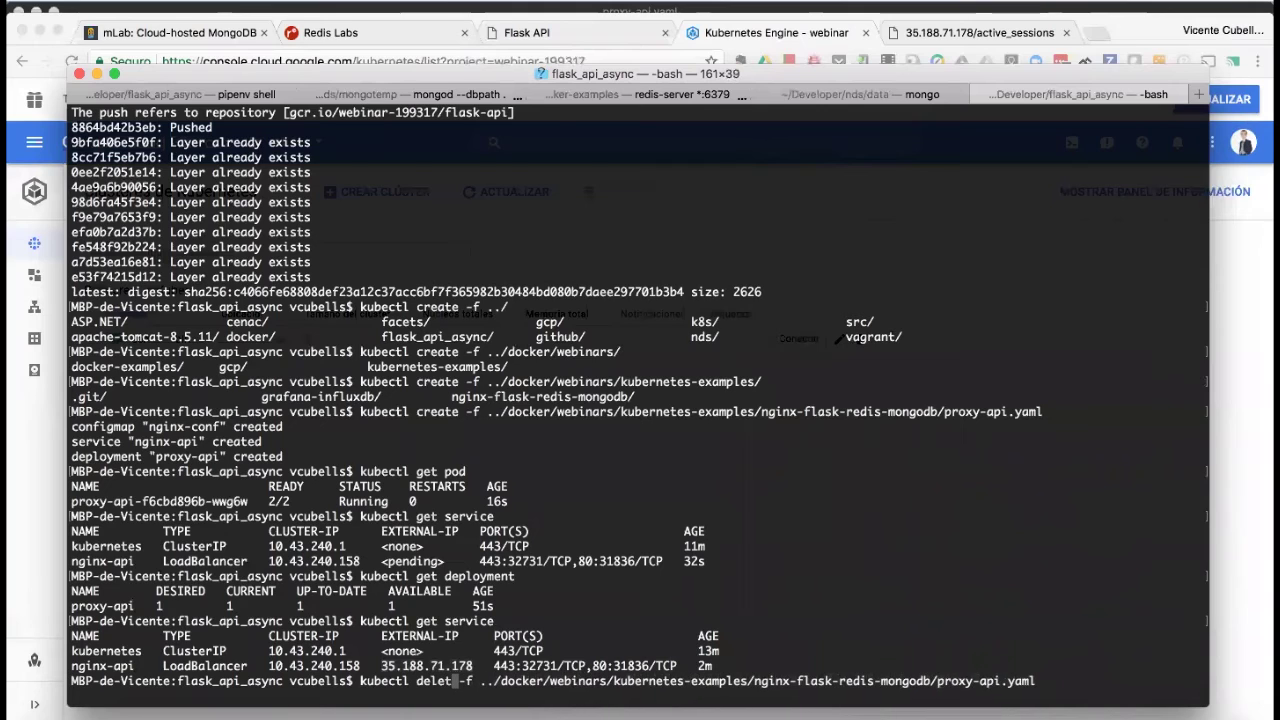
{"action": "key", "text": "Return"}
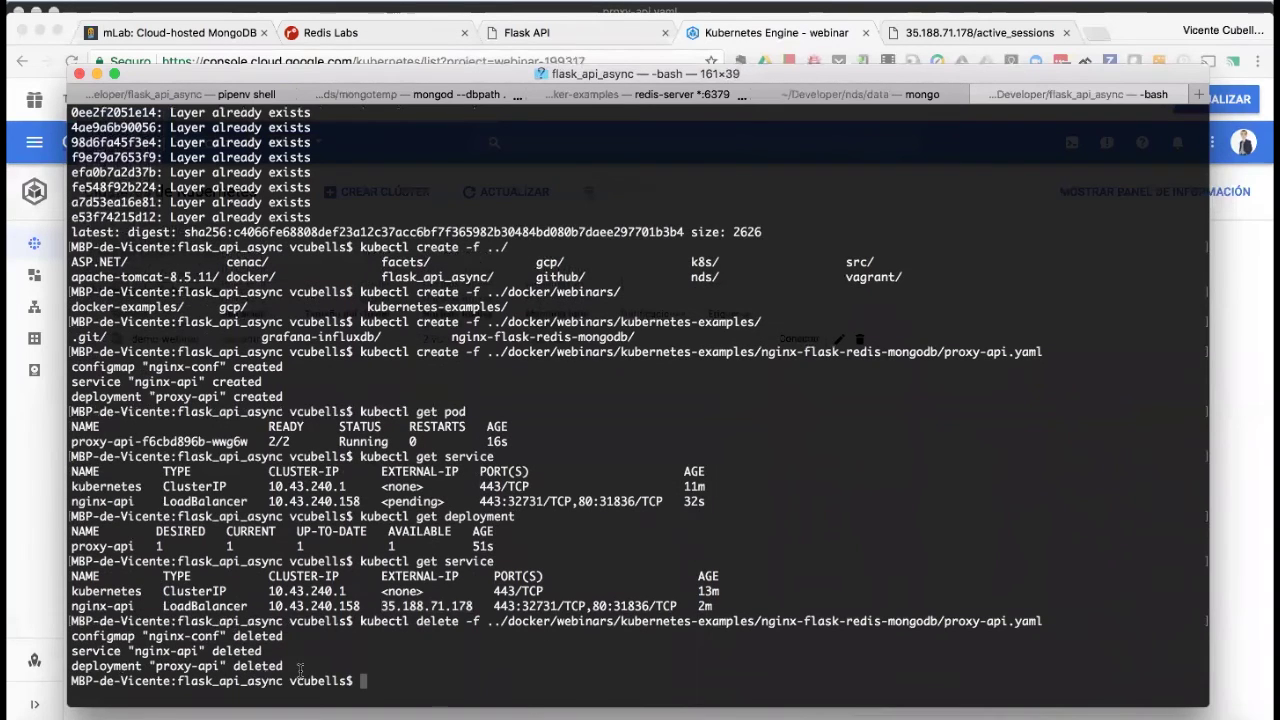
Check whether the API still responds by reloading 35.188.71.178/active_sessions in the browser, then shorten the address to 35.188.71.178
{"action": "left_click", "coordinate": [975, 32]}
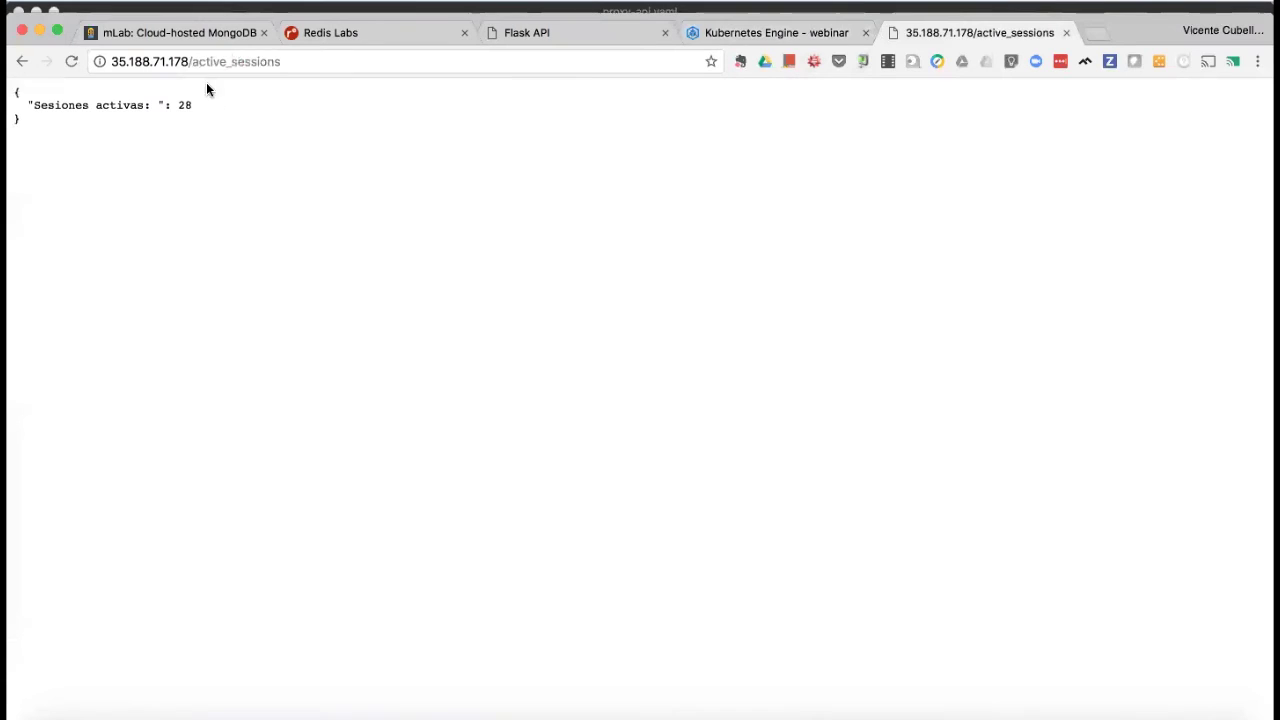
{"action": "left_click", "coordinate": [71, 61]}
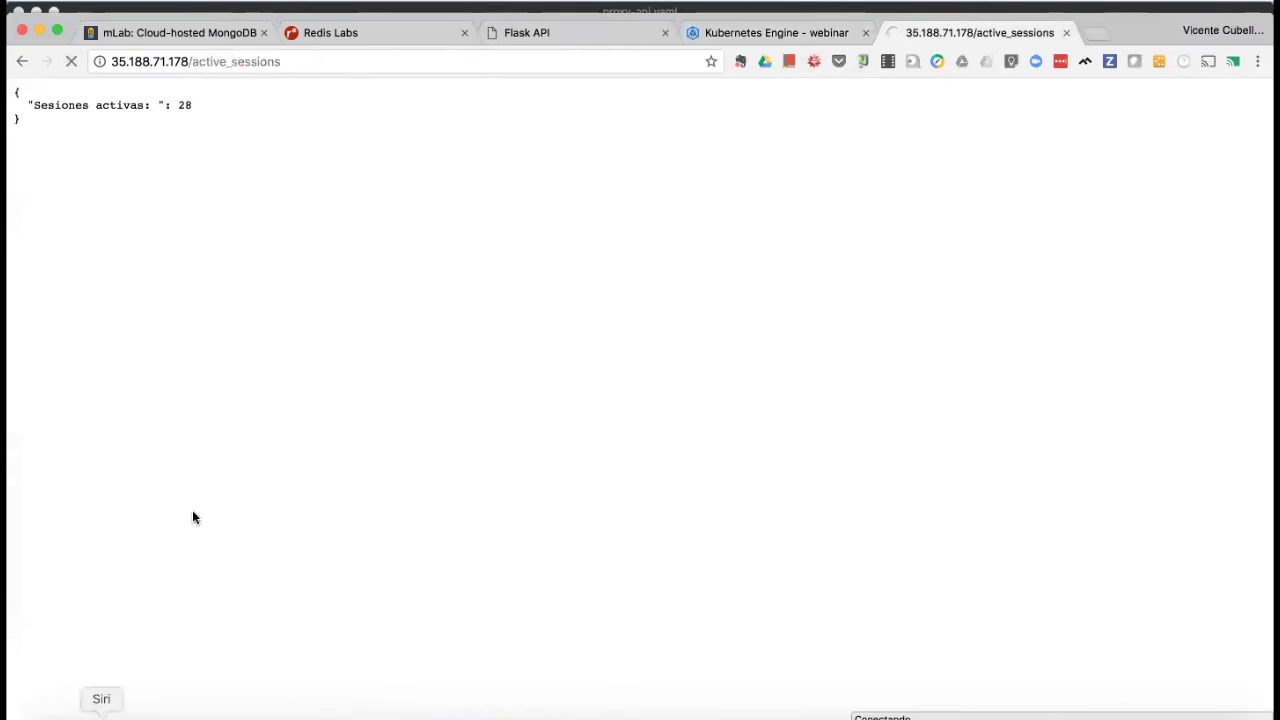
{"action": "left_click", "coordinate": [251, 61]}
{"action": "left_click", "coordinate": [188, 61]}
{"action": "left_click", "coordinate": [378, 61], "text": "shift"}
{"action": "key", "text": "BackSpace"}
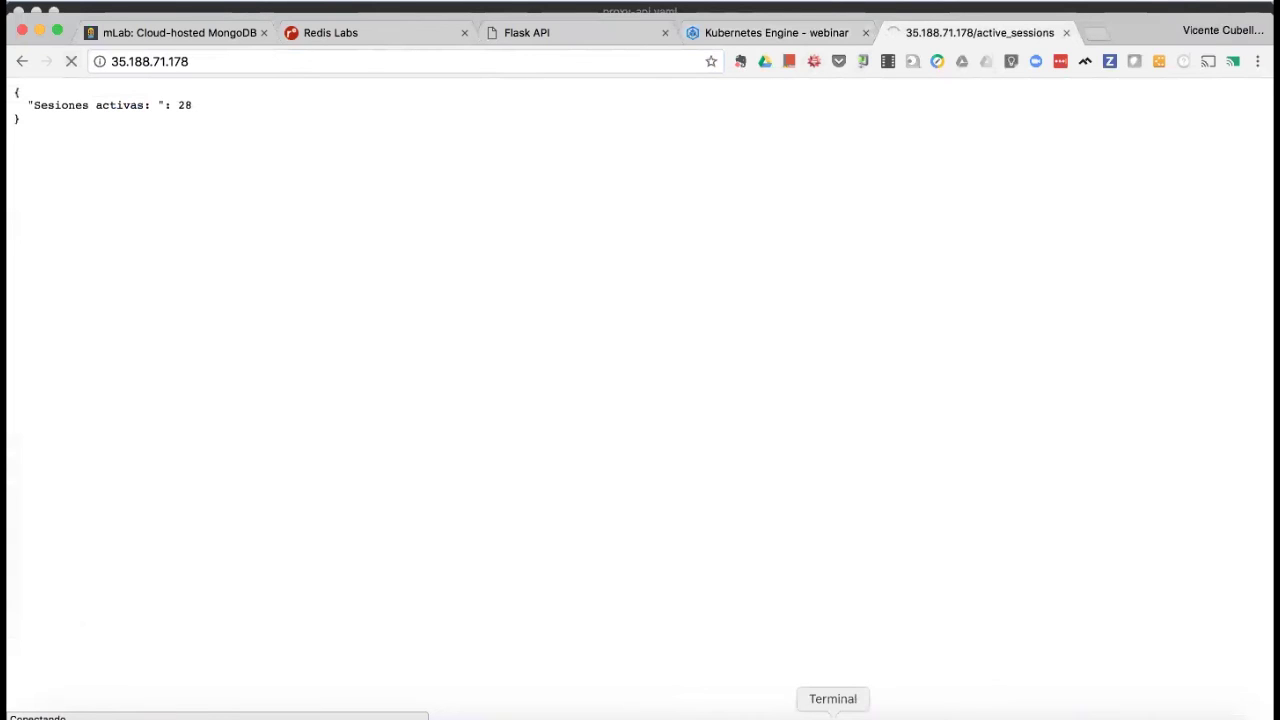
Delete the demo-webinar cluster from the Kubernetes clusters list and confirm its removal
{"action": "left_click", "coordinate": [745, 35]}
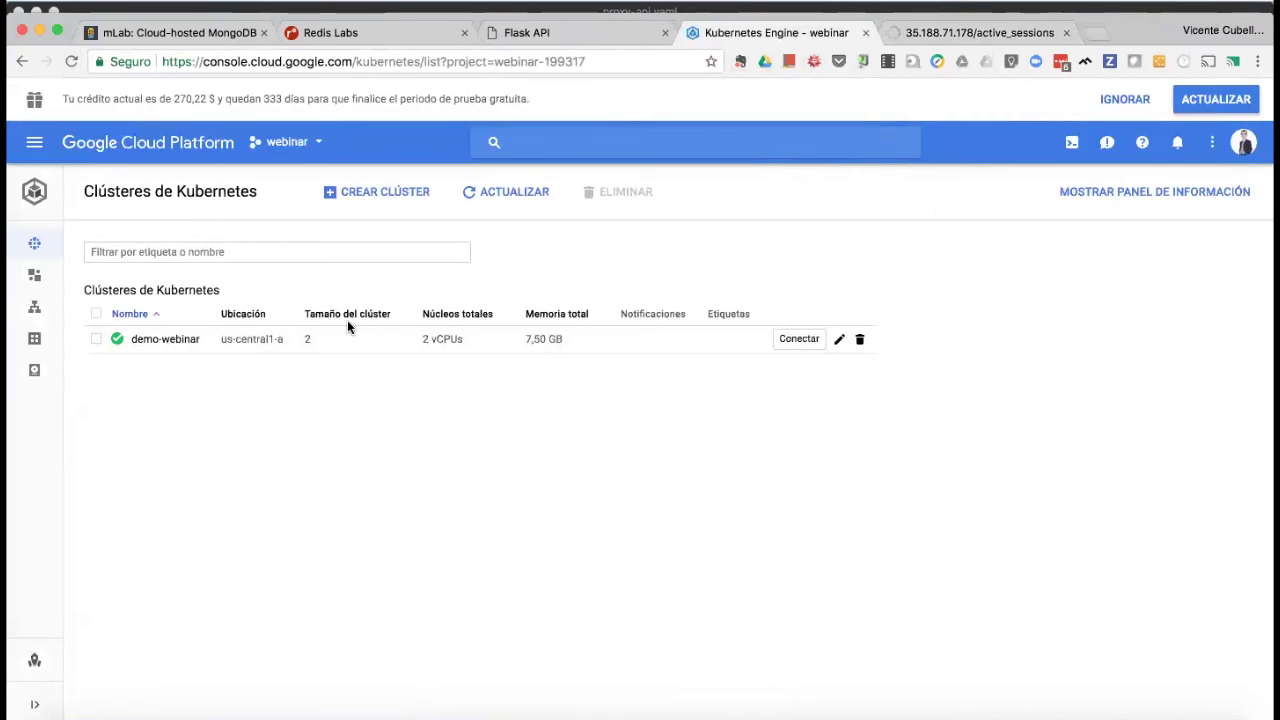
{"action": "left_click", "coordinate": [96, 339]}
{"action": "left_click", "coordinate": [621, 200]}
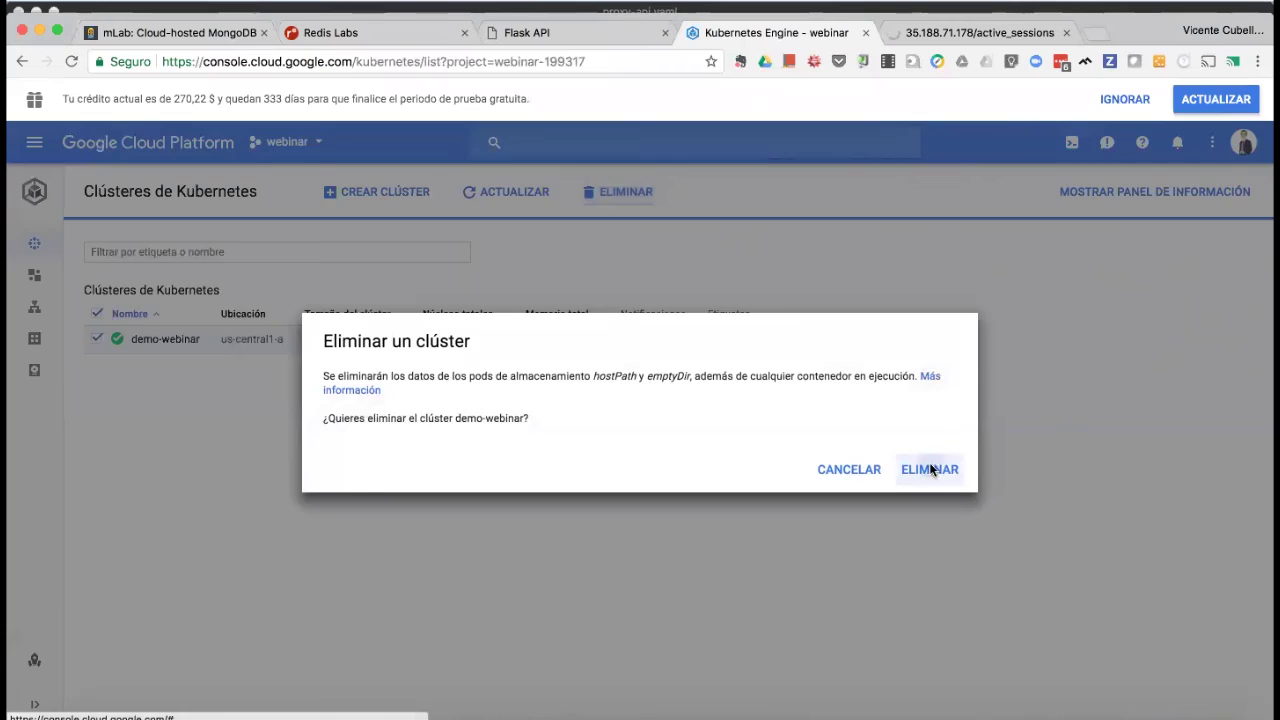
{"action": "left_click", "coordinate": [930, 470]}
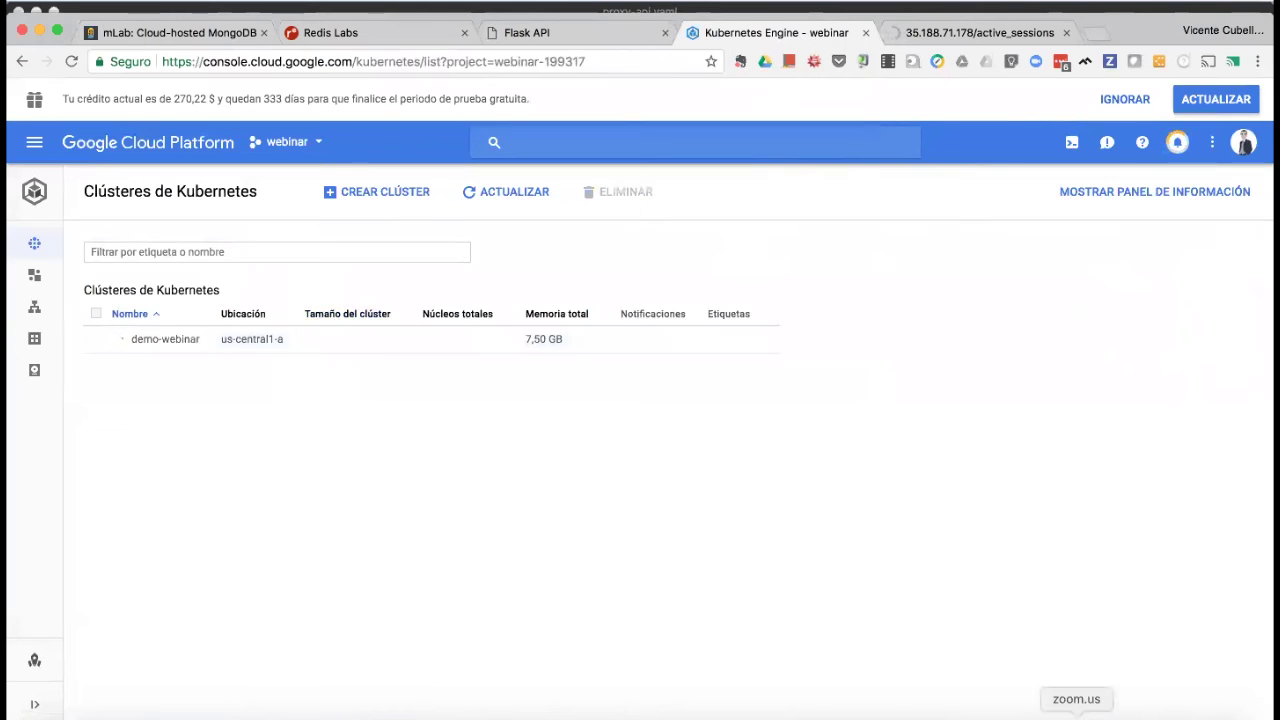
Check the chats in Zoom and close its window
{"action": "left_click", "coordinate": [1076, 712]}
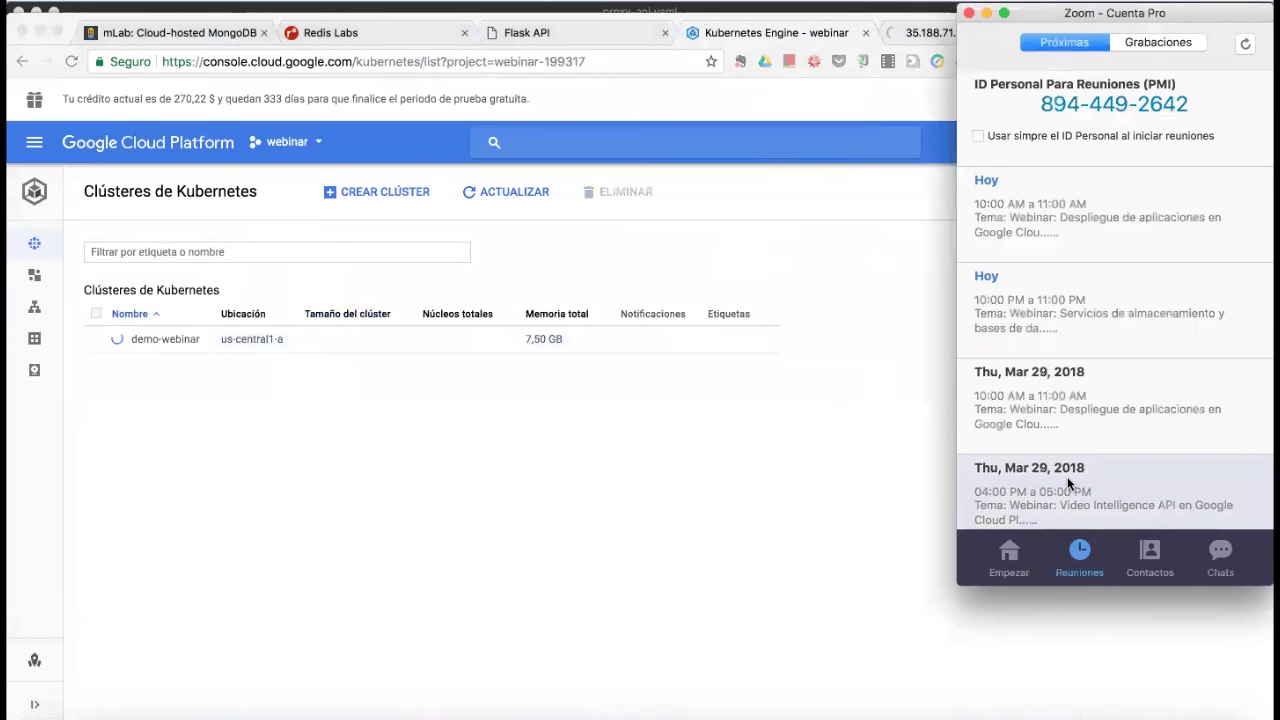
{"action": "left_click", "coordinate": [1220, 556]}
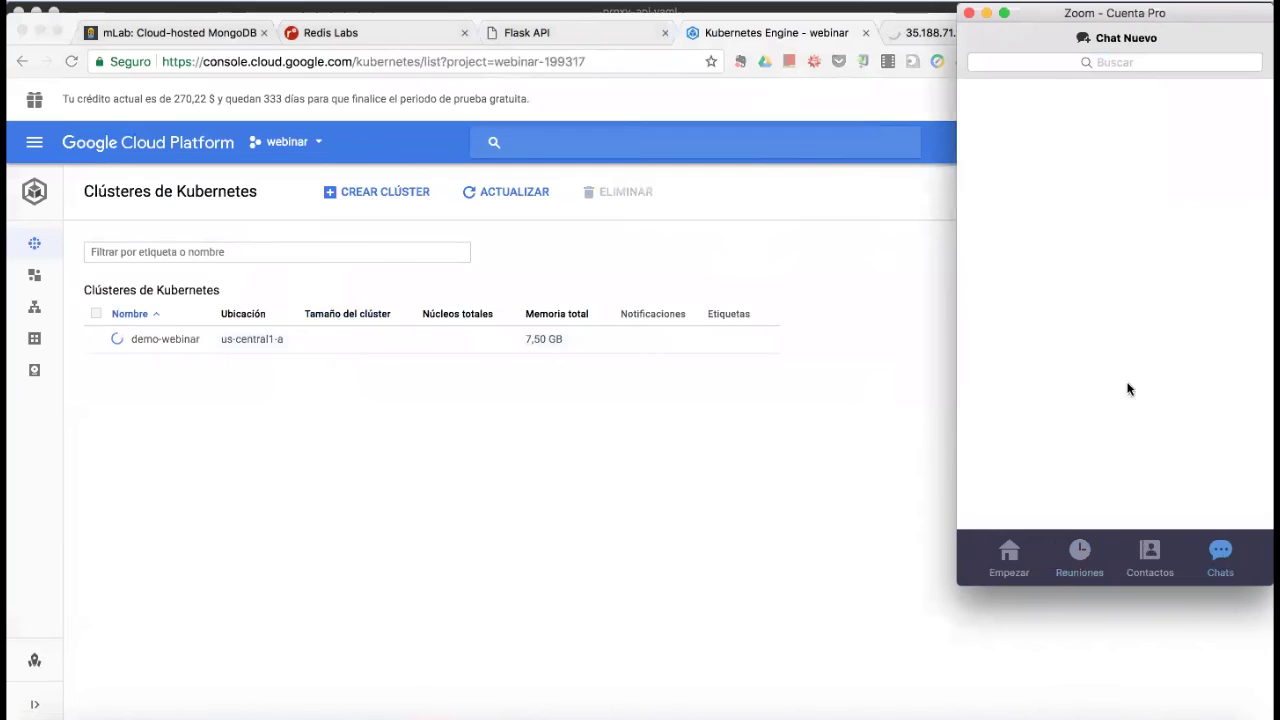
{"action": "left_click", "coordinate": [968, 15]}
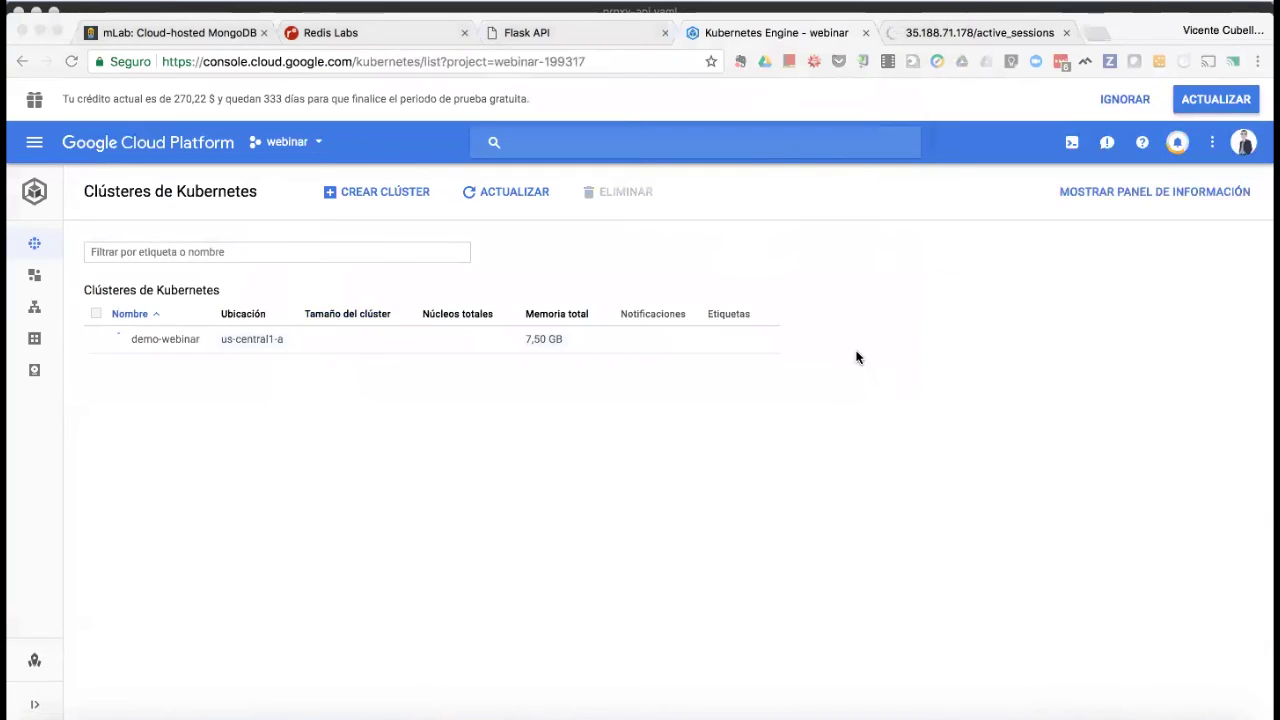